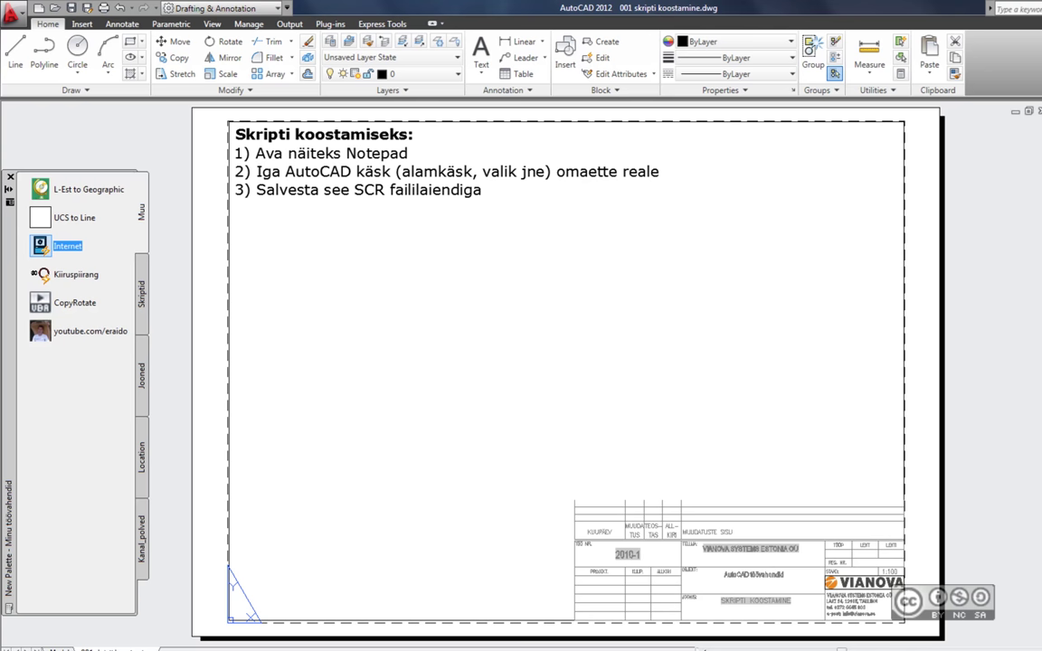
- Read the example script autocad2000.scr, then briefly check the layer manager
{"action": "key", "text": "alt+Tab"}
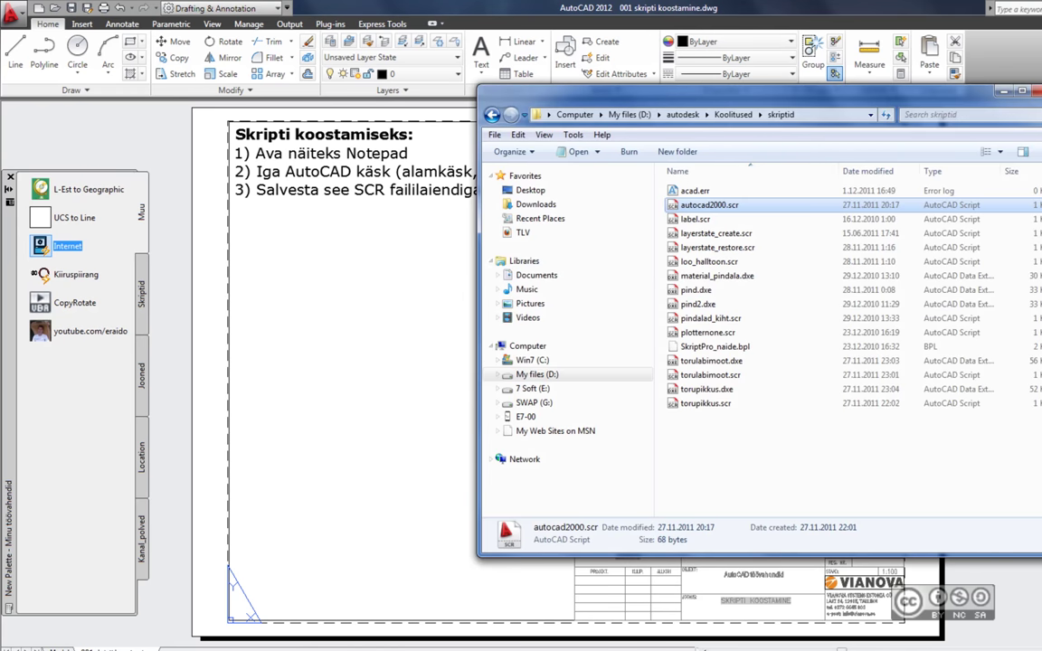
{"action": "double_click", "coordinate": [698, 205]}
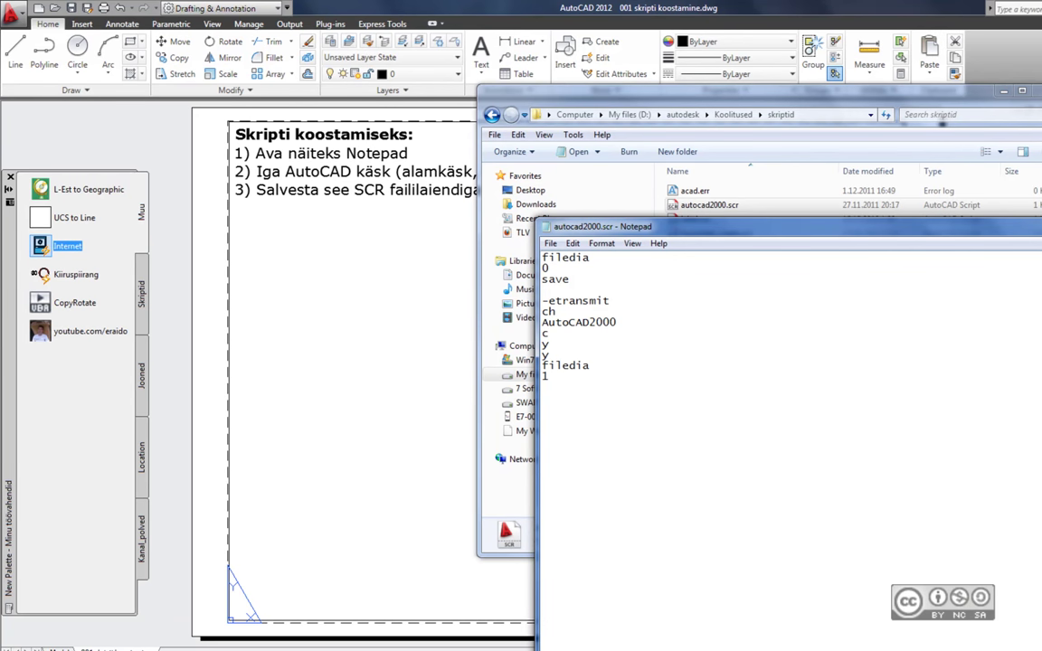
{"action": "key", "text": "alt+F4"}
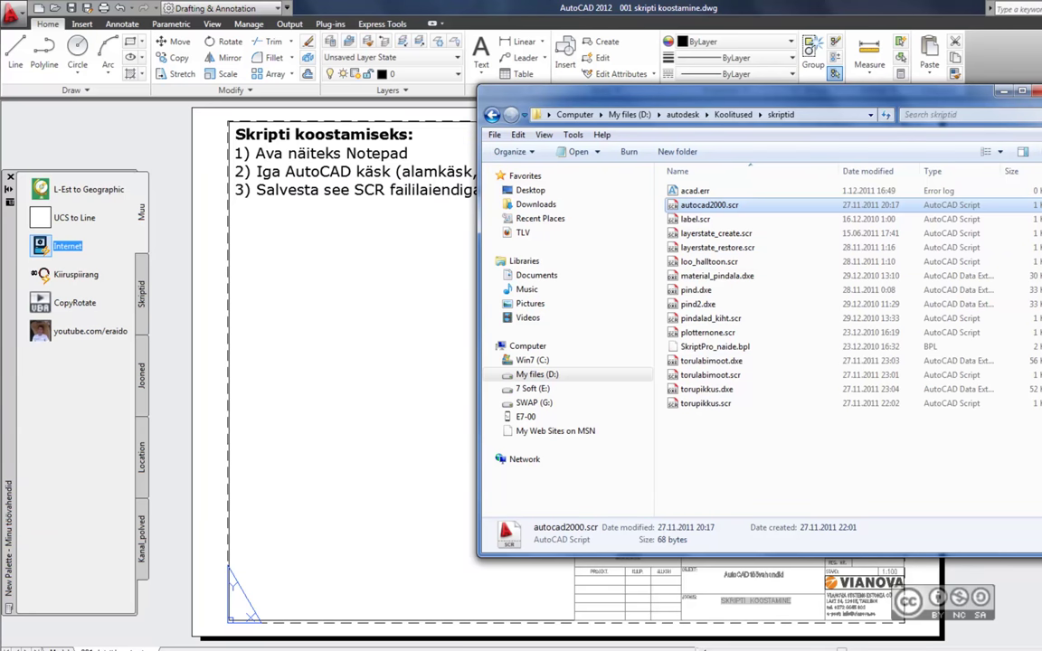
{"action": "key", "text": "alt+F4"}
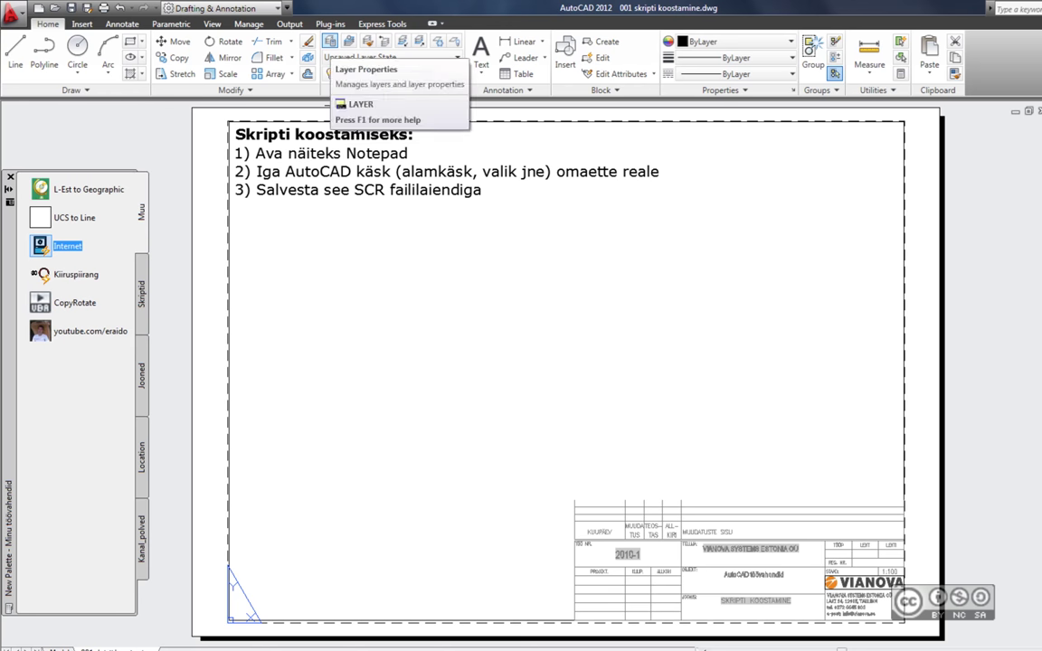
{"action": "left_click", "coordinate": [329, 42]}
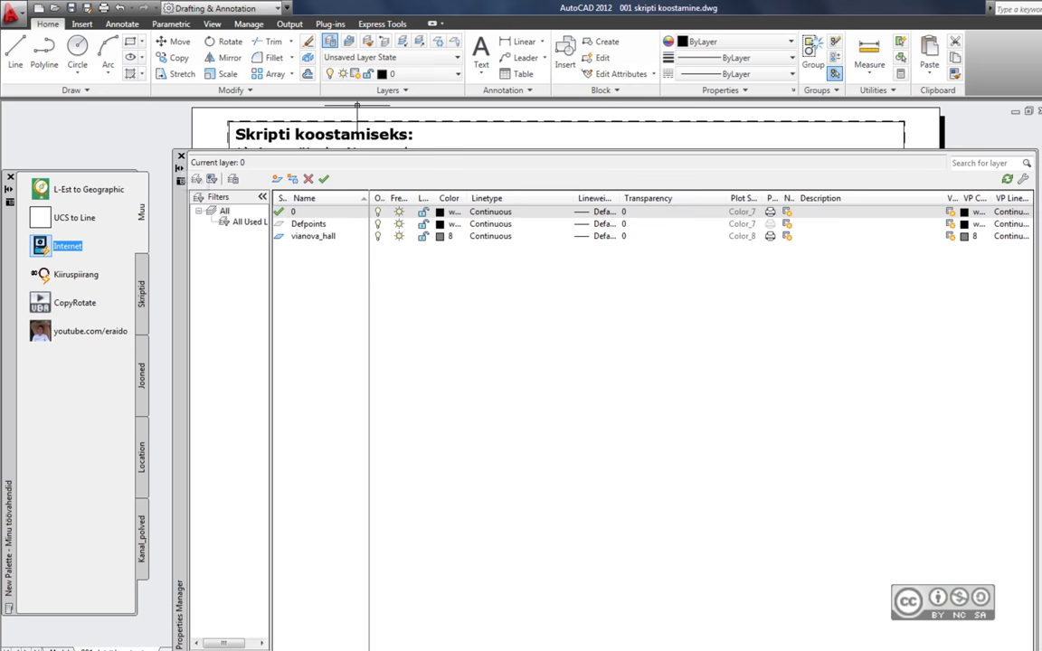
{"action": "left_click", "coordinate": [181, 156]}
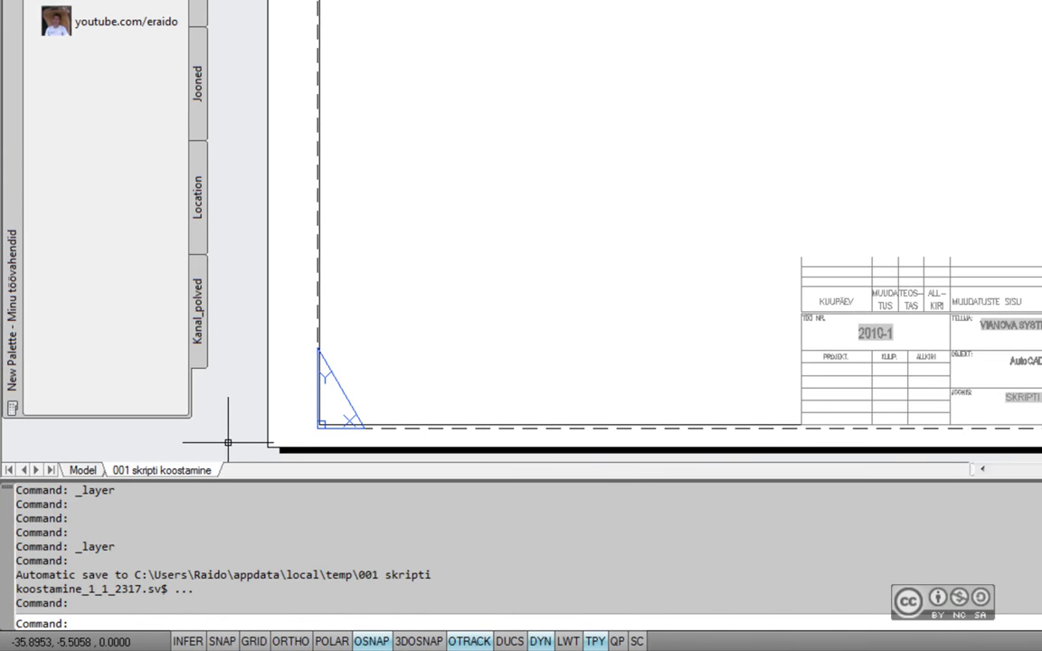
- Create the layer Uus kiht via -LAYER New and confirm it in the layer list
{"action": "type", "text": "-layer"}
{"action": "key", "text": "Return"}
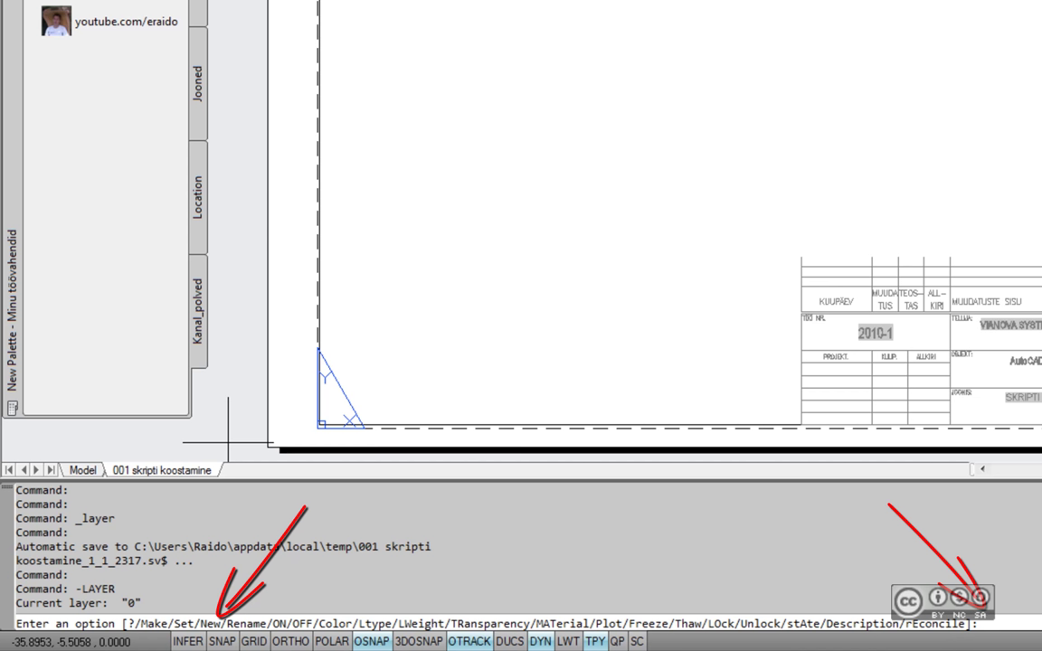
{"action": "type", "text": "New"}
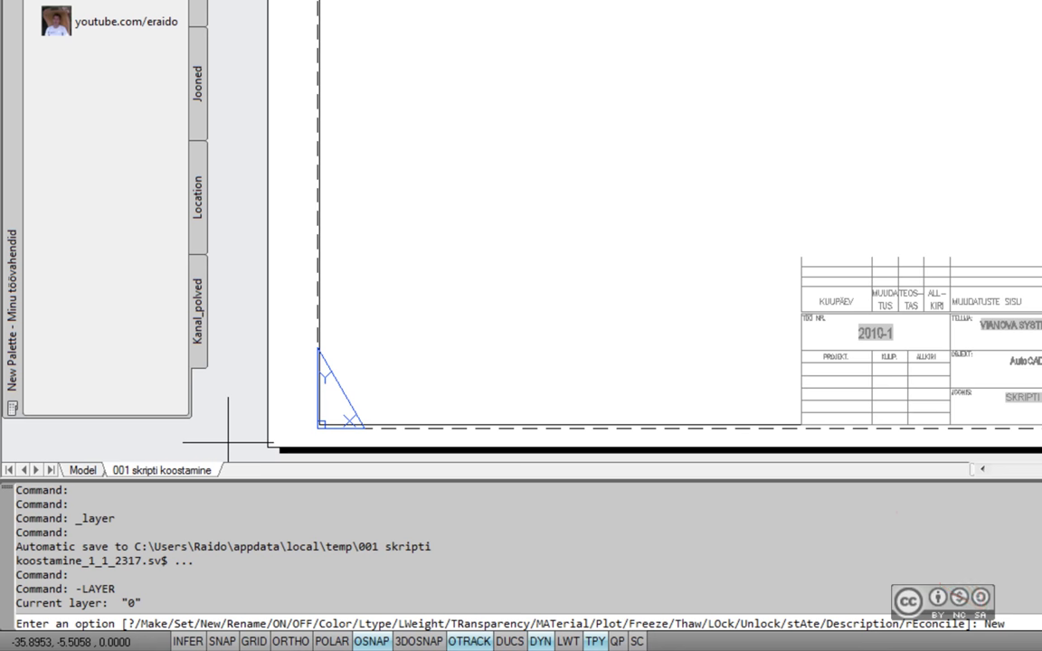
{"action": "key", "text": "Return"}
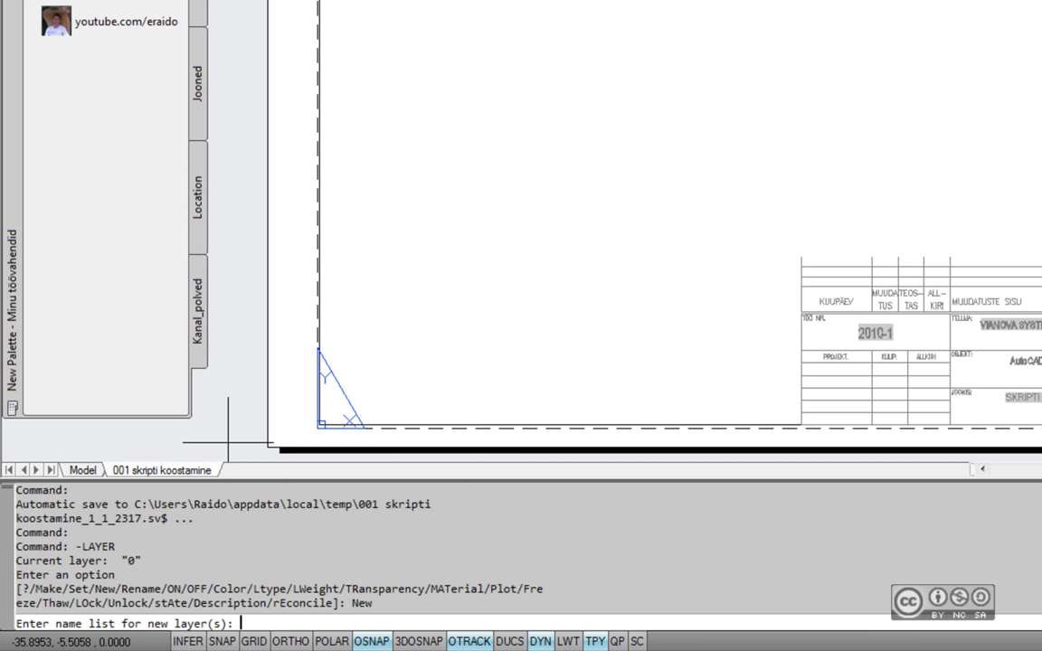
{"action": "type", "text": "Uus kiht"}
{"action": "key", "text": "Return"}
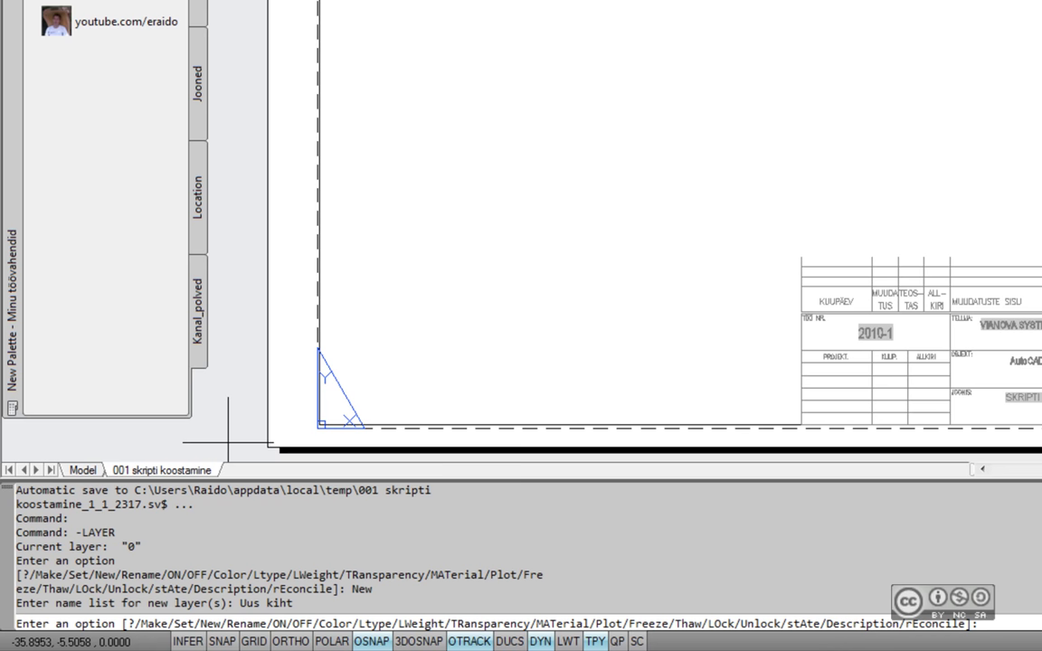
{"action": "key", "text": "Return"}
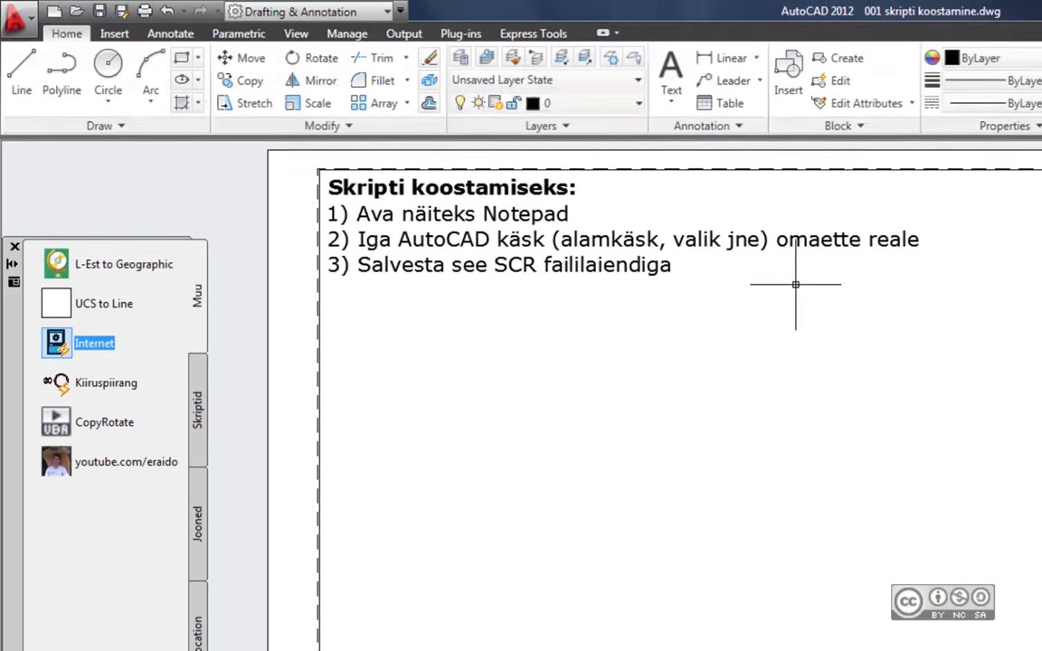
{"action": "left_click", "coordinate": [542, 102]}
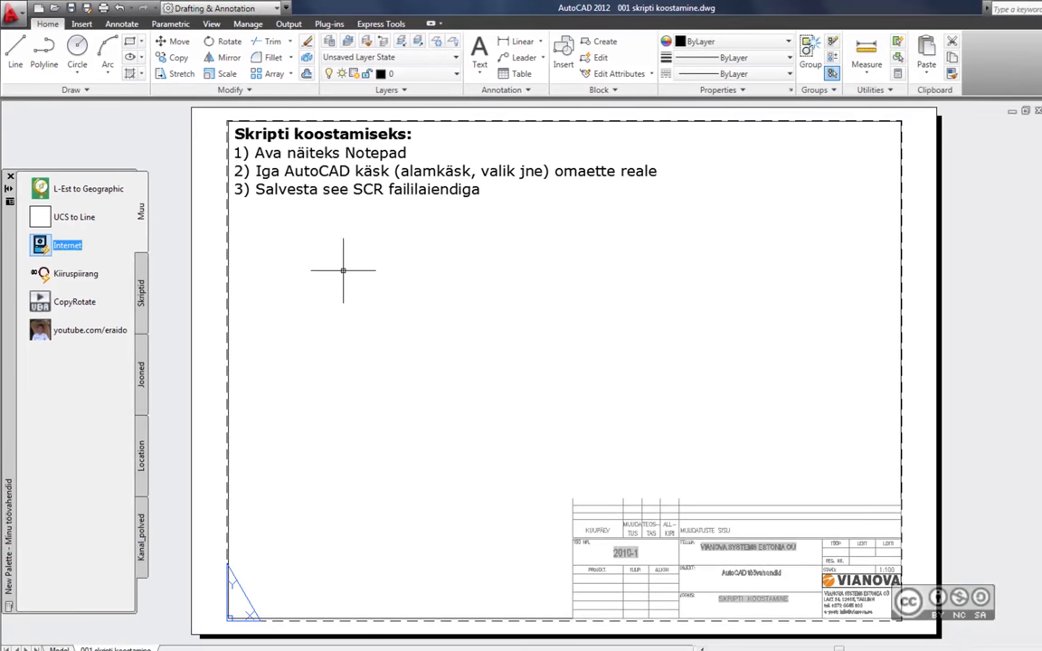
- Launch Notepad and type the script lines -layer and New
{"action": "left_click", "coordinate": [14, 644]}
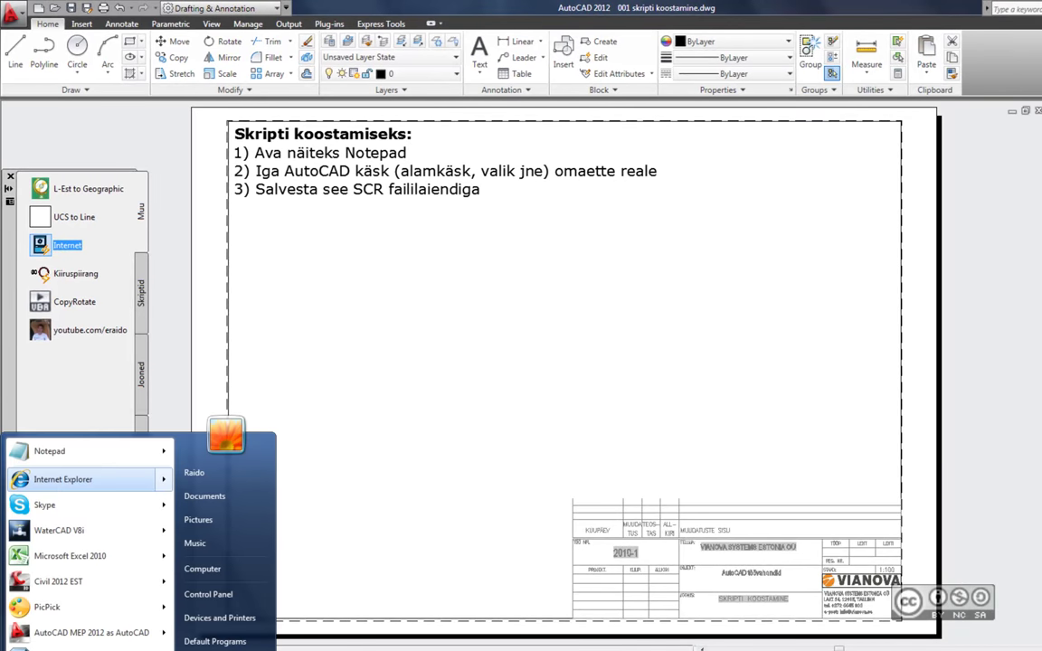
{"action": "left_click", "coordinate": [49, 450]}
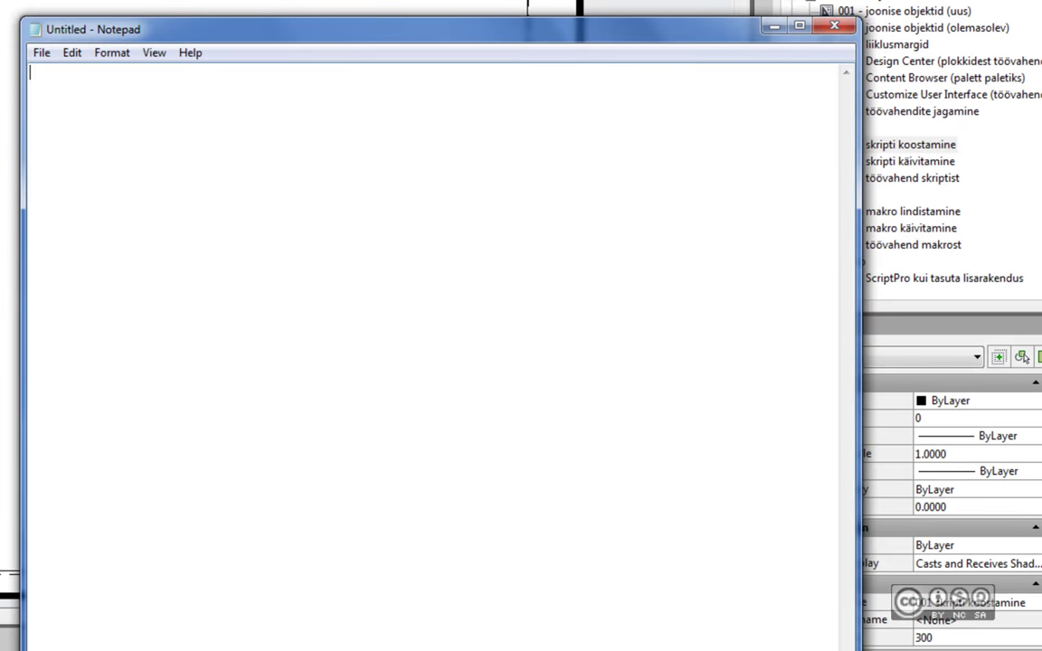
{"action": "type", "text": "-"}
{"action": "type", "text": "layer"}
{"action": "key", "text": "Return"}
{"action": "type", "text": "New"}
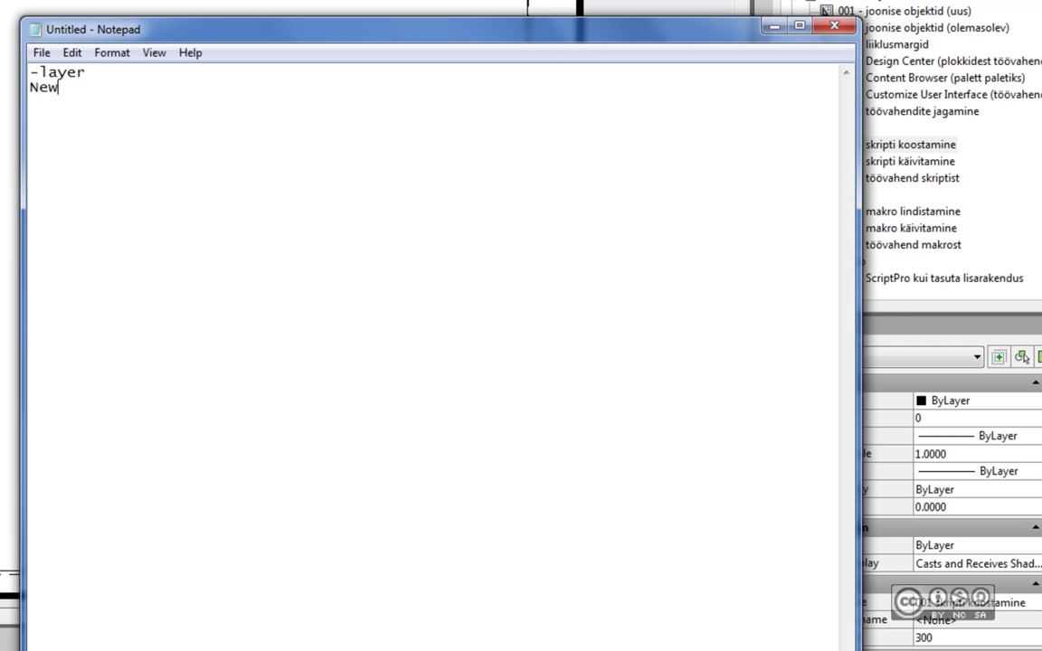
{"action": "key", "text": "Return"}
- Add the line "Uus kiht" wrapped in quotation marks, followed by an empty line
{"action": "type", "text": "Uus kiht"}
{"action": "key", "text": "Left"}
{"action": "key", "text": "Left"}
{"action": "key", "text": "Left"}
{"action": "key", "text": "Left"}
{"action": "key", "text": "Left"}
{"action": "key", "text": "Left"}
{"action": "key", "text": "Right"}
{"action": "key", "text": "Right"}
{"action": "key", "text": "Right"}
{"action": "key", "text": "Right"}
{"action": "key", "text": "Right"}
{"action": "key", "text": "Left"}
{"action": "key", "text": "Left"}
{"action": "key", "text": "Left"}
{"action": "key", "text": "Left"}
{"action": "type", "text": "\""}
{"action": "key", "text": "End"}
{"action": "type", "text": "\""}
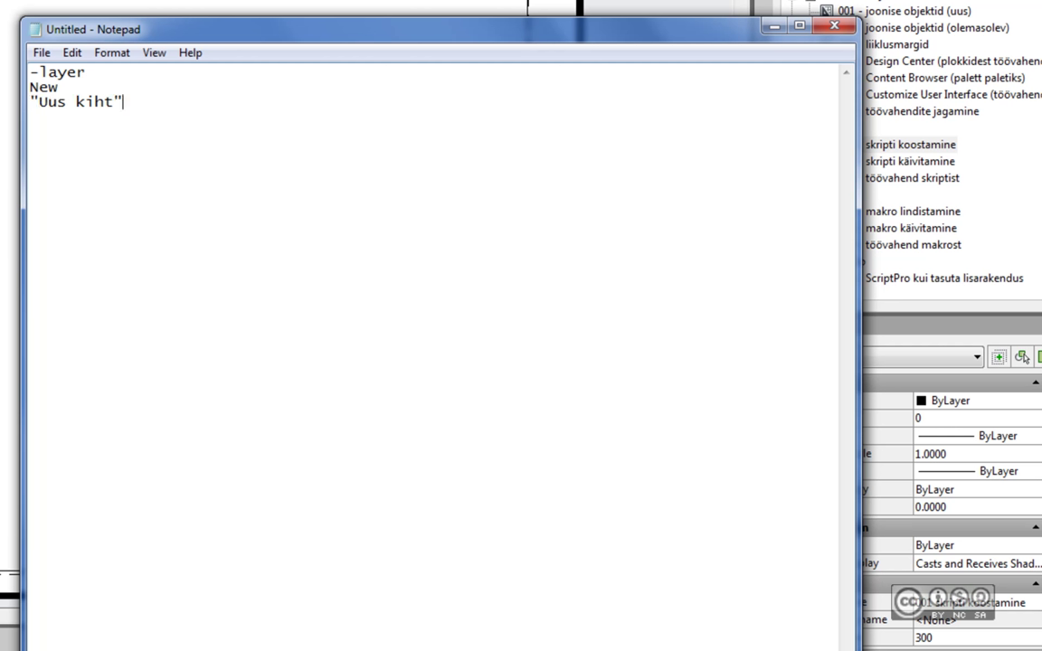
{"action": "key", "text": "Left"}
{"action": "key", "text": "Left"}
{"action": "key", "text": "Left"}
{"action": "key", "text": "Left"}
{"action": "key", "text": "Left"}
{"action": "key", "text": "Left"}
{"action": "key", "text": "Left"}
{"action": "key", "text": "Right"}
{"action": "key", "text": "shift+Right"}
{"action": "key", "text": "shift+Right"}
{"action": "key", "text": "shift+Right"}
{"action": "key", "text": "shift+Right"}
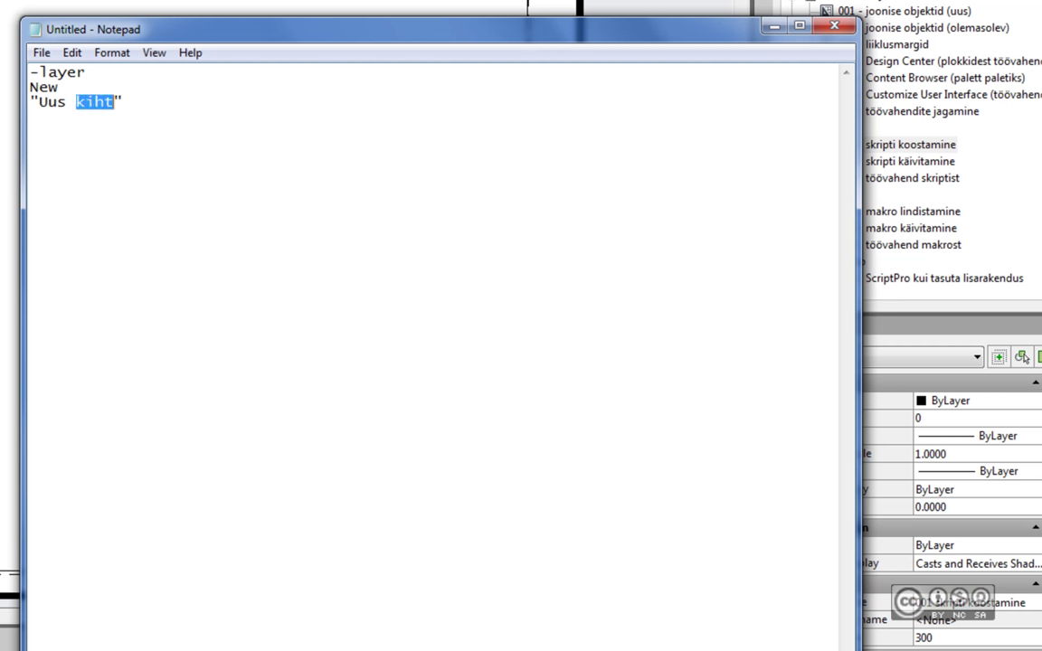
{"action": "key", "text": "End"}
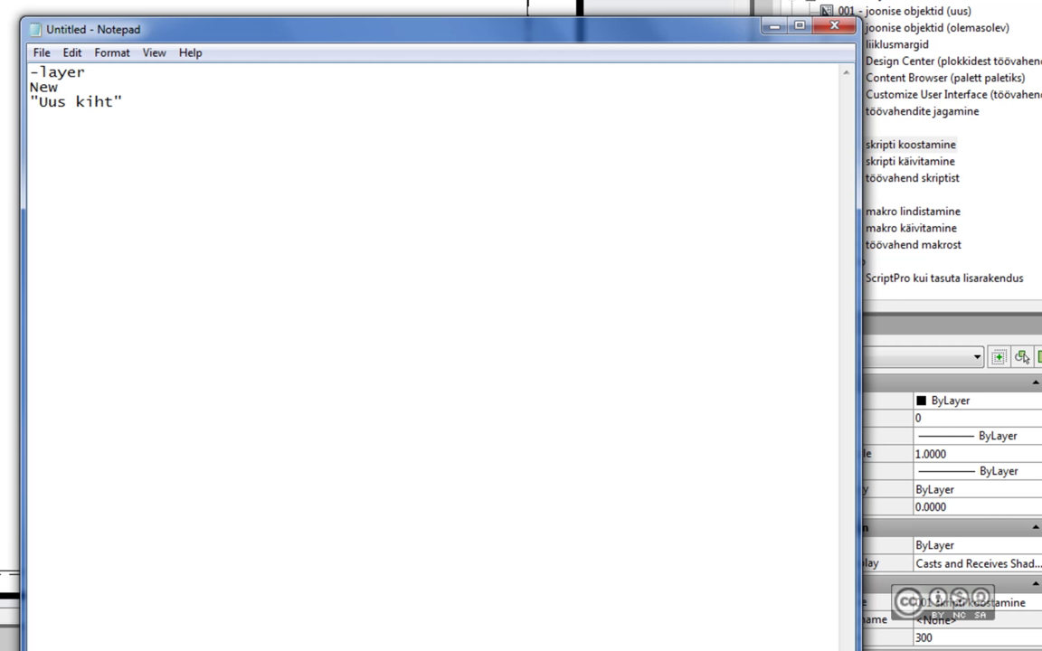
{"action": "key", "text": "Return"}
{"action": "key", "text": "Return"}
- Save the script on drive D as uus_kiht.scr with the All Files (*.*) type
{"action": "key", "text": "alt"}
{"action": "key", "text": "Down"}
{"action": "key", "text": "Down"}
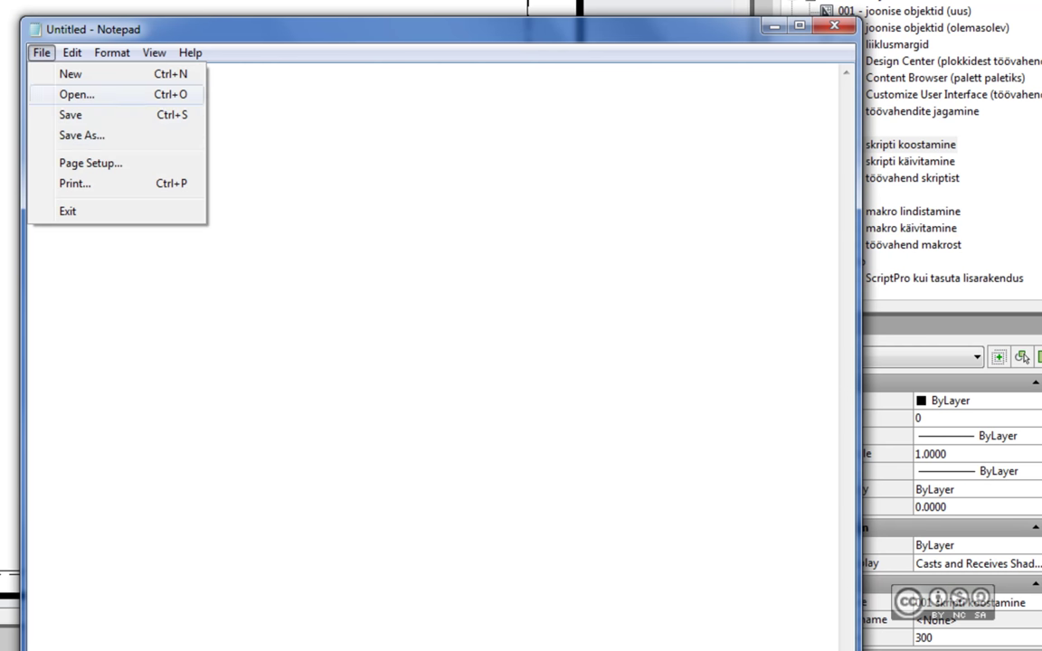
{"action": "key", "text": "Down"}
{"action": "key", "text": "Down"}
{"action": "key", "text": "Return"}
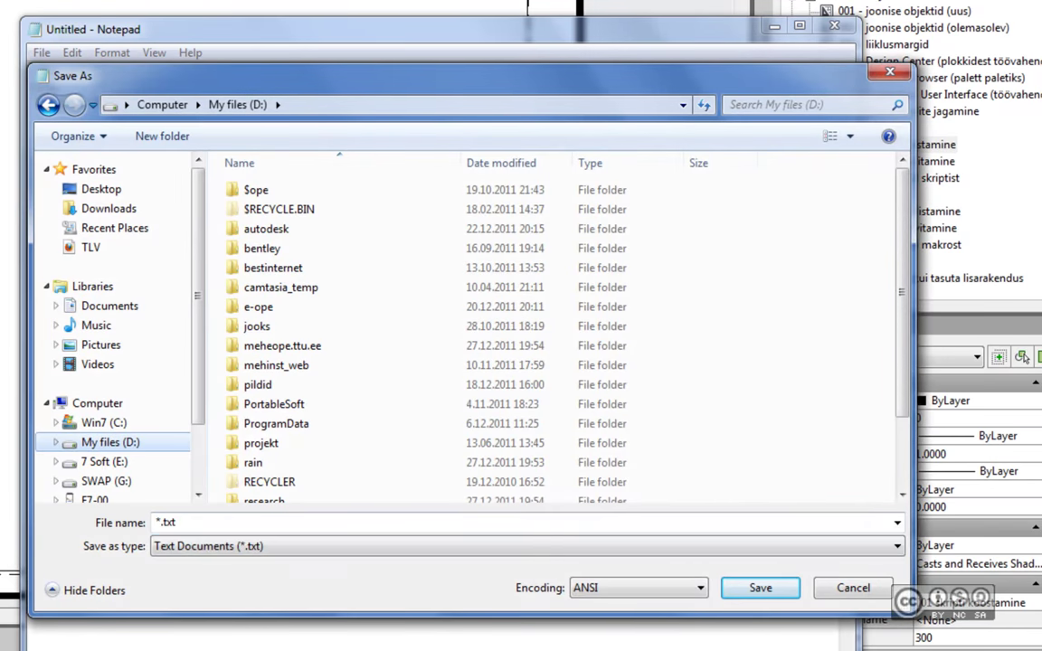
{"action": "key", "text": "alt+Down"}
{"action": "key", "text": "Down"}
{"action": "key", "text": "Return"}
{"action": "key", "text": "shift+Tab"}
{"action": "type", "text": "uus"}
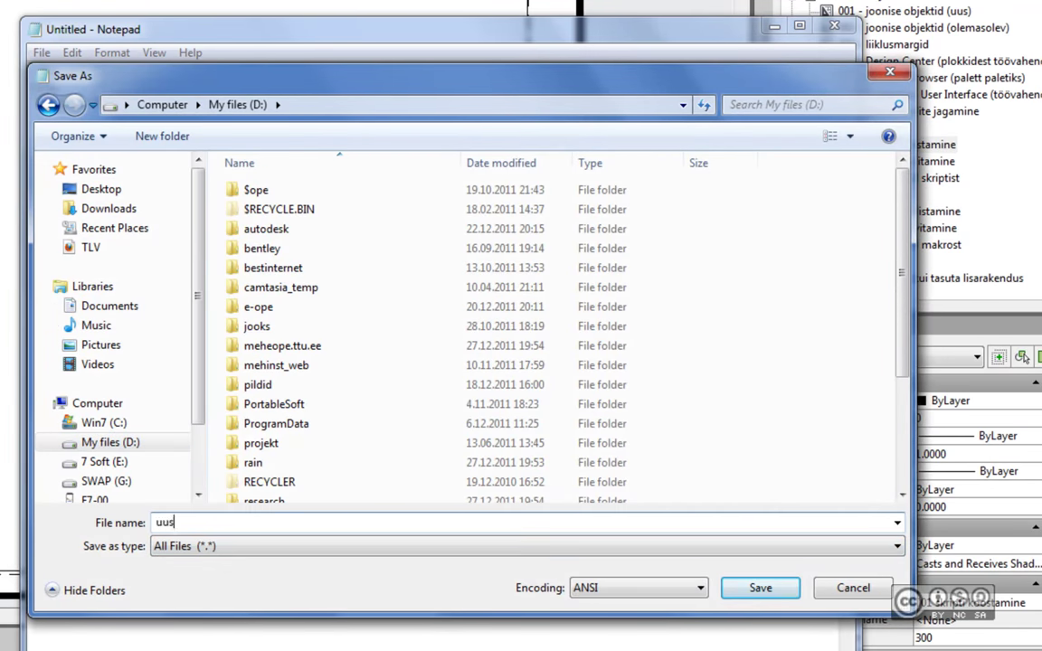
{"action": "type", "text": "_kiht"}
{"action": "type", "text": ".scr"}
{"action": "key", "text": "Return"}
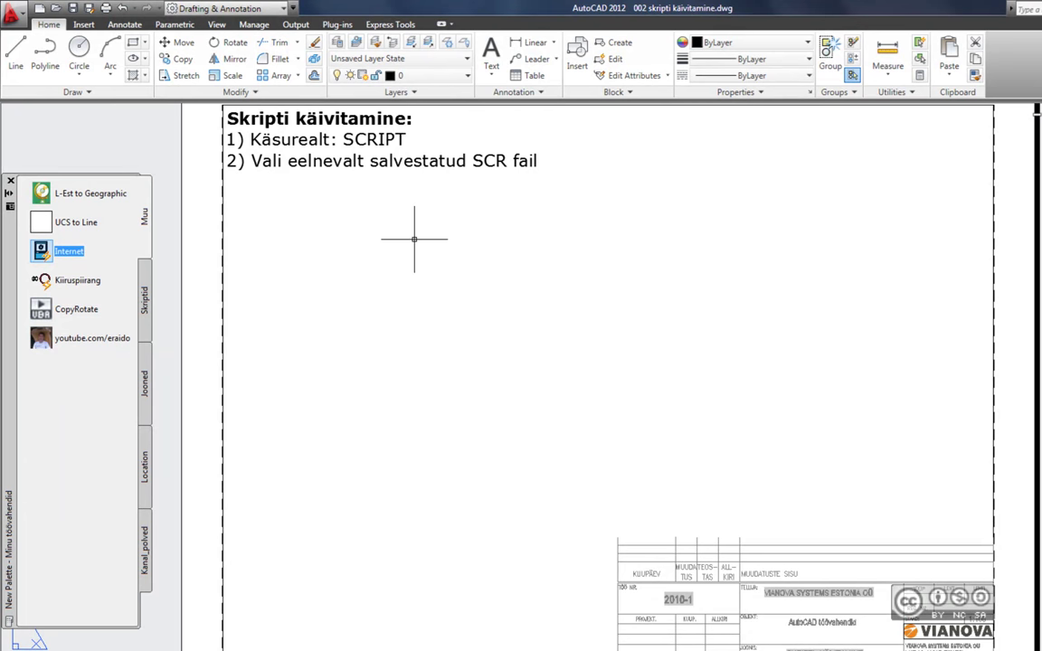
- Start a new blank drawing from the acadiso.dwt template
{"action": "left_click", "coordinate": [295, 24]}
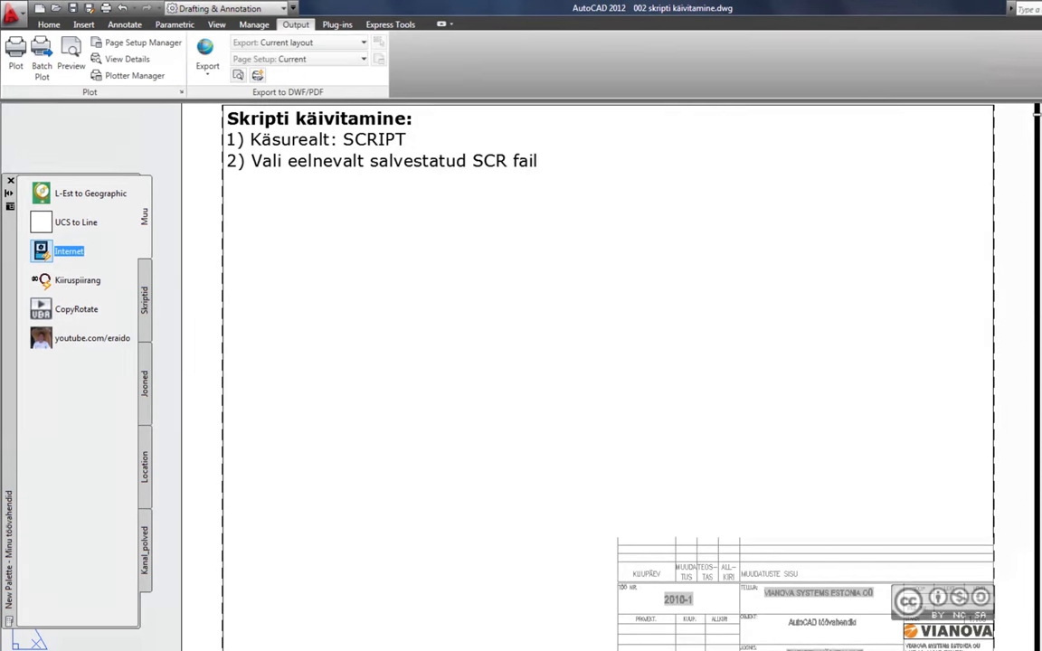
{"action": "left_click", "coordinate": [254, 24]}
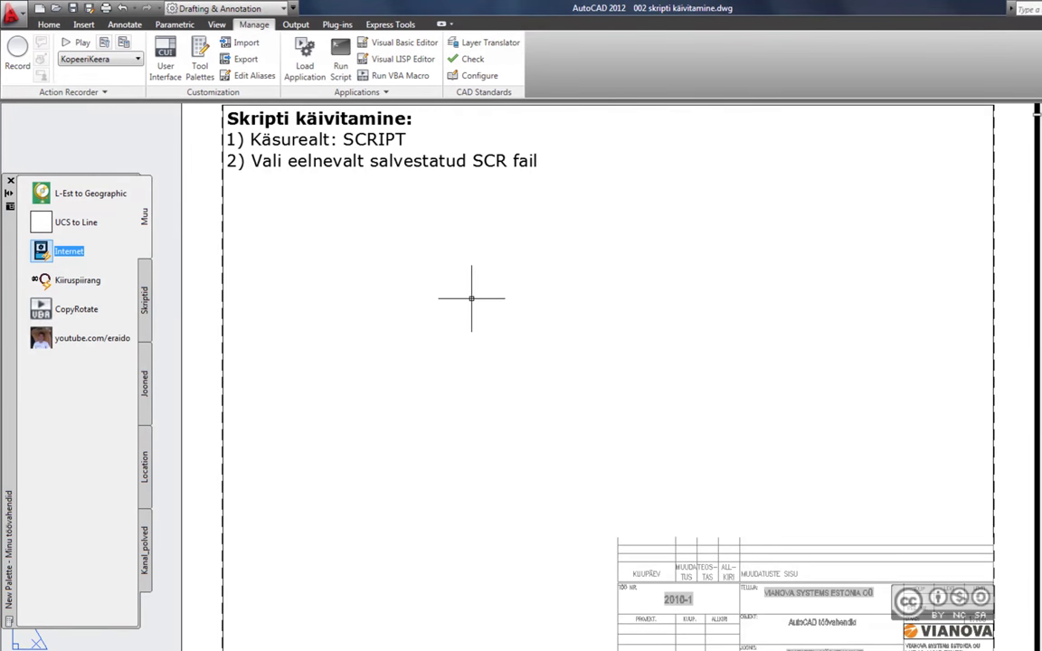
{"action": "left_click", "coordinate": [40, 9]}
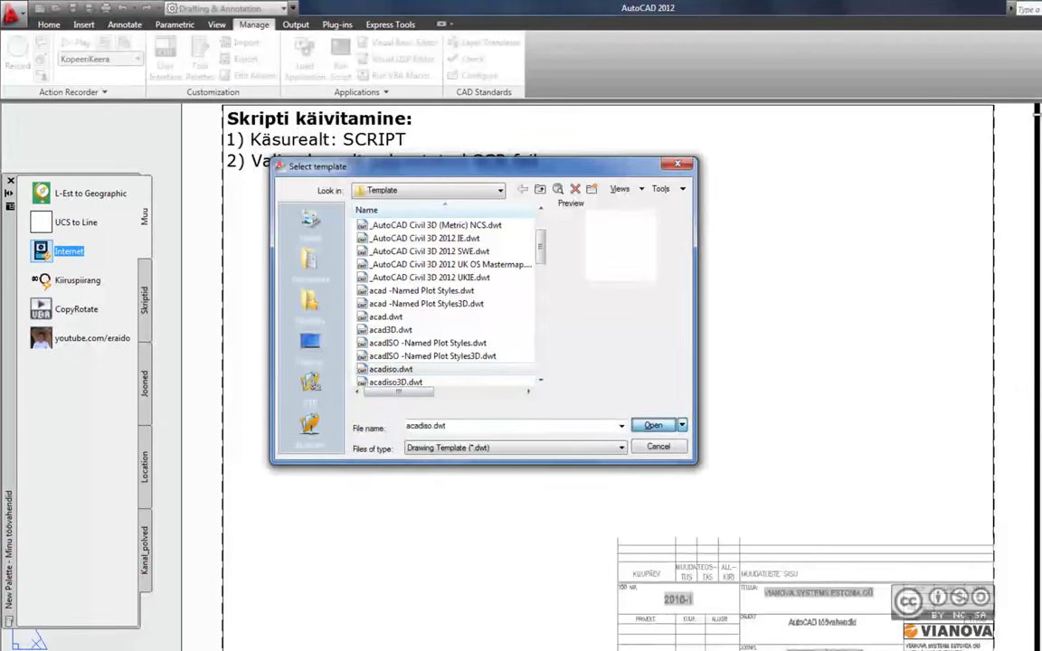
{"action": "key", "text": "Return"}
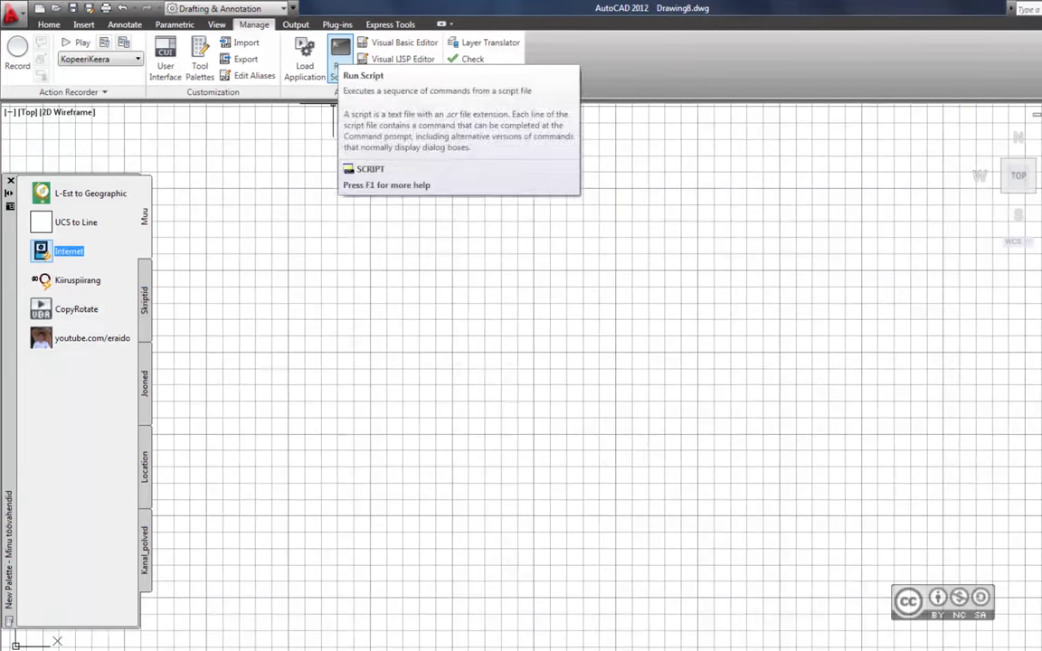
- Choose uus_kiht.scr from drive D as the script and run it
{"action": "left_click", "coordinate": [340, 56]}
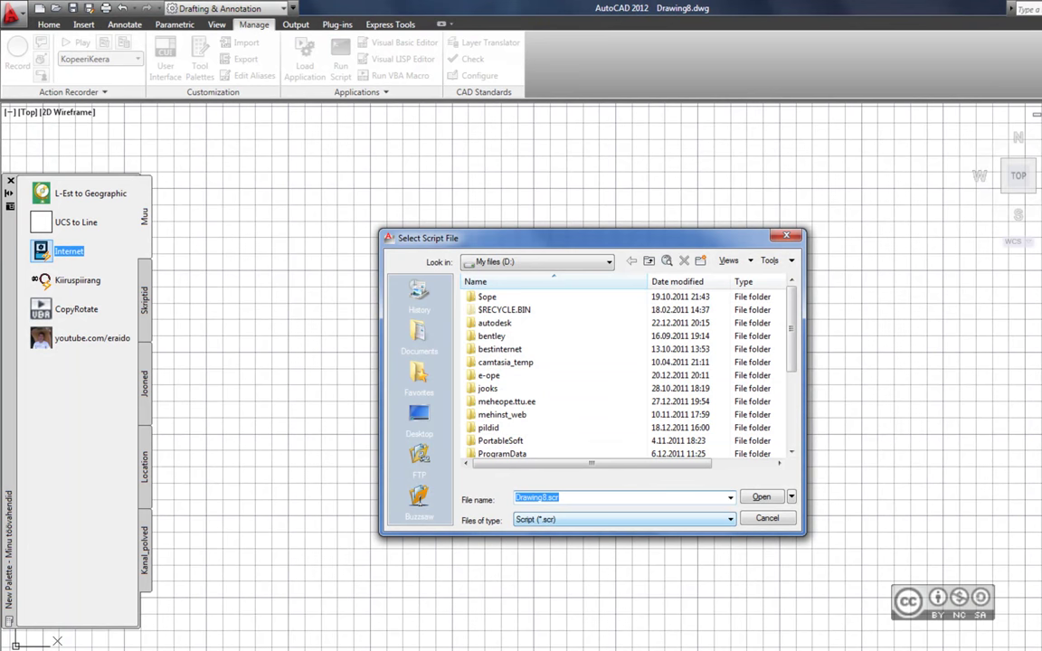
{"action": "scroll", "coordinate": [624, 370], "scroll_direction": "down", "scroll_amount": 1}
{"action": "scroll", "coordinate": [624, 371], "scroll_direction": "down", "scroll_amount": 2}
{"action": "left_click", "coordinate": [500, 441]}
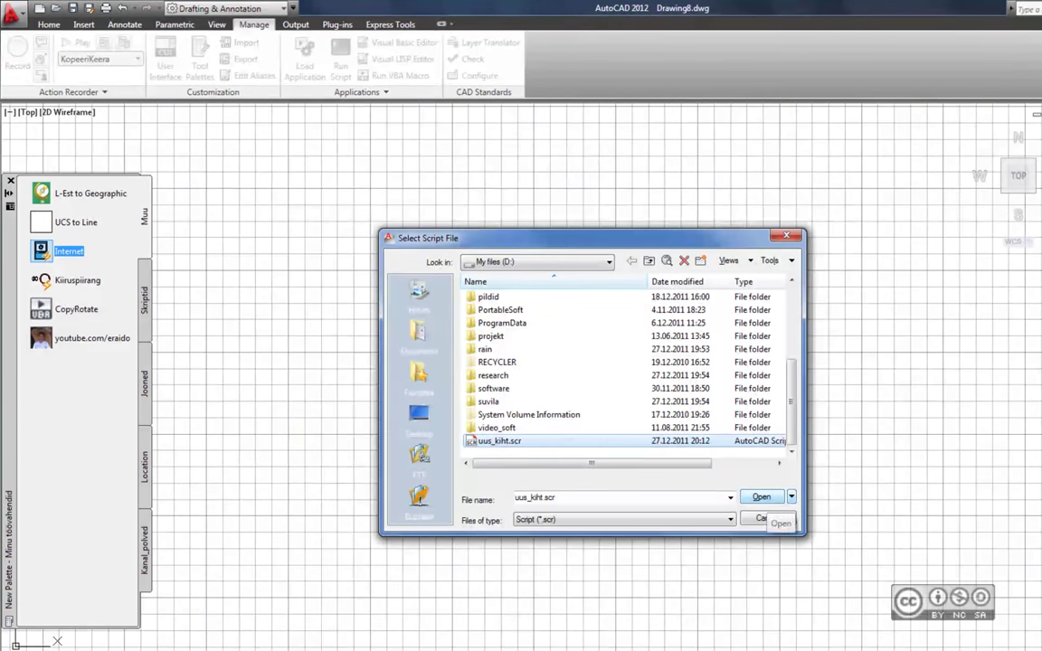
{"action": "left_click", "coordinate": [761, 497]}
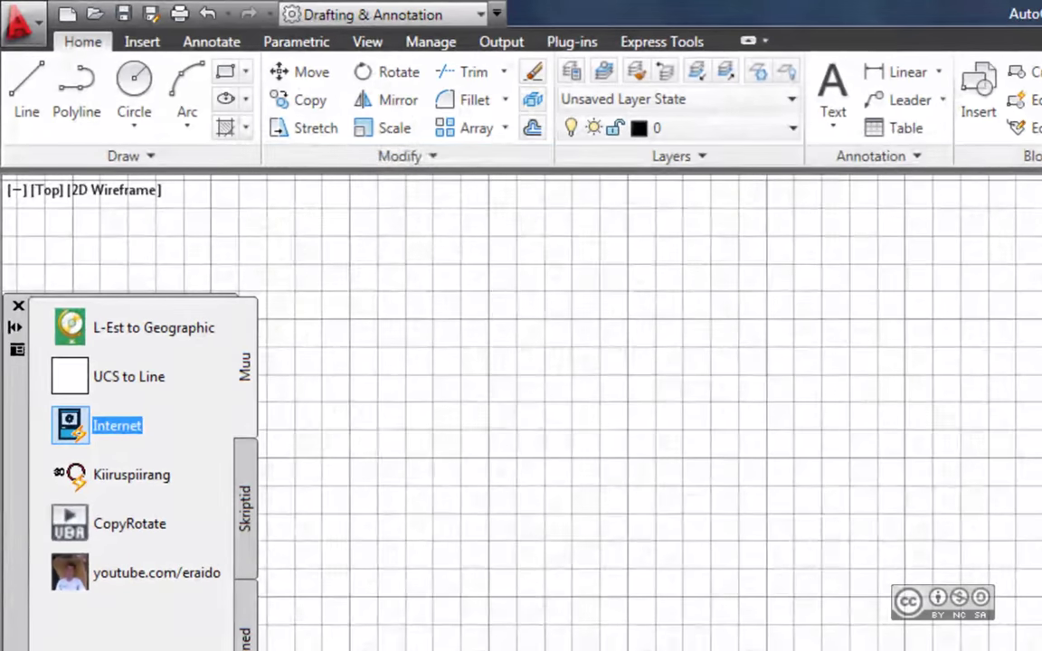
{"action": "left_click", "coordinate": [679, 128]}
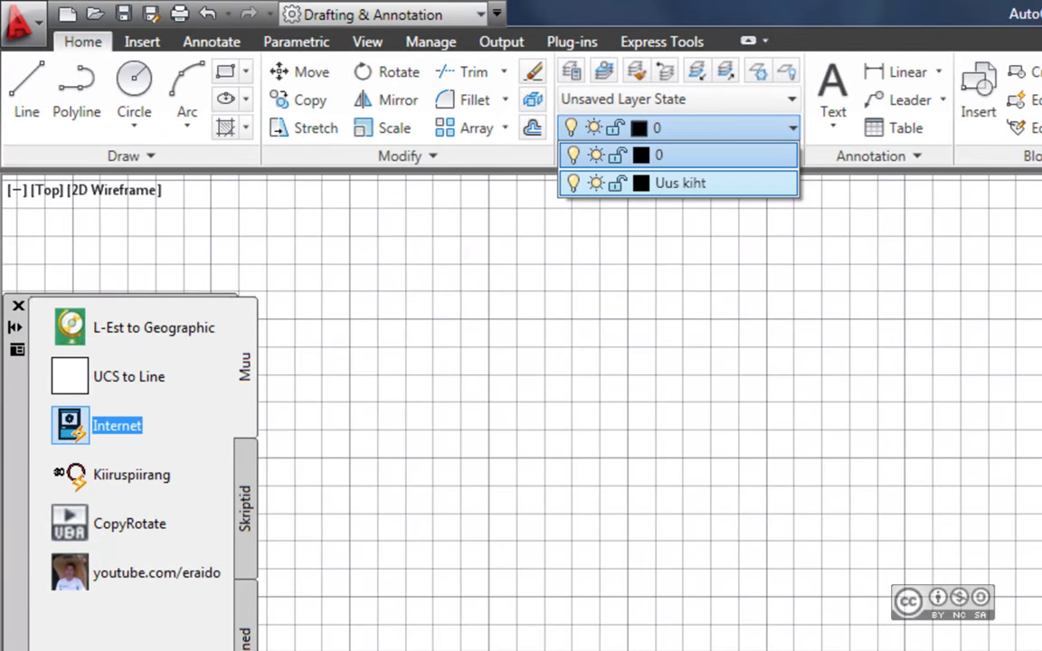
{"action": "left_click", "coordinate": [678, 154]}
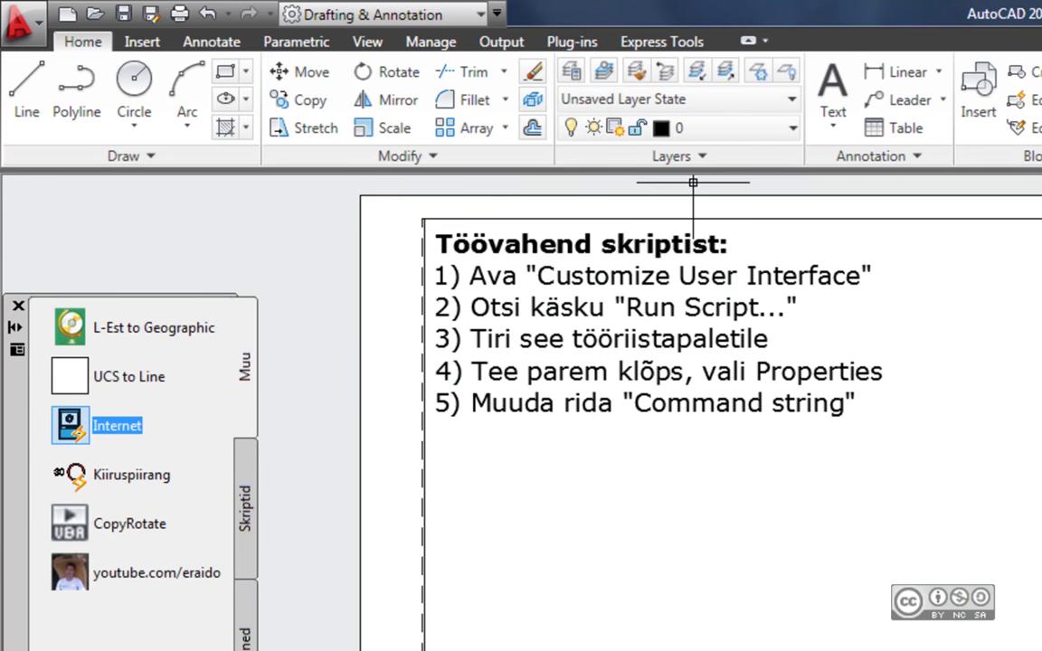
- Switch the ribbon to the Manage tab's customization and script tools
{"action": "left_click", "coordinate": [501, 41]}
{"action": "left_click", "coordinate": [430, 42]}
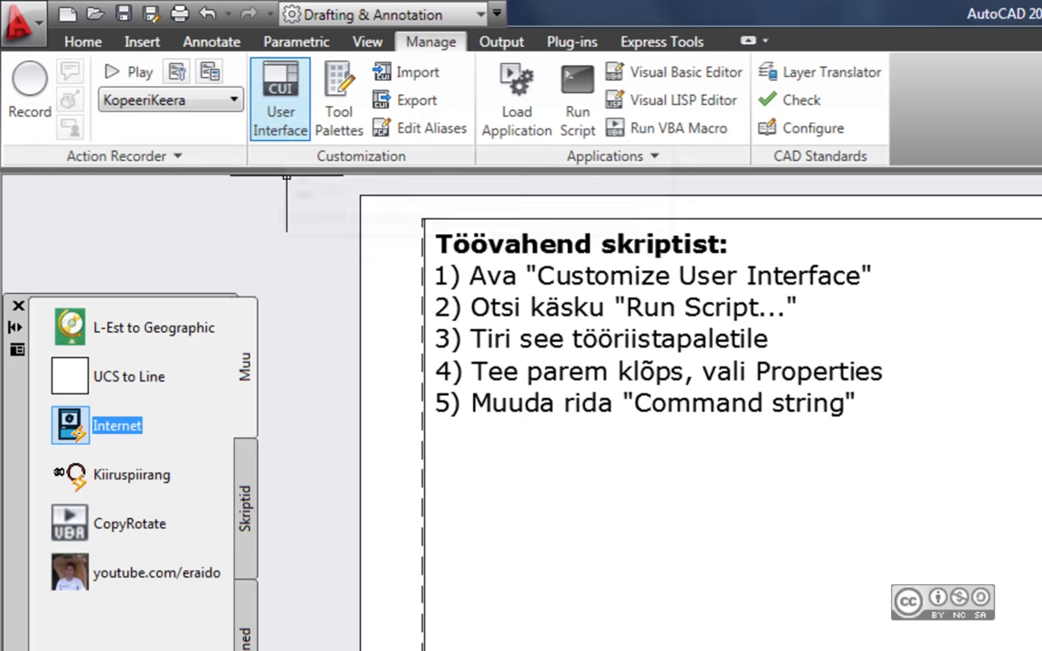
- Drag the Run Script... command from the CUI list onto the palette below youtube.com/eraido
{"action": "left_click", "coordinate": [280, 98]}
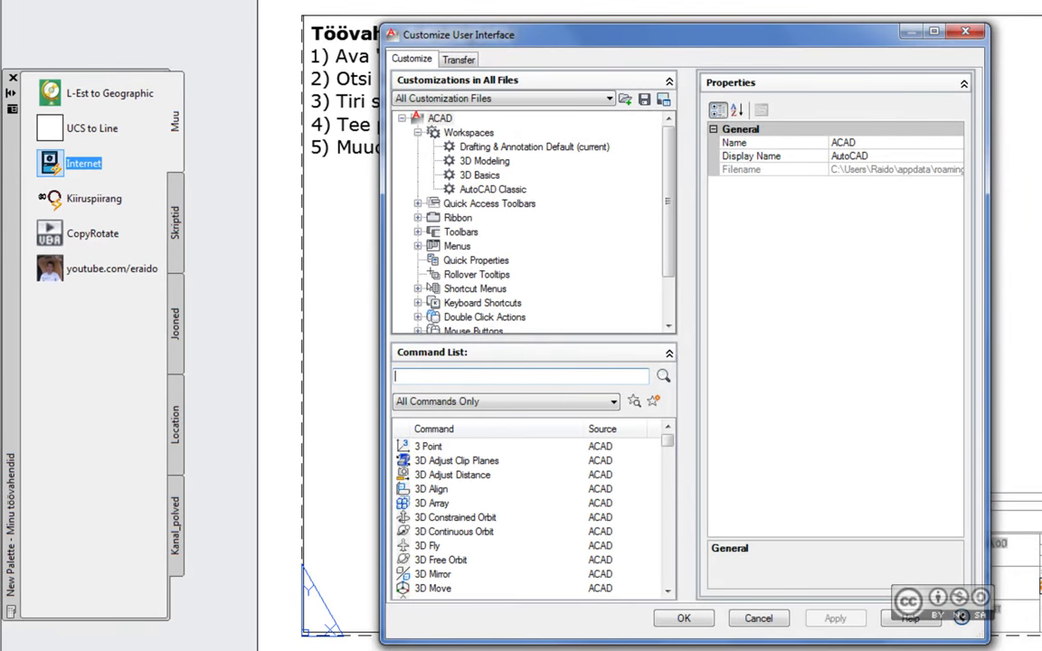
{"action": "type", "text": "script"}
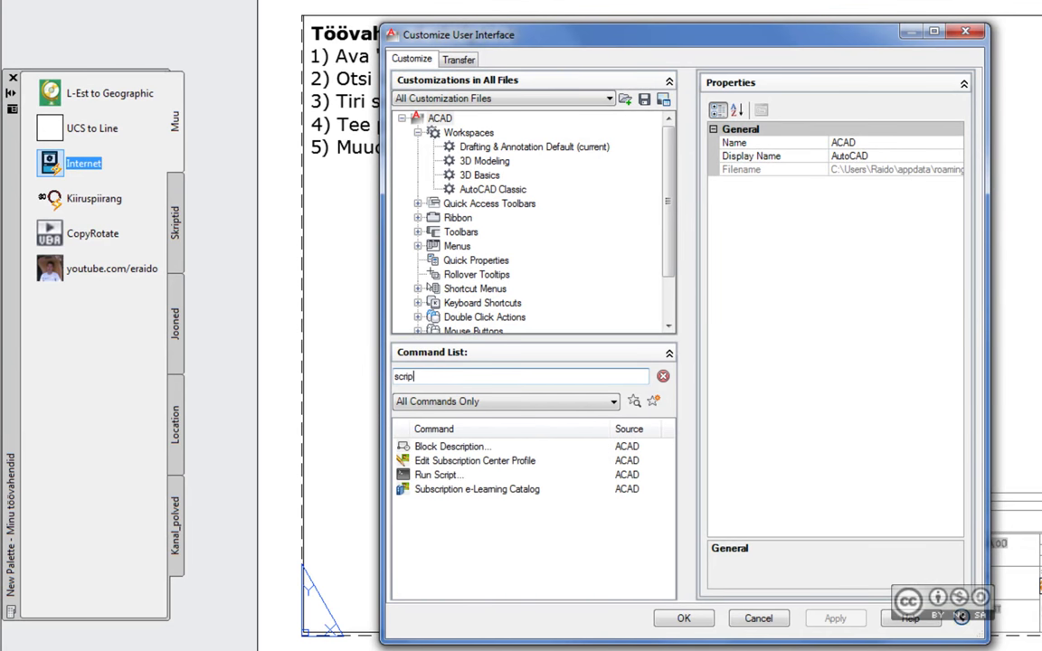
{"action": "left_click", "coordinate": [437, 475]}
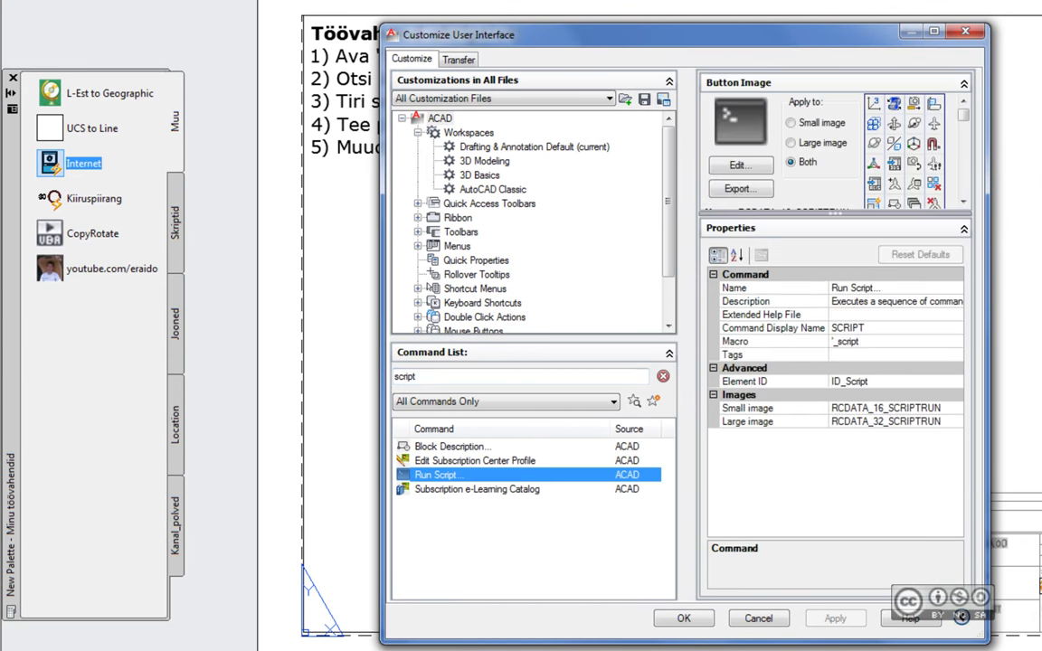
{"action": "left_click_drag", "start_coordinate": [437, 475], "coordinate": [99, 283]}
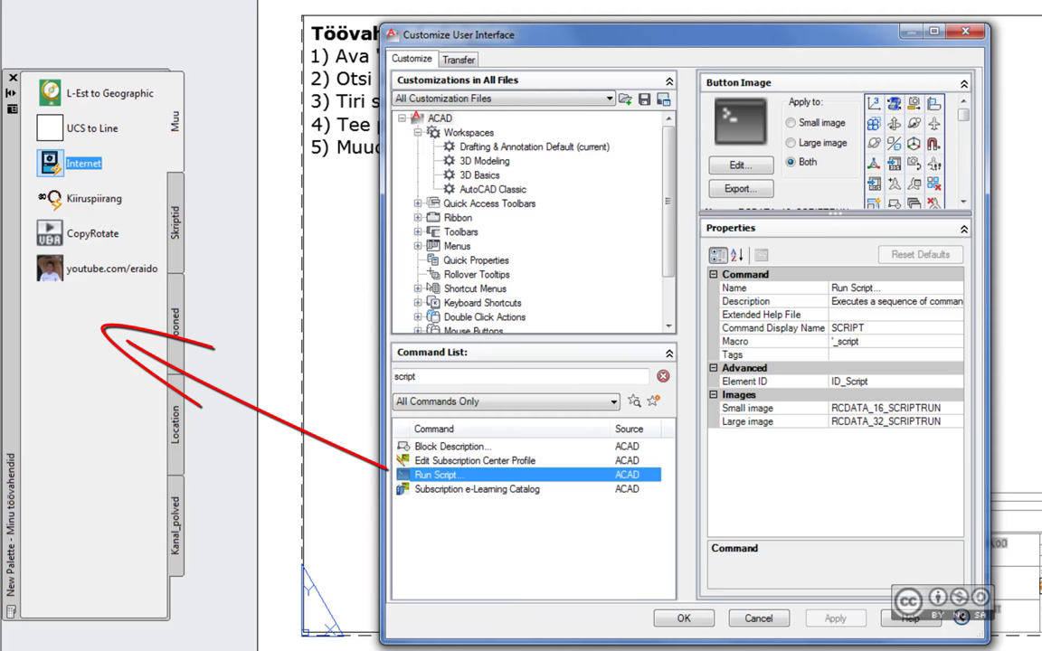
{"action": "left_click_drag", "start_coordinate": [100, 283], "coordinate": [100, 288]}
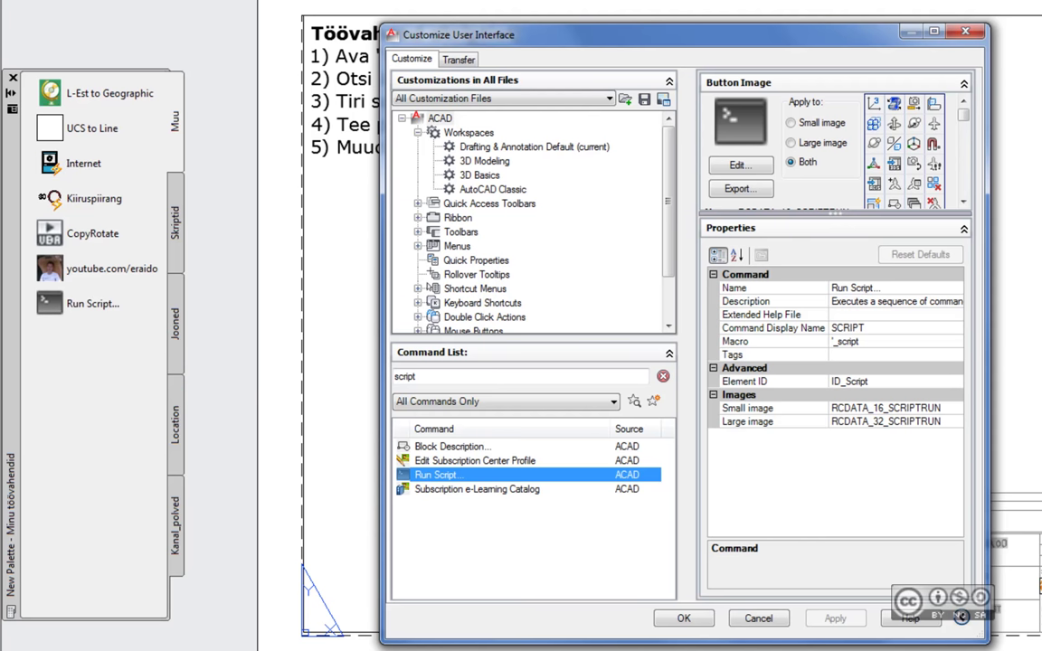
{"action": "left_click", "coordinate": [758, 617]}
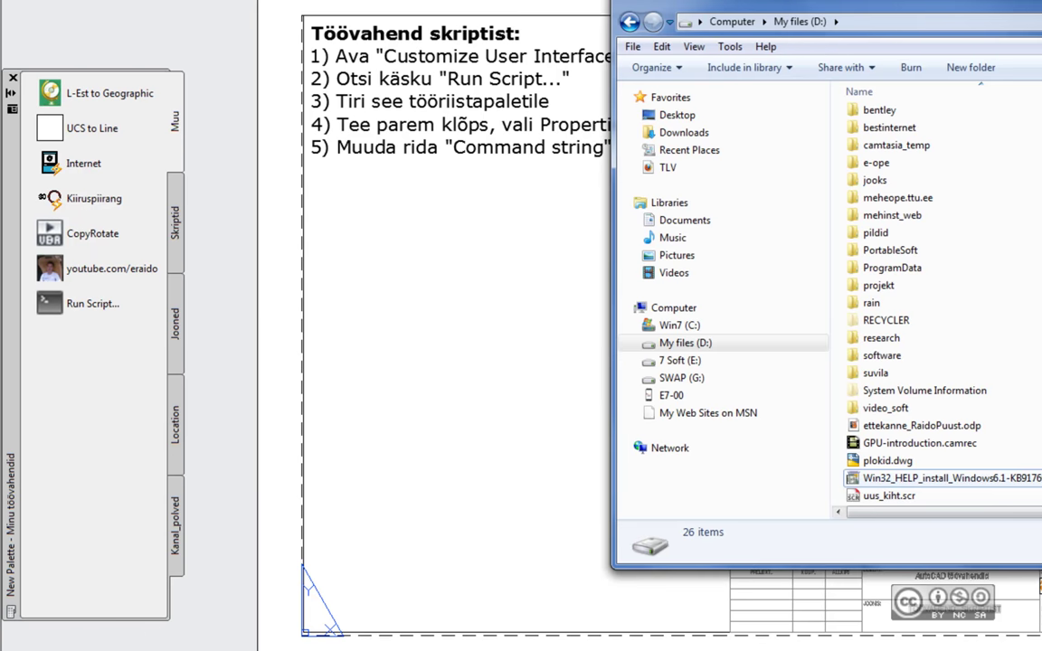
{"action": "left_click", "coordinate": [889, 496]}
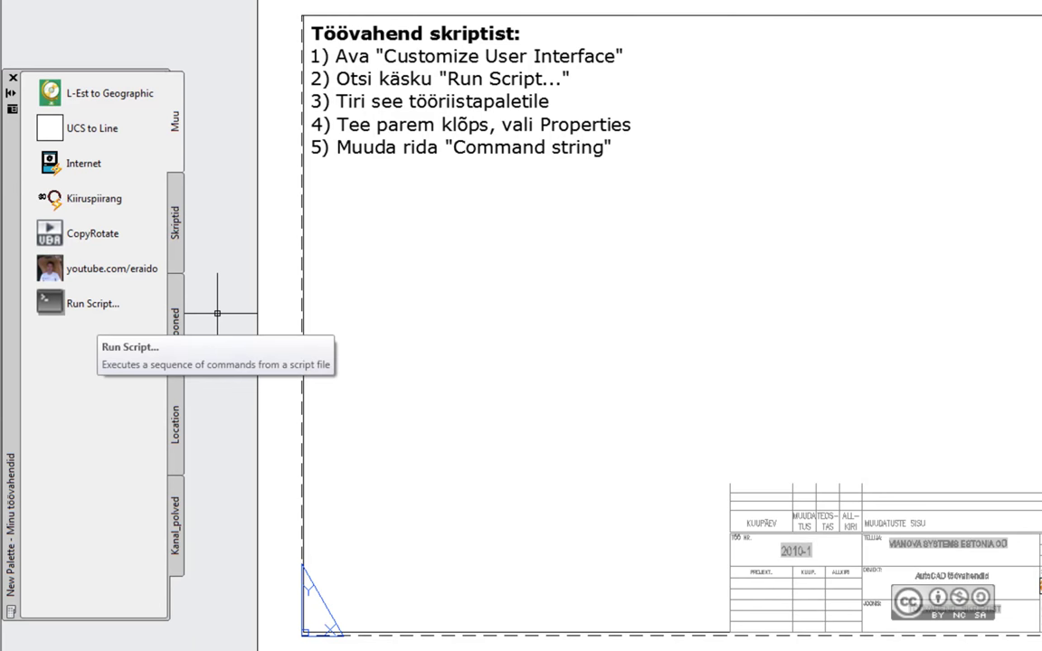
- Set the Run Script tool's command string to '_script "D:/uus_kiht.scr"'
{"action": "right_click", "coordinate": [96, 306]}
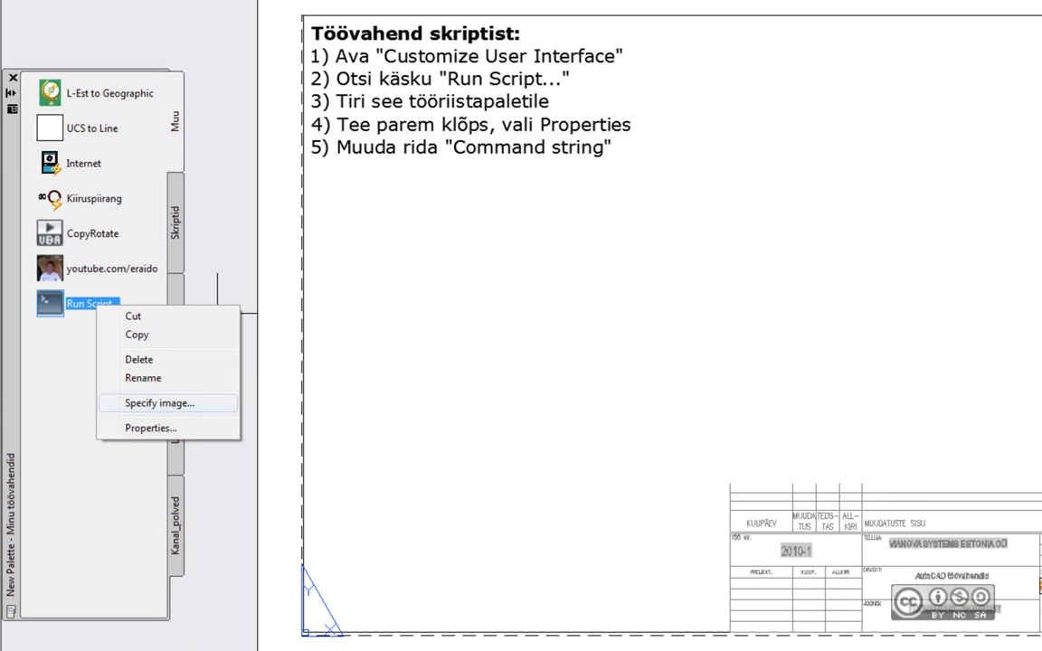
{"action": "left_click", "coordinate": [145, 428]}
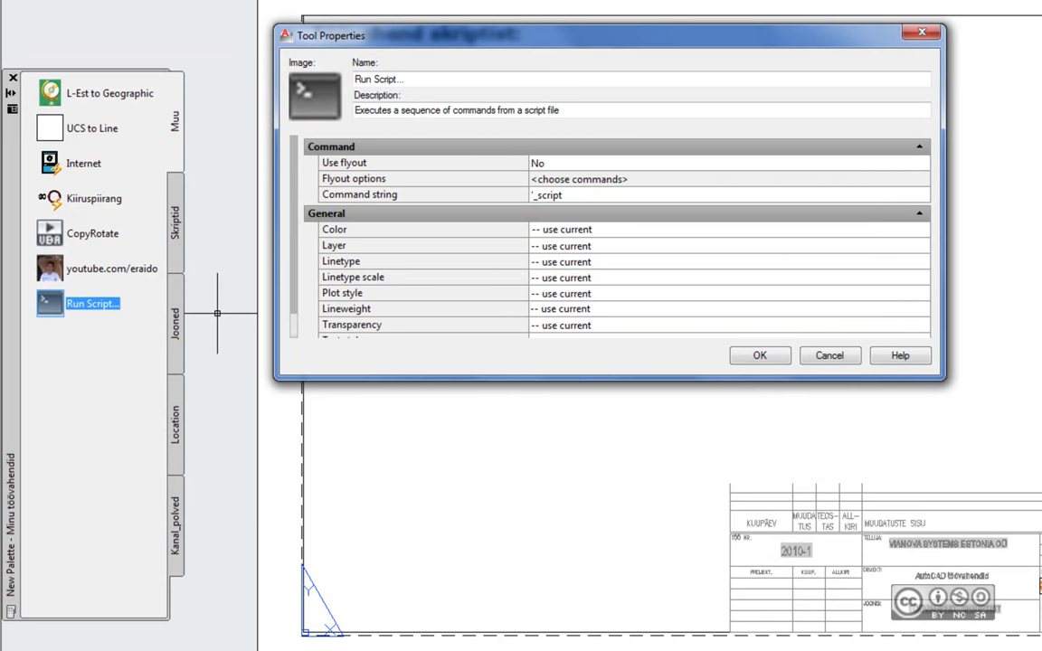
{"action": "left_click", "coordinate": [560, 195]}
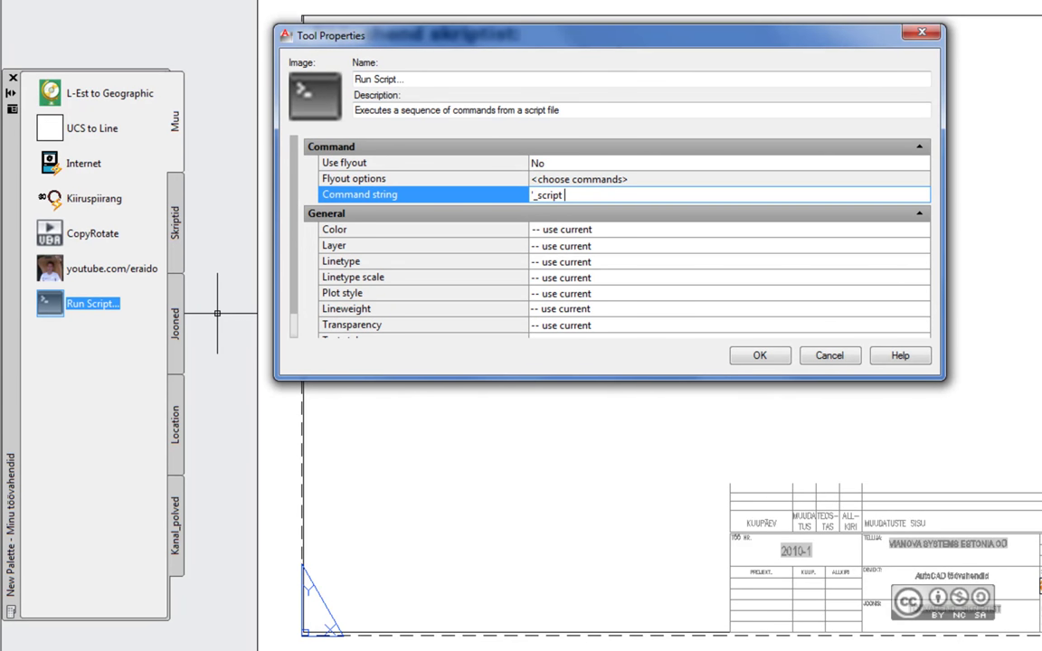
{"action": "type", "text": "\""}
{"action": "type", "text": "D:"}
{"action": "type", "text": "/"}
{"action": "key", "text": "alt+Tab"}
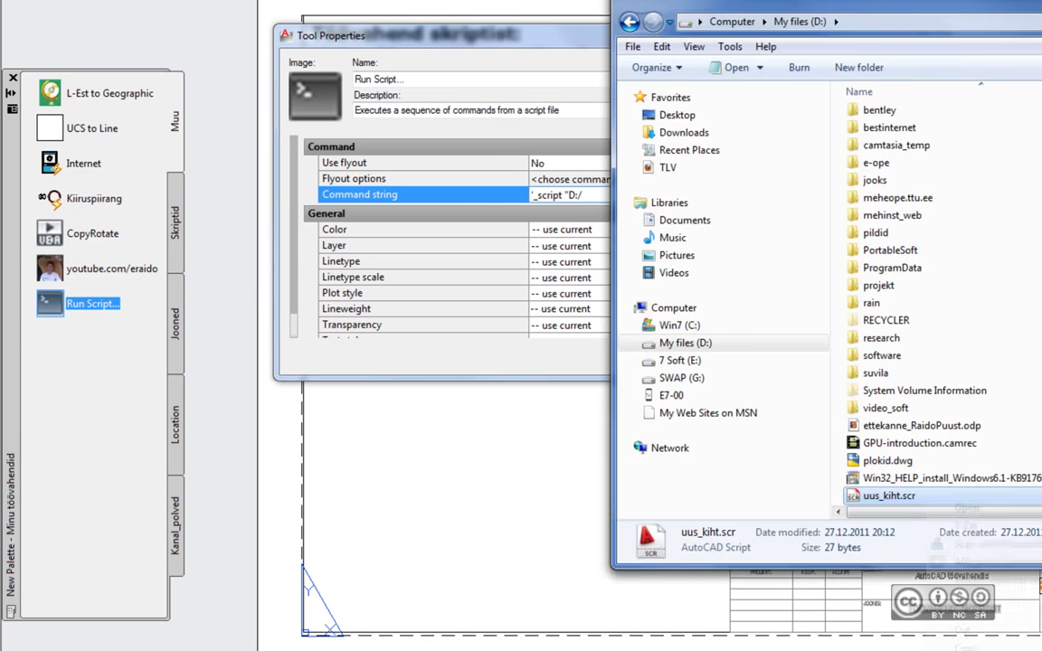
{"action": "key", "text": "alt+Return"}
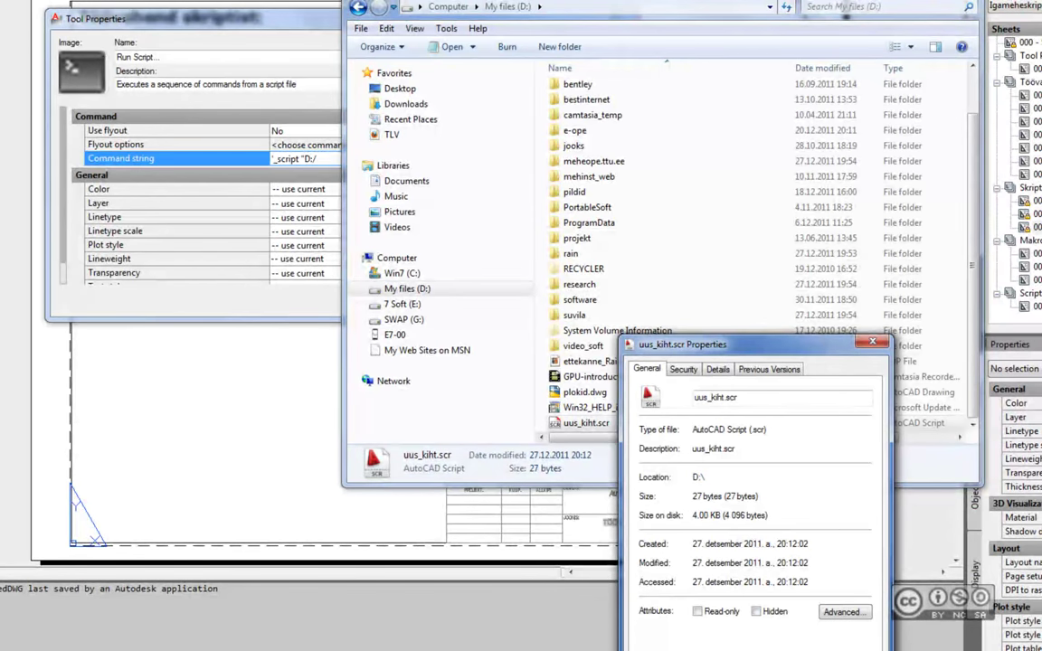
{"action": "key", "text": "Escape"}
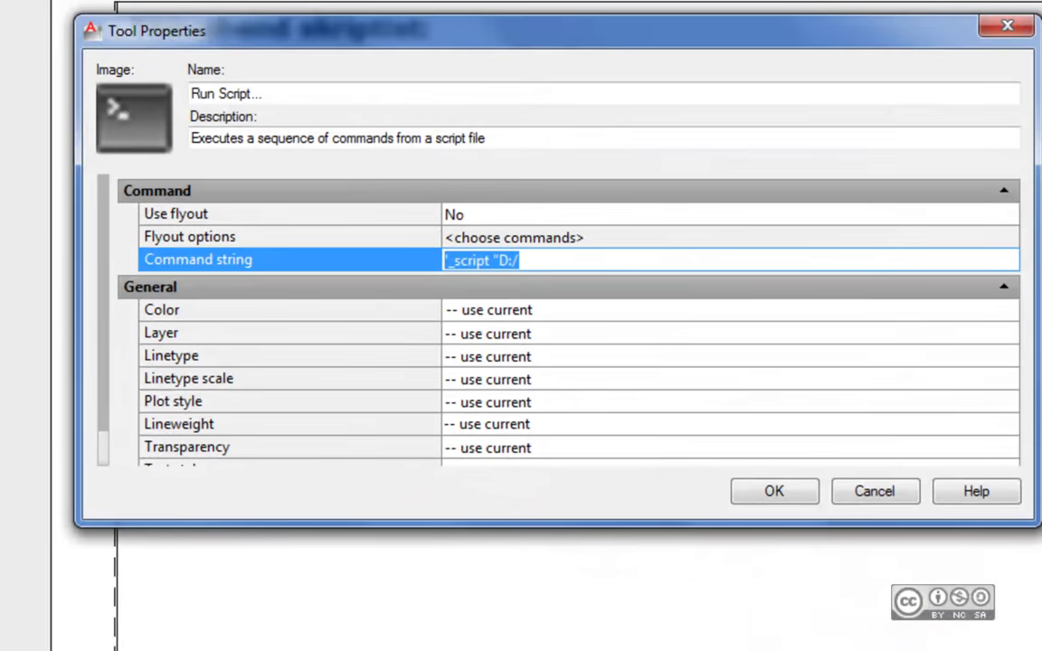
{"action": "type", "text": "uus_kiht.scr\""}
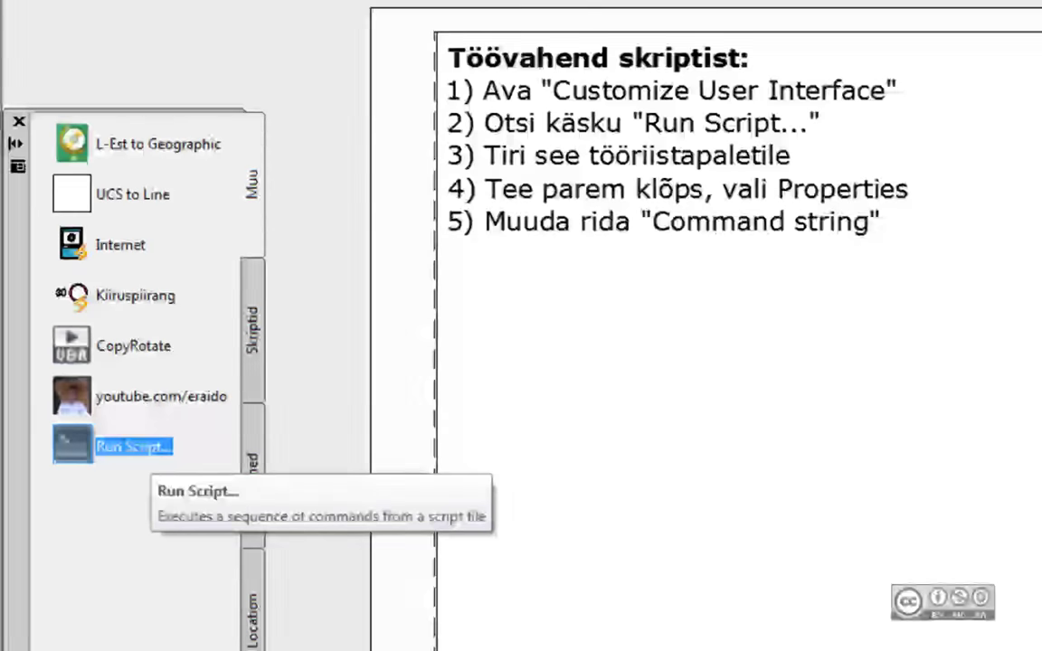
- Rename the Run Script palette tool to "Uus kiht"
{"action": "right_click", "coordinate": [106, 445]}
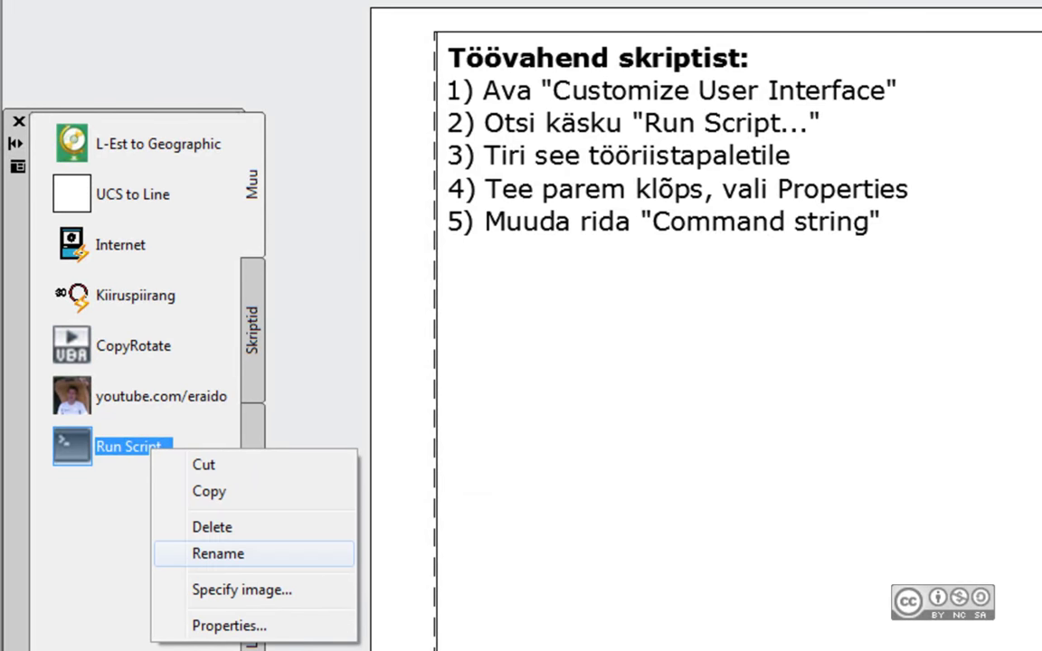
{"action": "left_click", "coordinate": [218, 554]}
{"action": "type", "text": "\"Uus kiht\""}
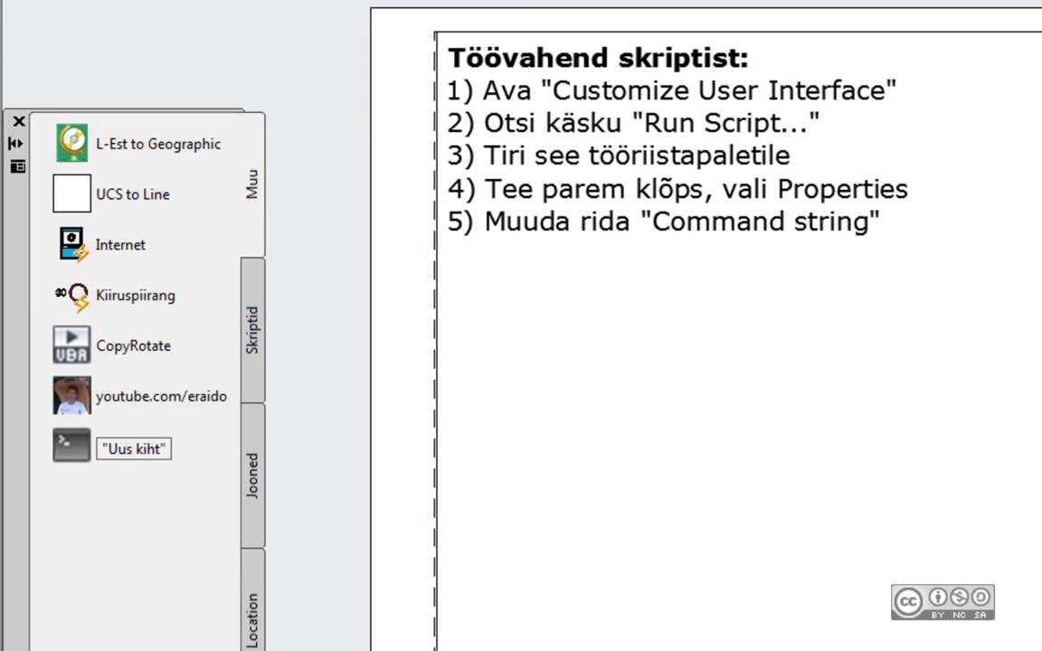
{"action": "key", "text": "Return"}
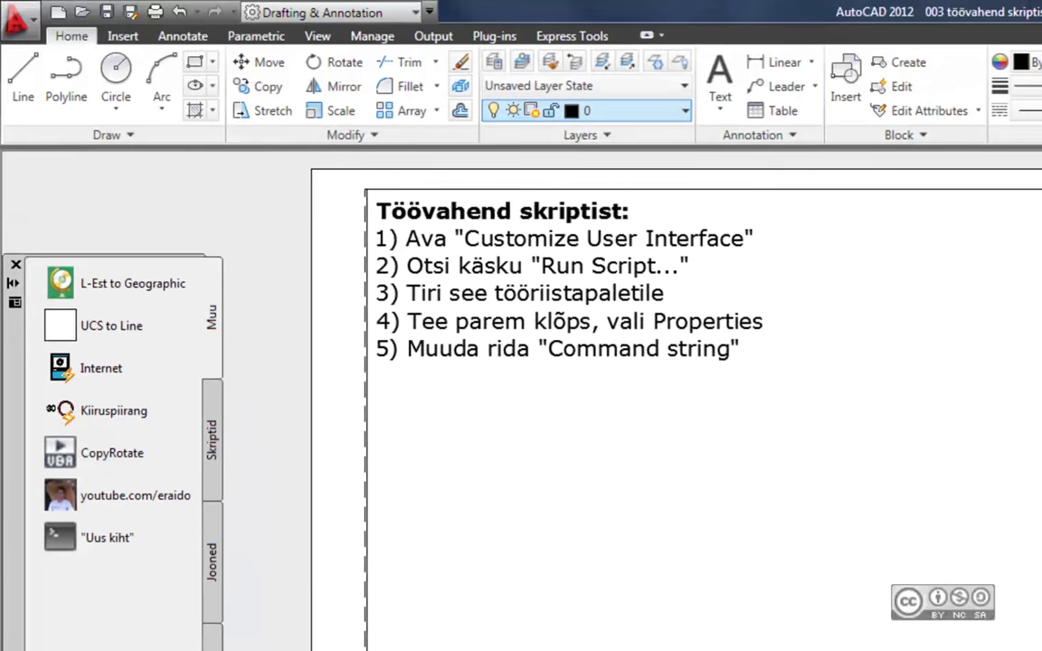
- Check the Layer dropdown before and after running the palette tool, confirming Uus kiht exists
{"action": "left_click", "coordinate": [633, 110]}
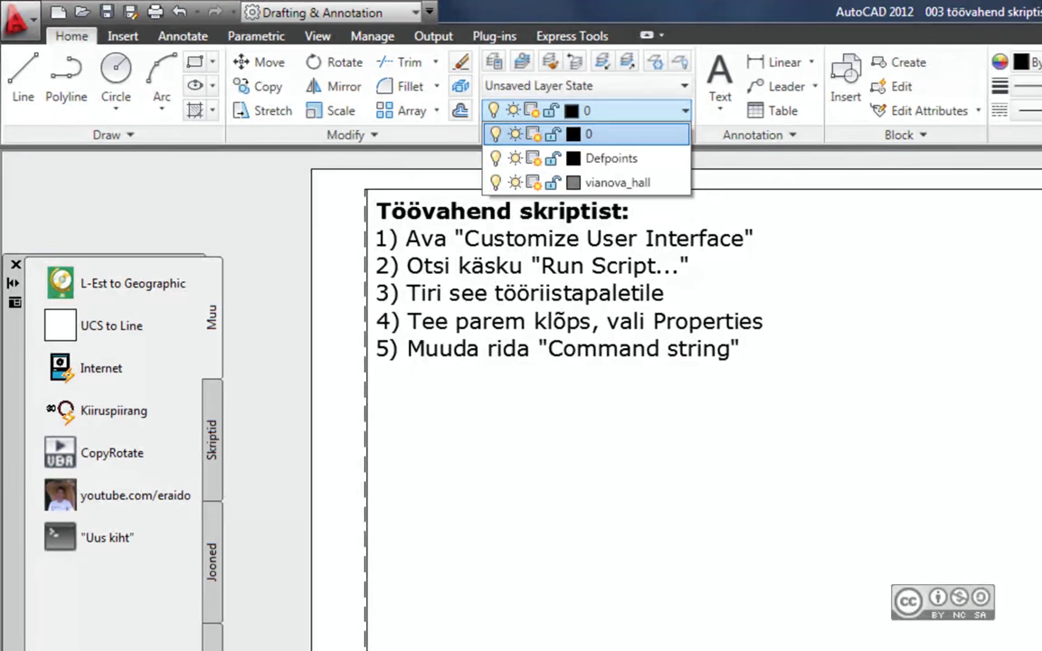
{"action": "left_click", "coordinate": [586, 134]}
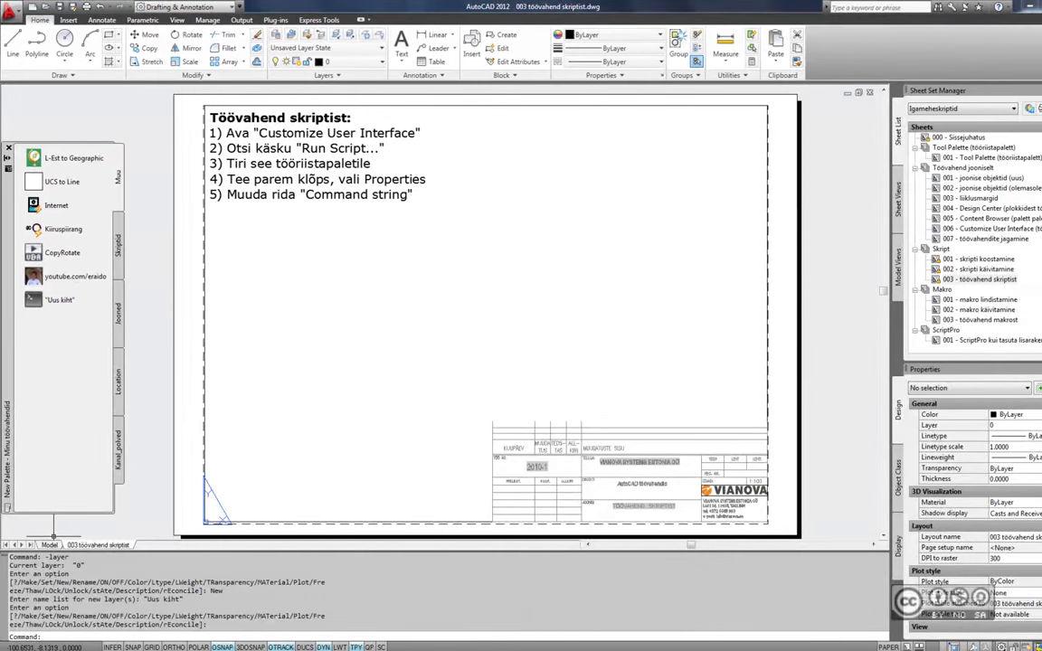
{"action": "left_click", "coordinate": [325, 61]}
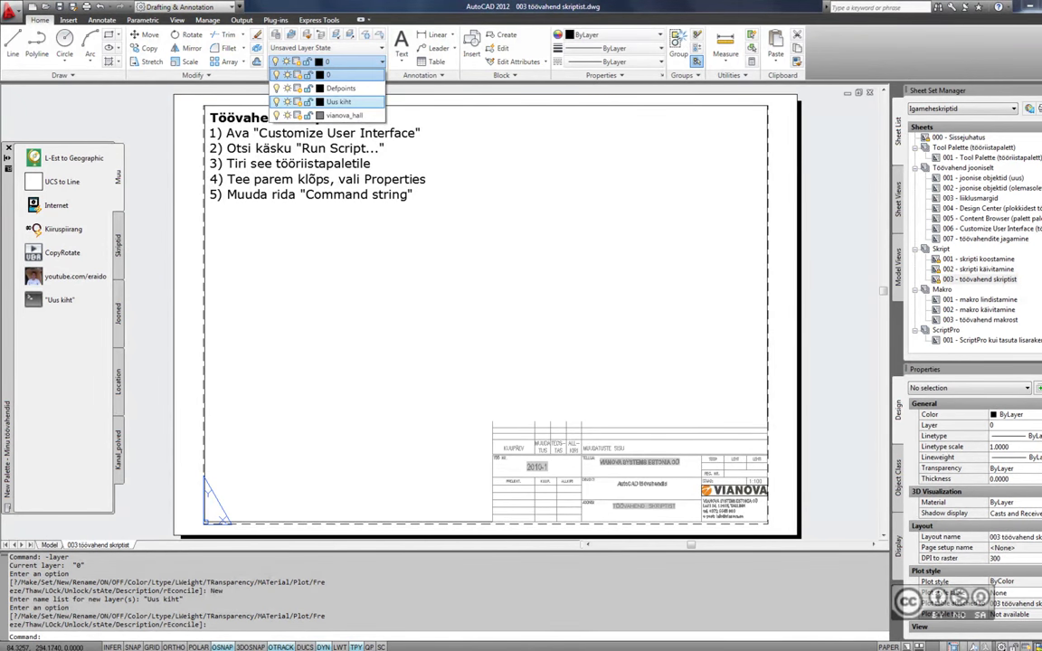
{"action": "left_click", "coordinate": [189, 269]}
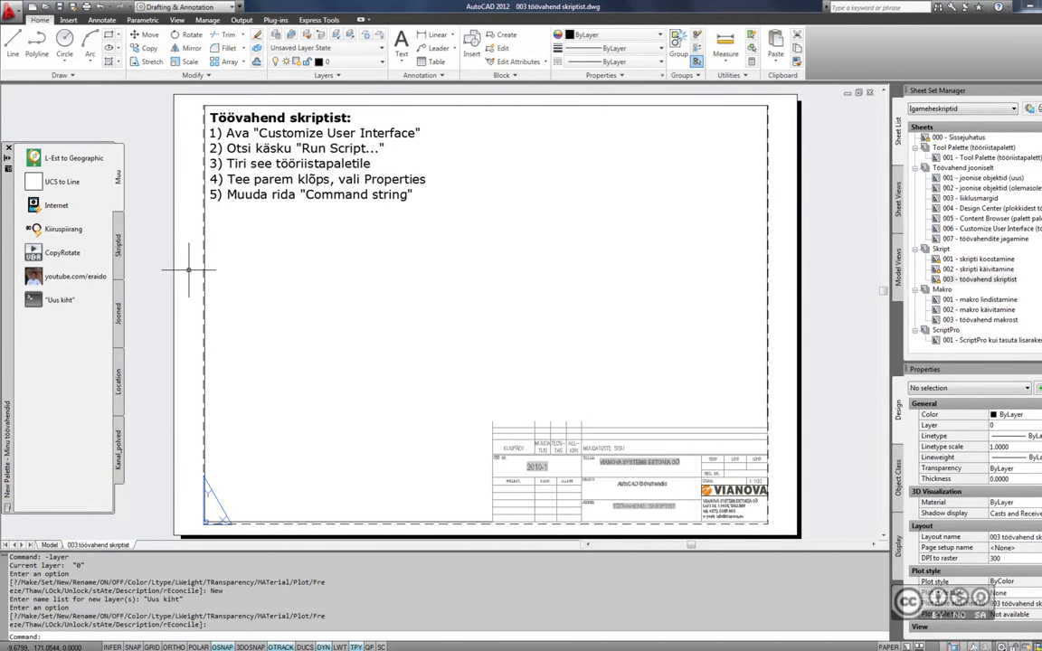
{"action": "left_click", "coordinate": [207, 19]}
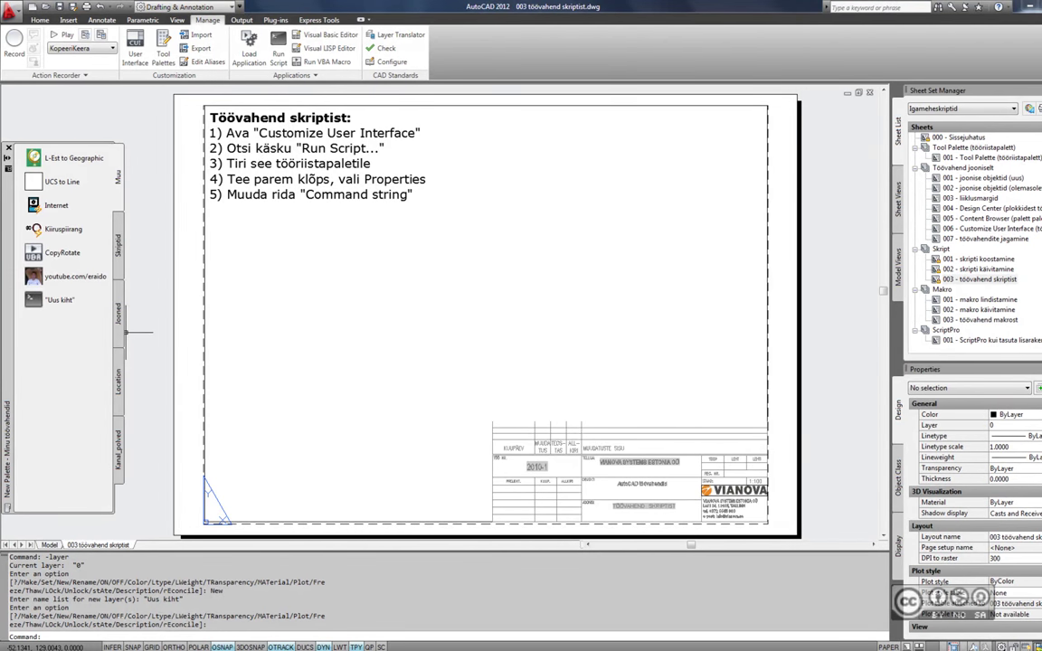
- Show the Skriptid palette tools and drop down the action macro list, keeping CopyRotate selected
{"action": "left_click", "coordinate": [118, 245]}
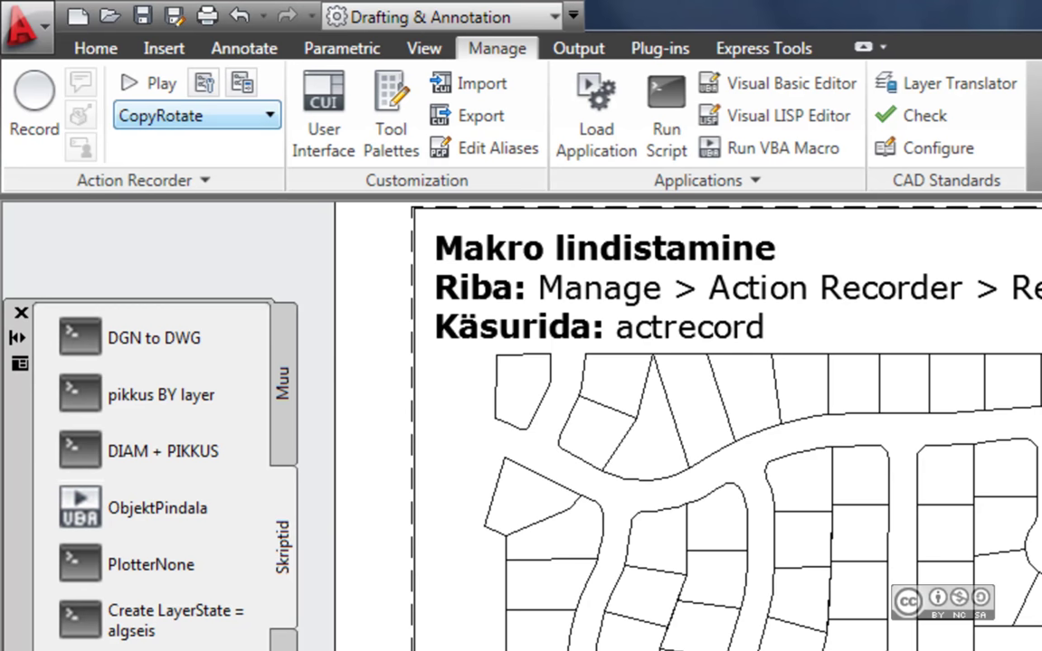
{"action": "left_click", "coordinate": [196, 115]}
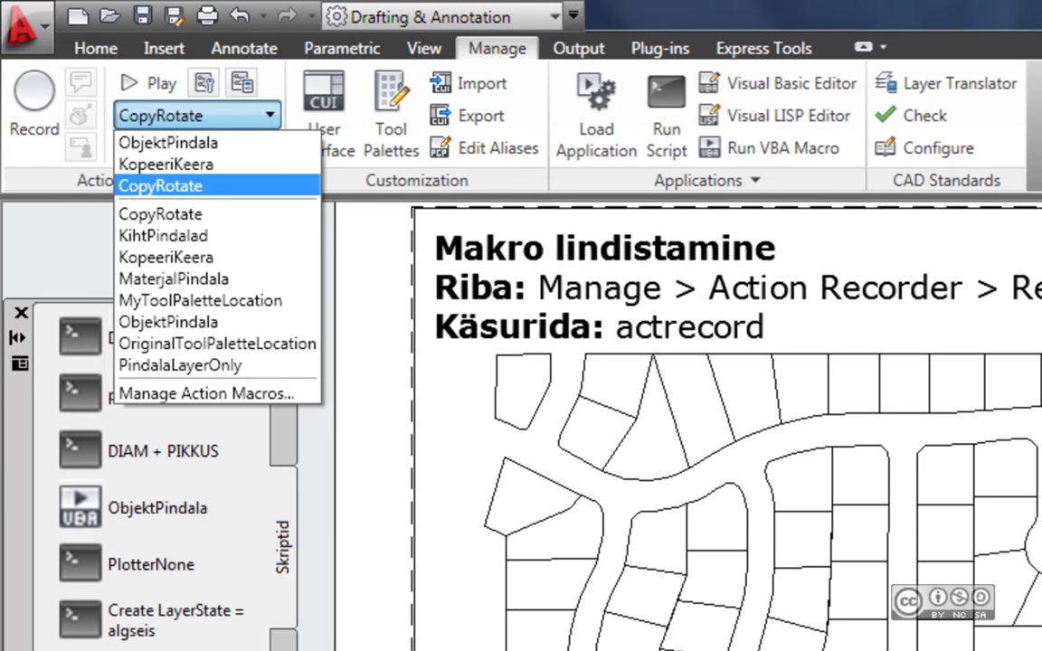
{"action": "key", "text": "Escape"}
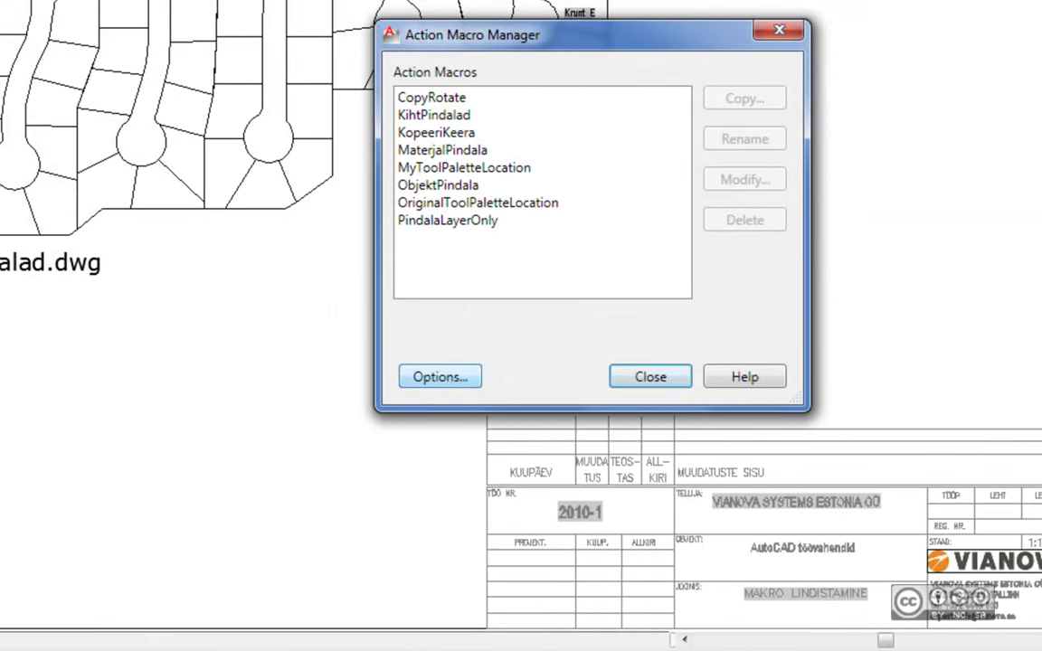
- In Options, expand Action Recorder Settings and read the Actions Recording File Location folder path
{"action": "left_click", "coordinate": [439, 376]}
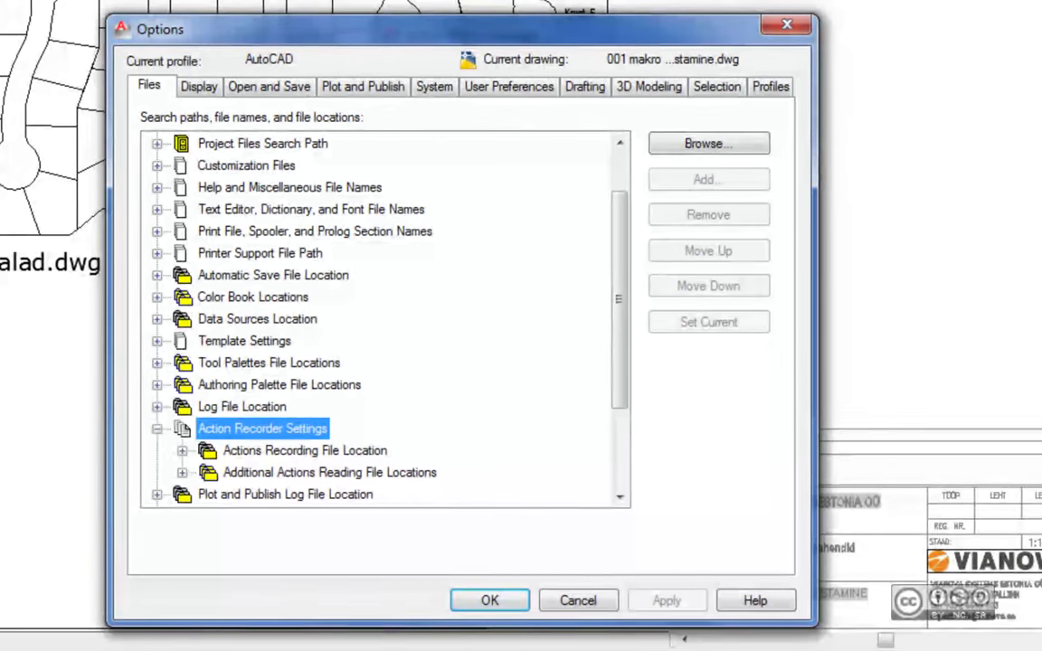
{"action": "double_click", "coordinate": [305, 451]}
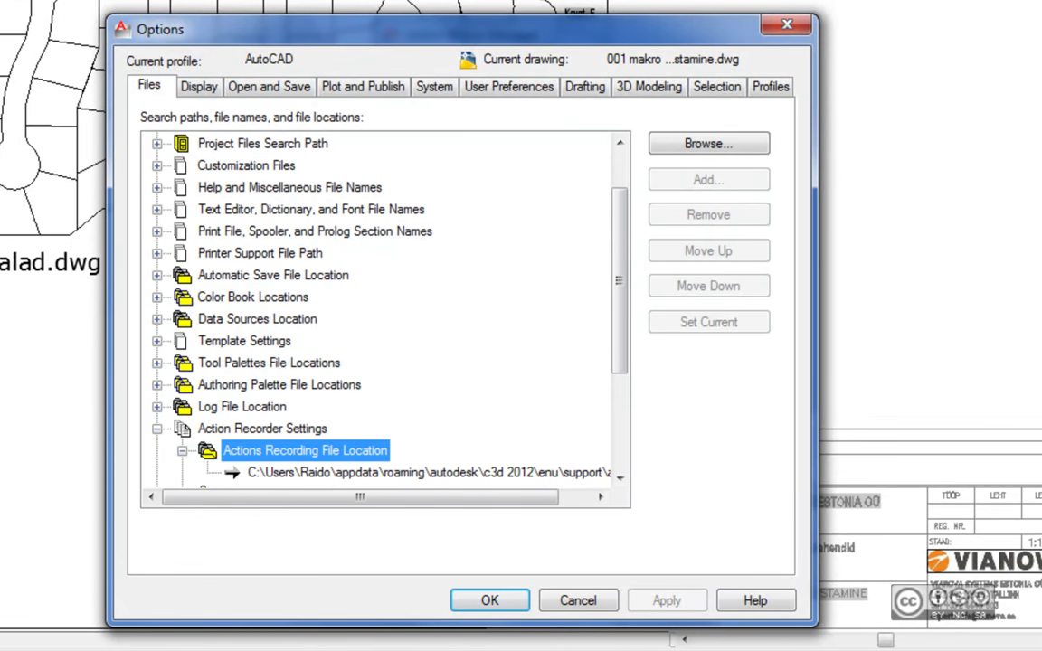
{"action": "left_click_drag", "start_coordinate": [618, 280], "coordinate": [619, 339]}
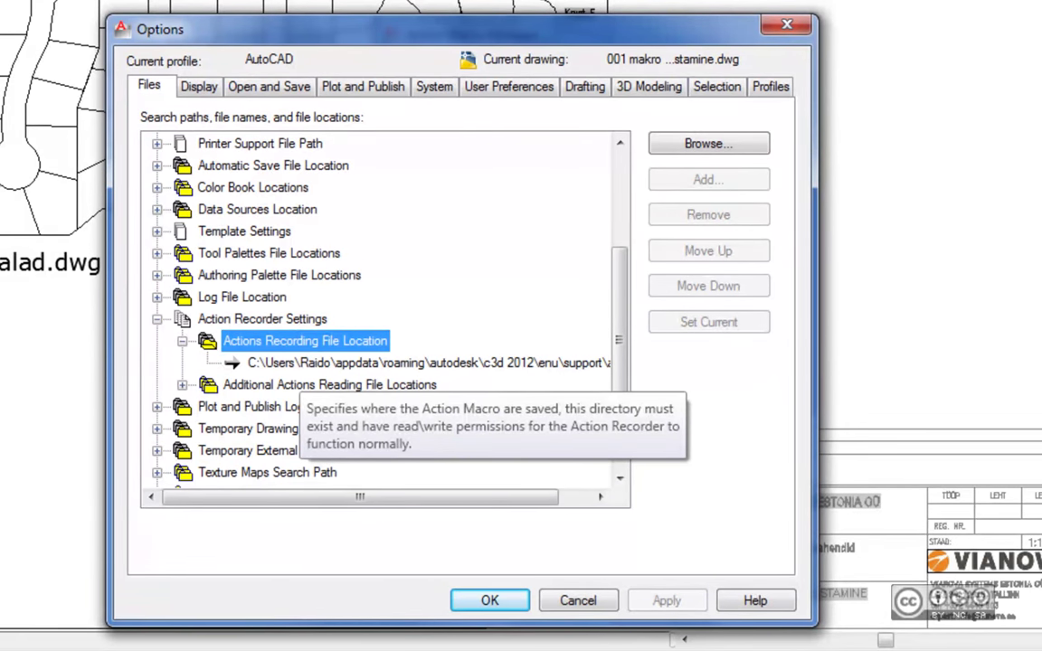
{"action": "left_click", "coordinate": [379, 361]}
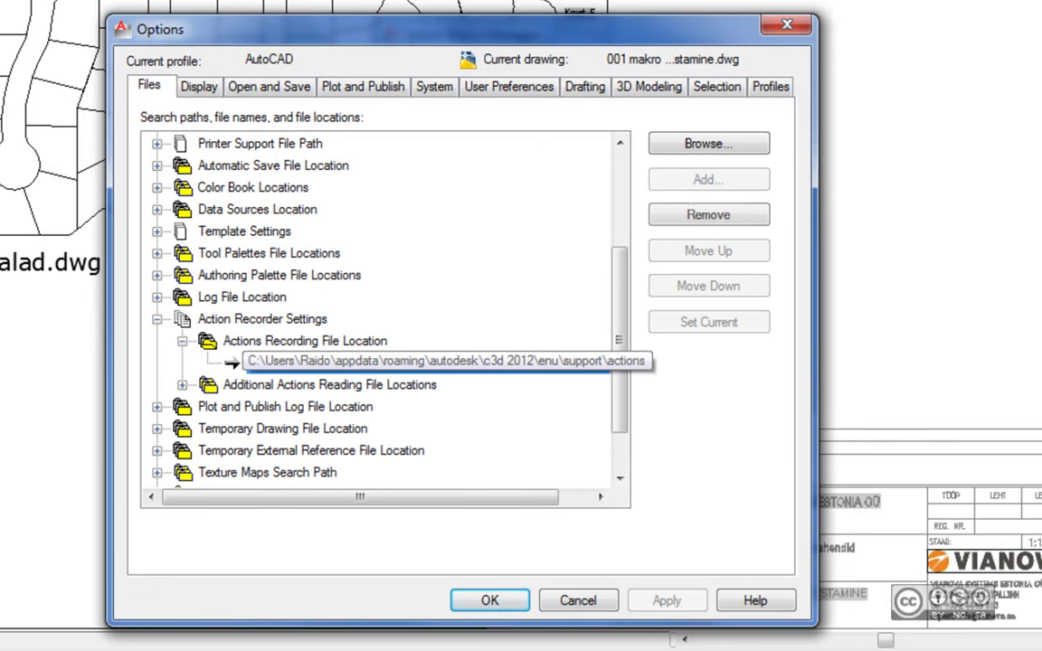
{"action": "left_click", "coordinate": [379, 361]}
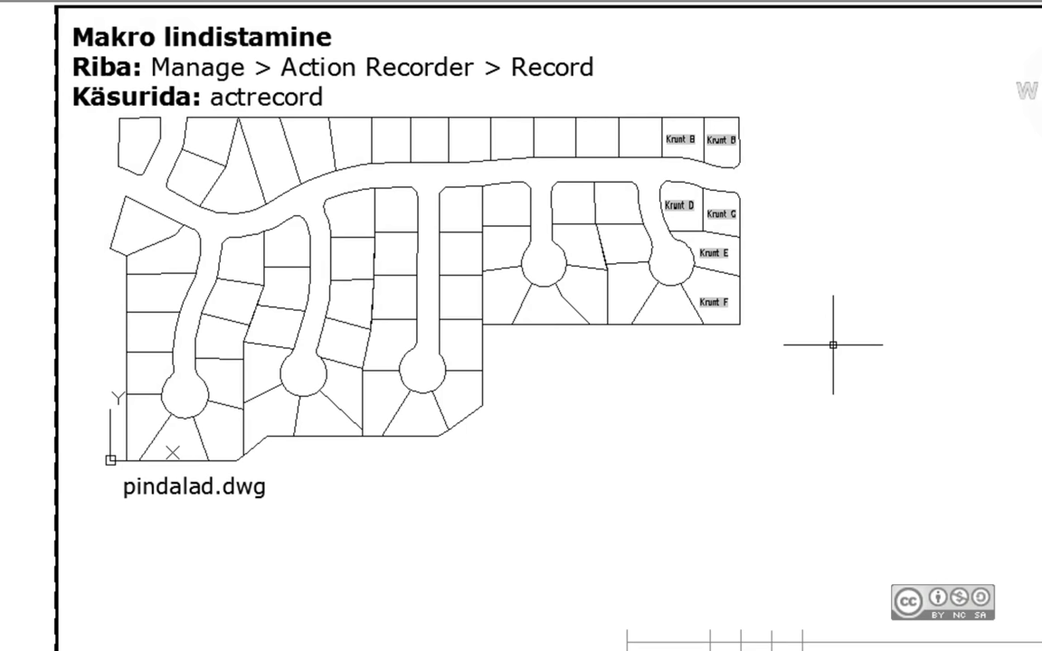
- Draw a small rectangle with REC to the right of the parcel plan
{"action": "type", "text": "rec"}
{"action": "key", "text": "Return"}
{"action": "left_click", "coordinate": [833, 345]}
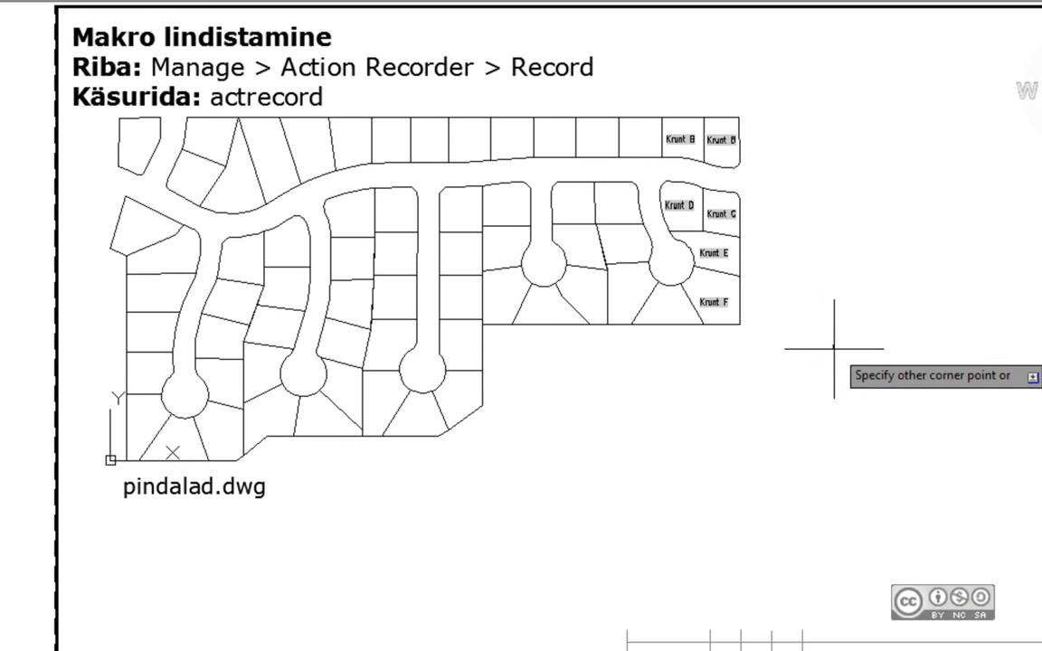
{"action": "left_click", "coordinate": [894, 384]}
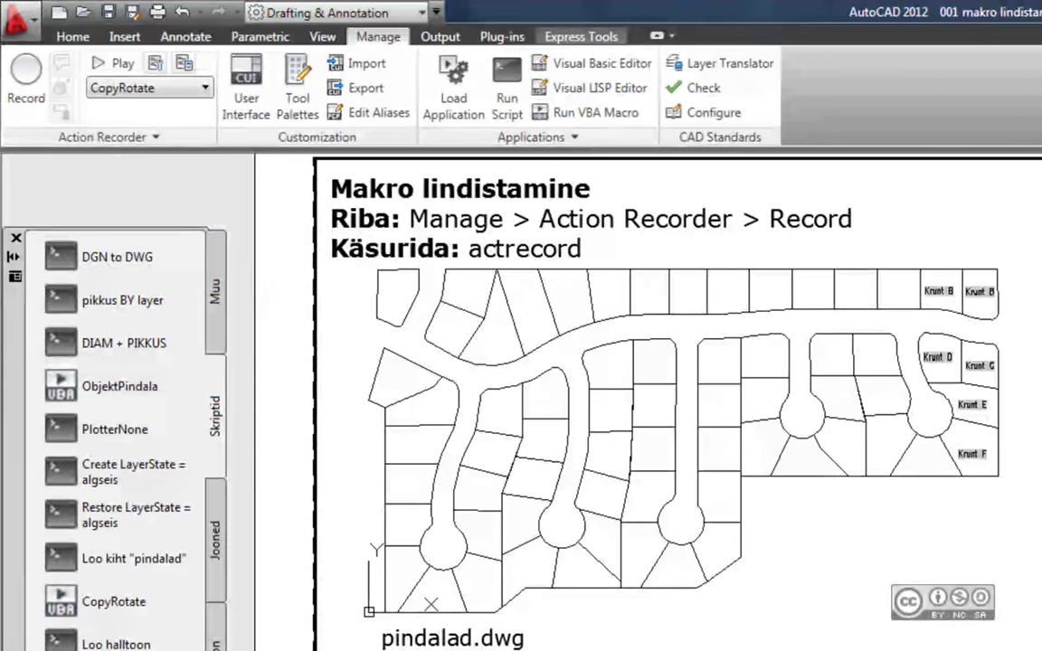
- Look at Express Tools' Move/Copy/Rotate, then expand the CopyRotate macro's stored steps
{"action": "left_click", "coordinate": [581, 37]}
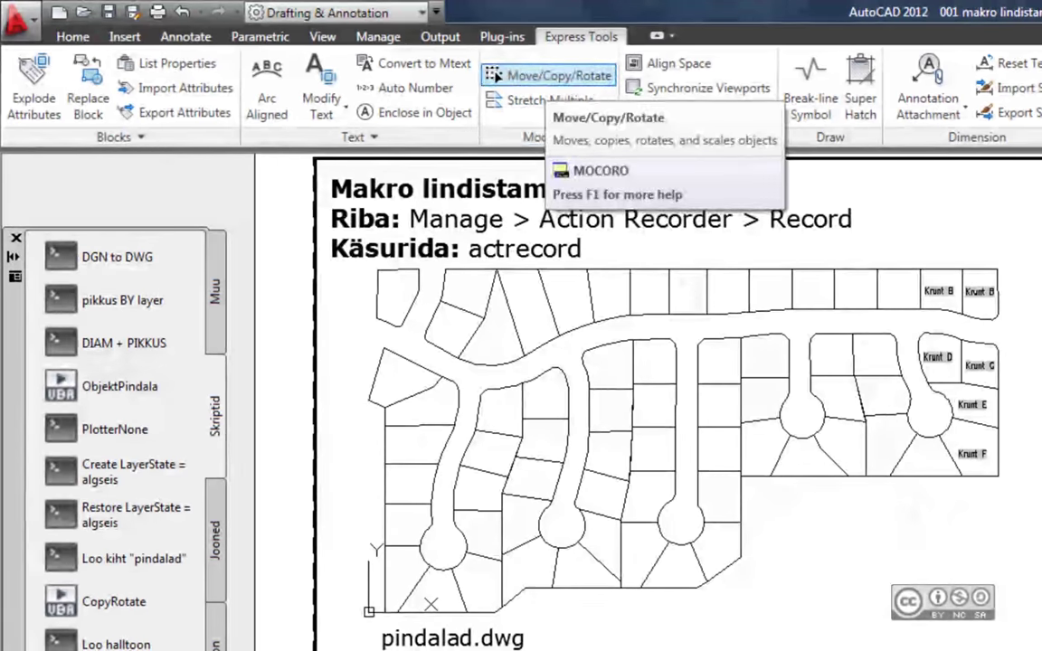
{"action": "left_click", "coordinate": [497, 76]}
{"action": "left_click", "coordinate": [377, 36]}
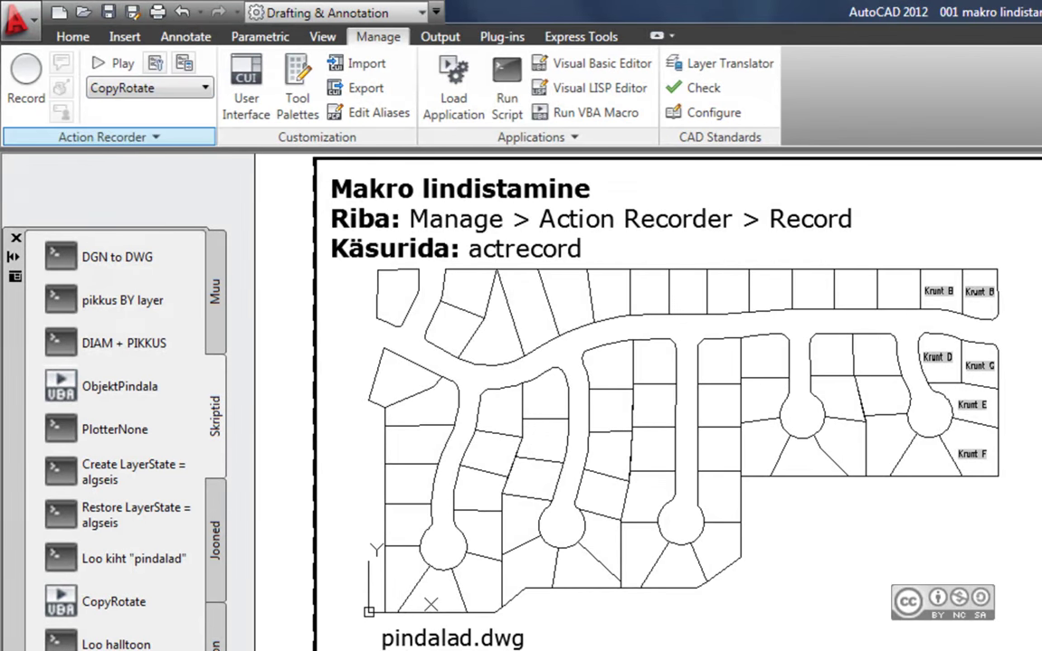
{"action": "left_click", "coordinate": [108, 137]}
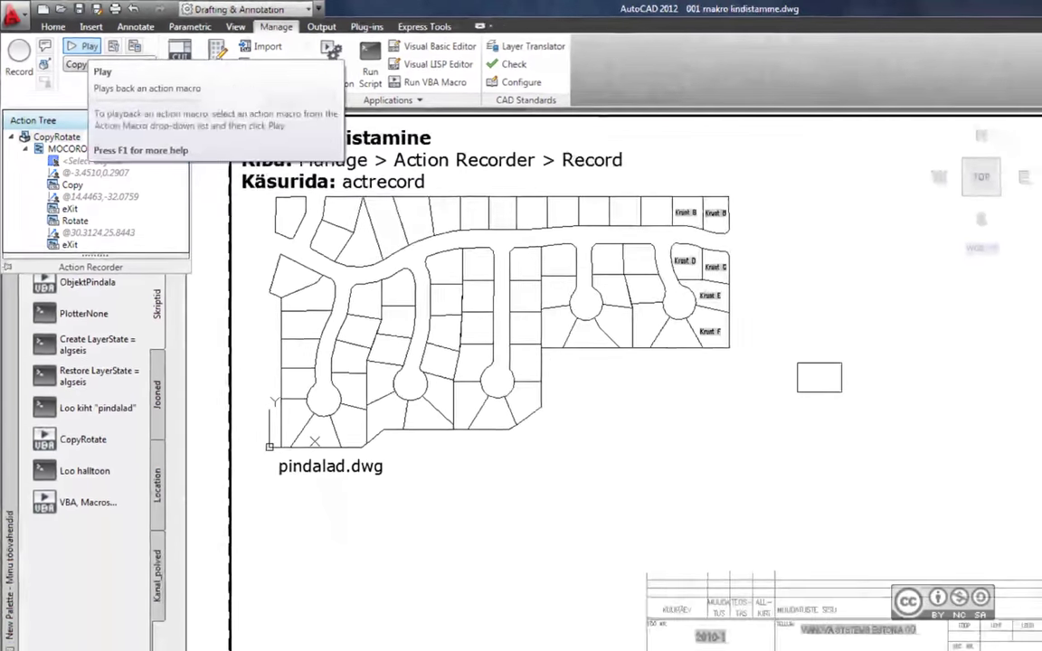
- Play CopyRotate on the rectangle, placing a rotated copy below and right of its corner
{"action": "left_click", "coordinate": [82, 45]}
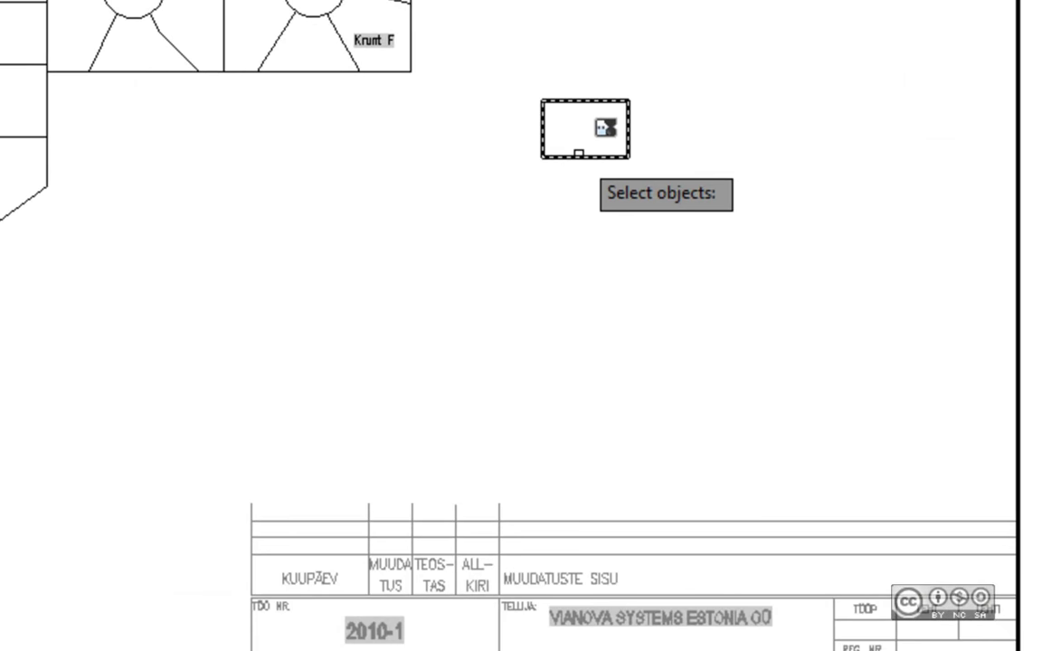
{"action": "left_click", "coordinate": [576, 161]}
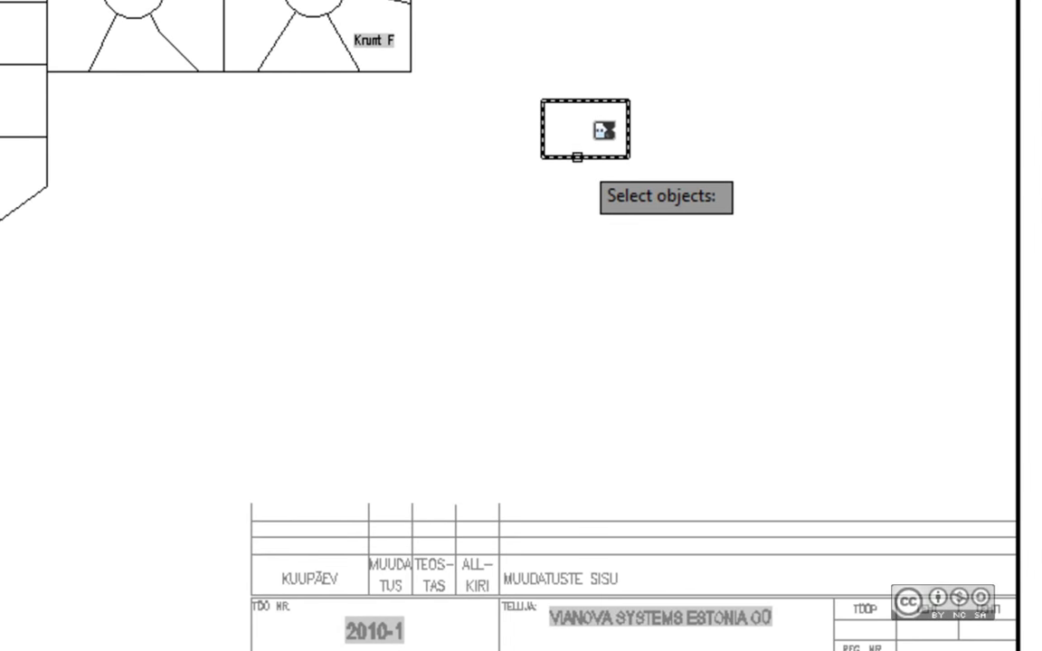
{"action": "key", "text": "Return"}
{"action": "left_click", "coordinate": [554, 162]}
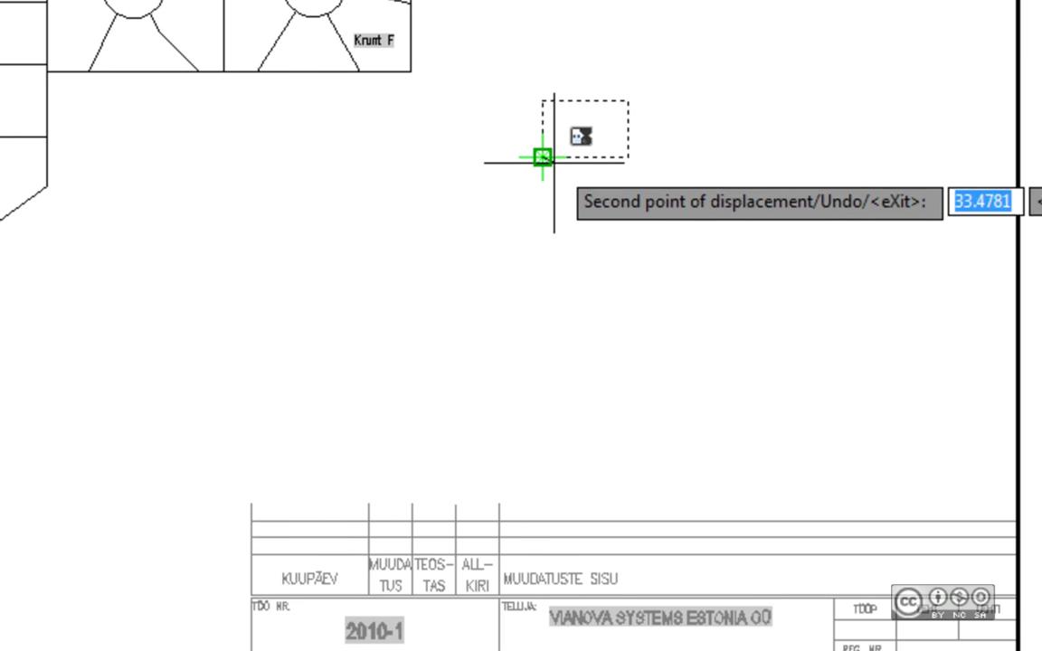
{"action": "left_click", "coordinate": [672, 218]}
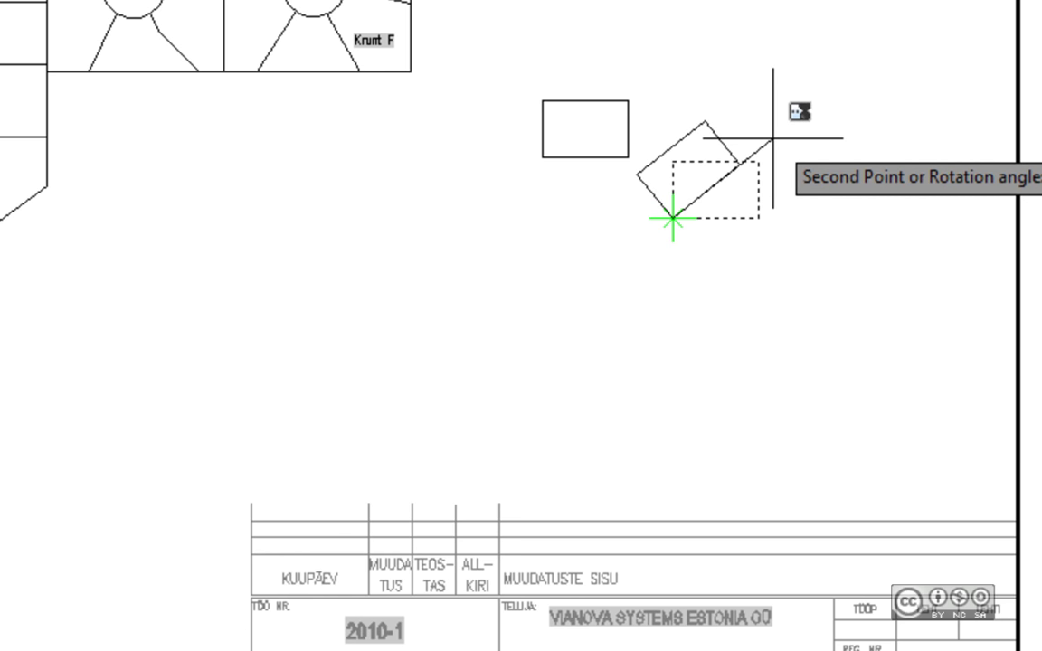
{"action": "left_click", "coordinate": [772, 139]}
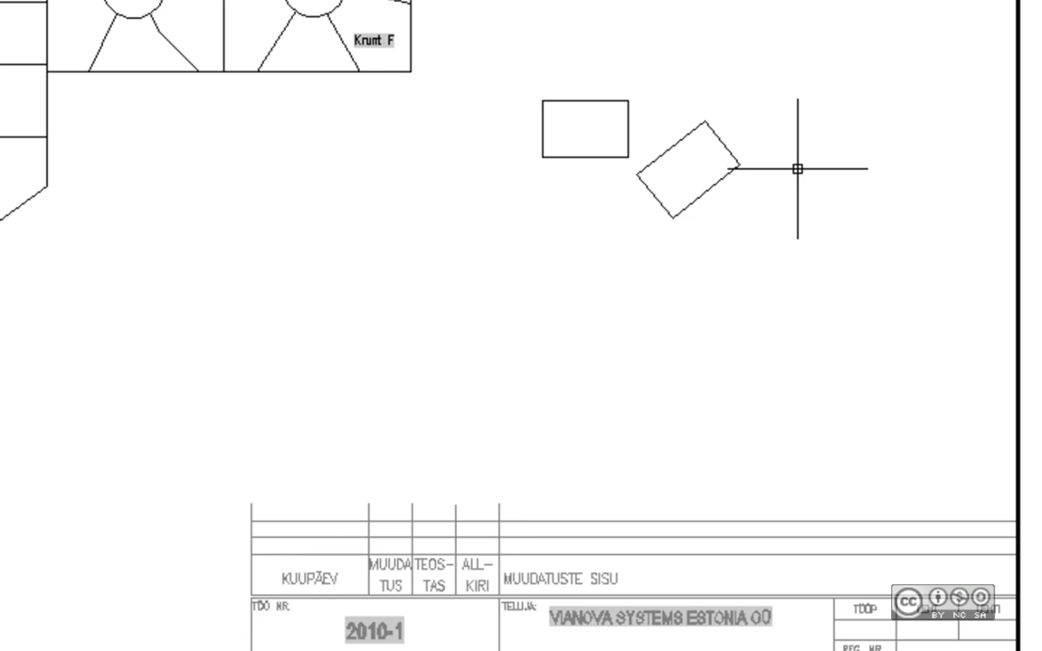
- Select the rotated copy and delete it
{"action": "left_click", "coordinate": [772, 267]}
{"action": "left_click", "coordinate": [707, 133]}
{"action": "key", "text": "Delete"}
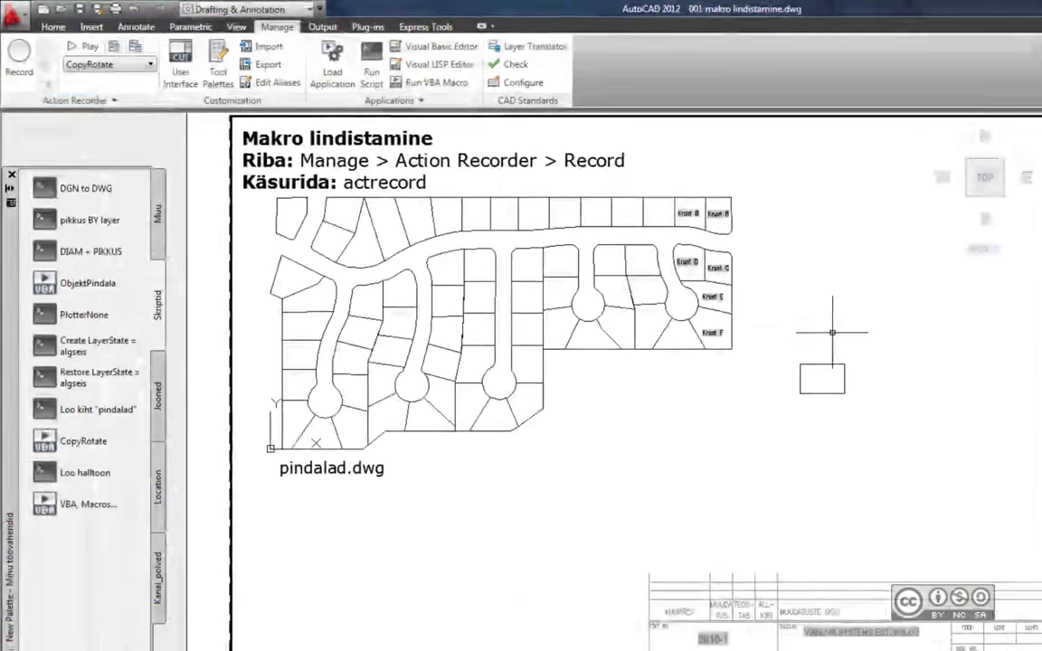
- Start recording a new action macro, ActMacro001
{"action": "left_click", "coordinate": [19, 56]}
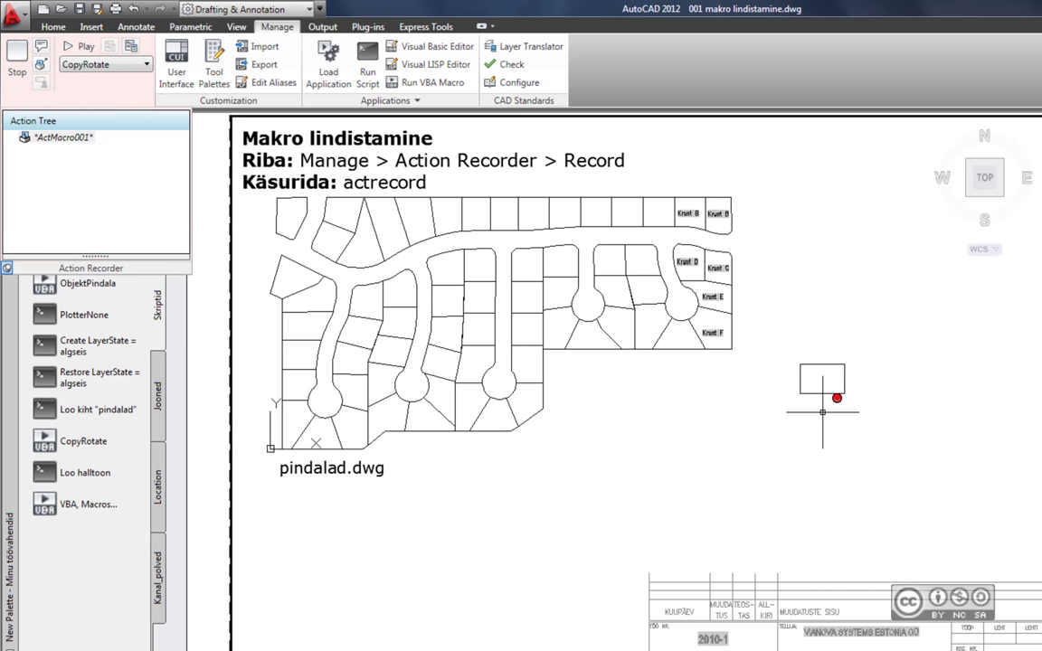
- Record a COPY of the rectangle from its corner to a point down and right
{"action": "type", "text": "COPY"}
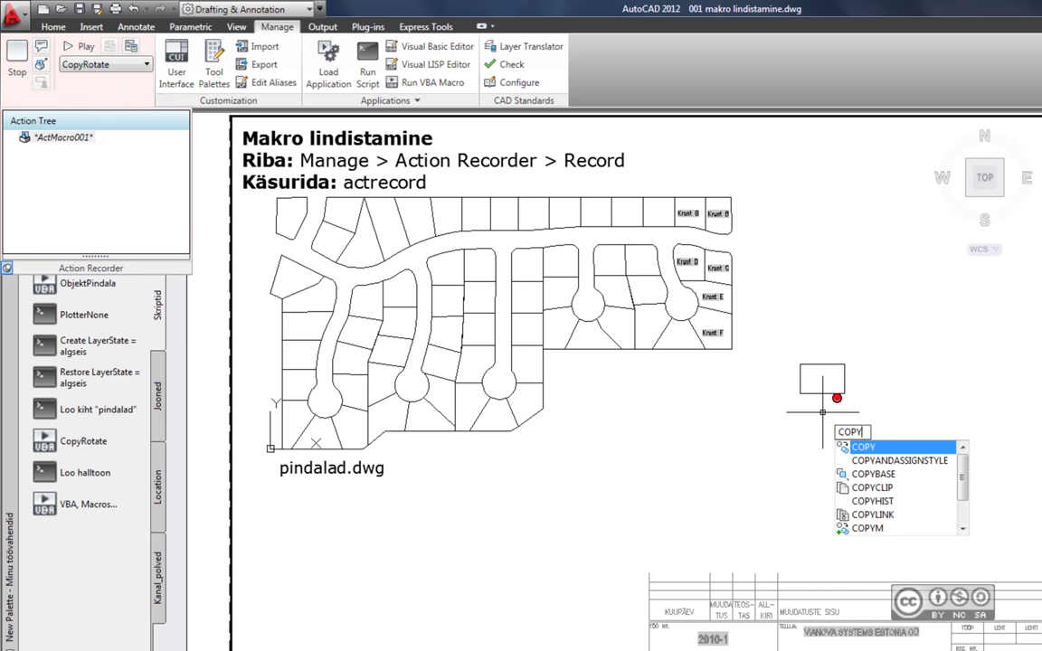
{"action": "key", "text": "Return"}
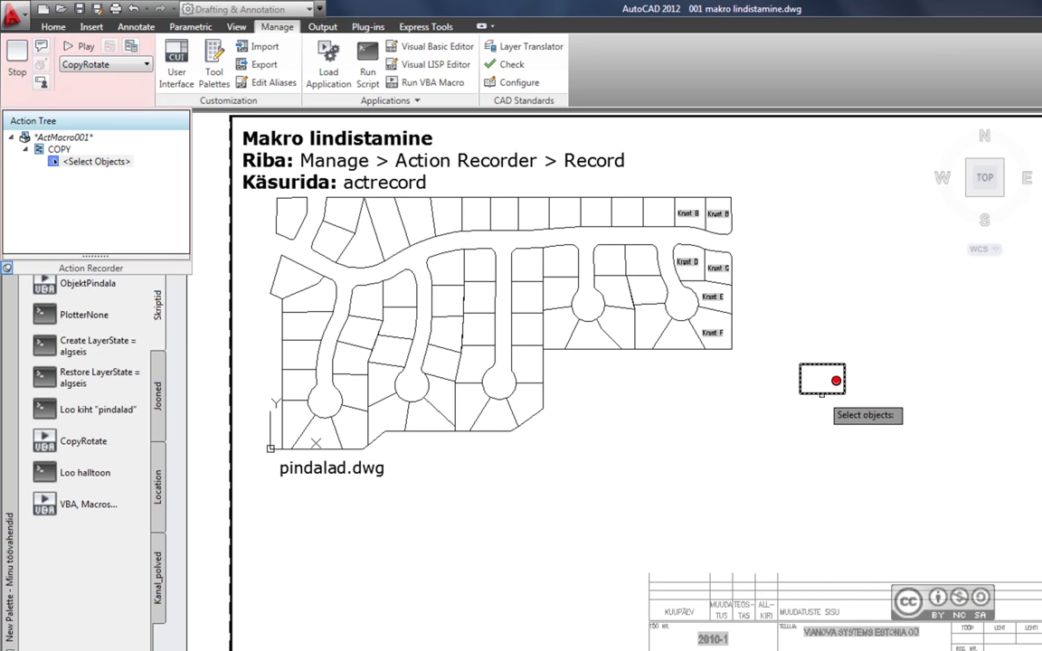
{"action": "left_click", "coordinate": [821, 391]}
{"action": "key", "text": "Return"}
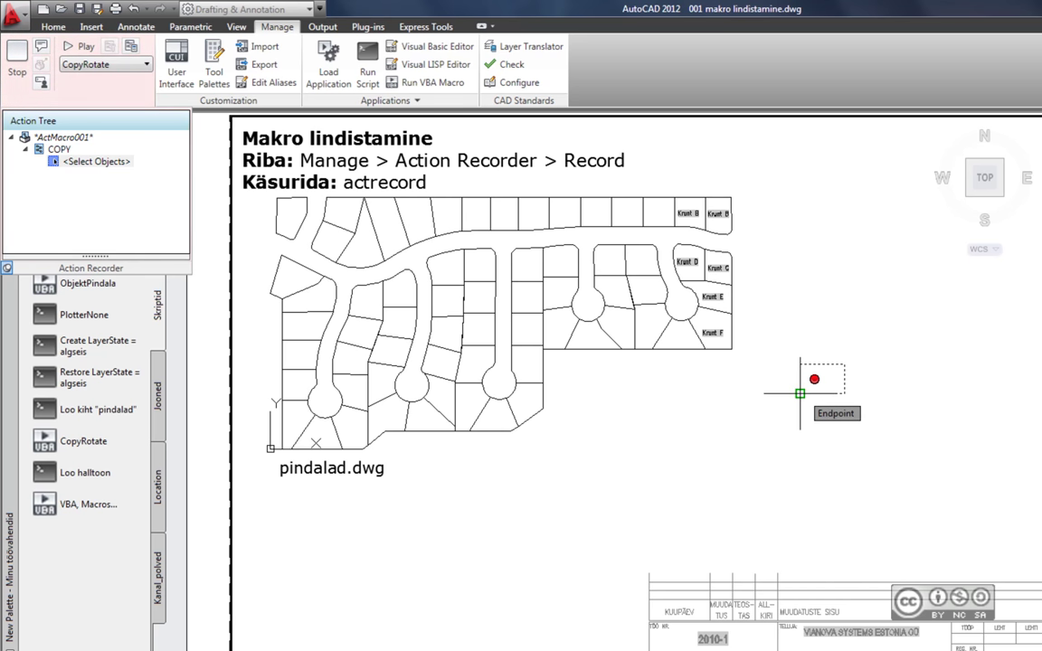
{"action": "left_click", "coordinate": [800, 393]}
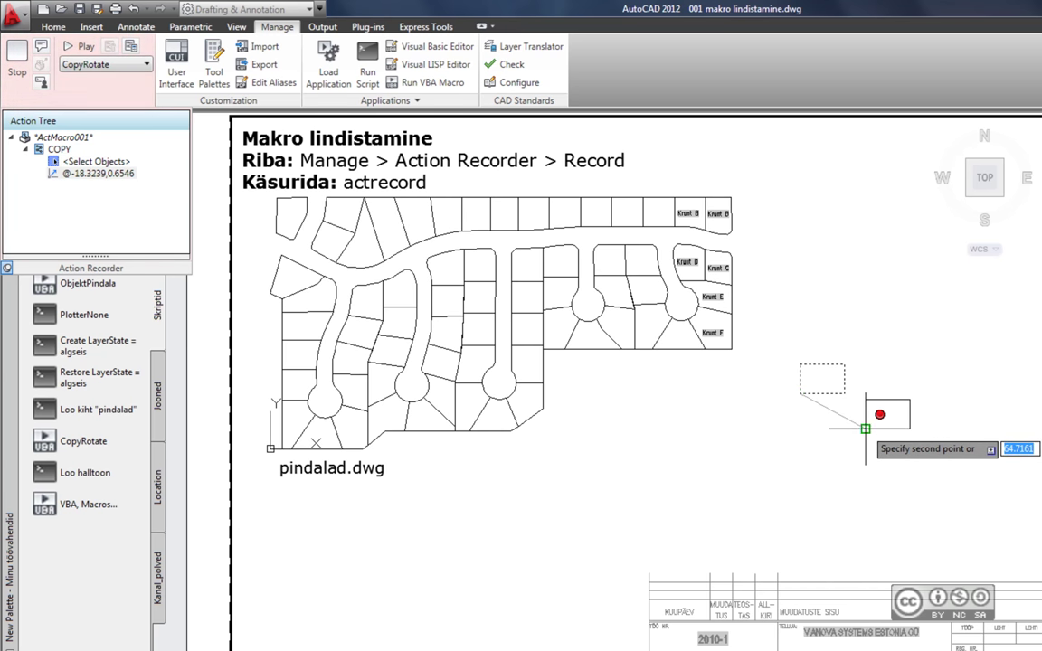
{"action": "left_click", "coordinate": [865, 429]}
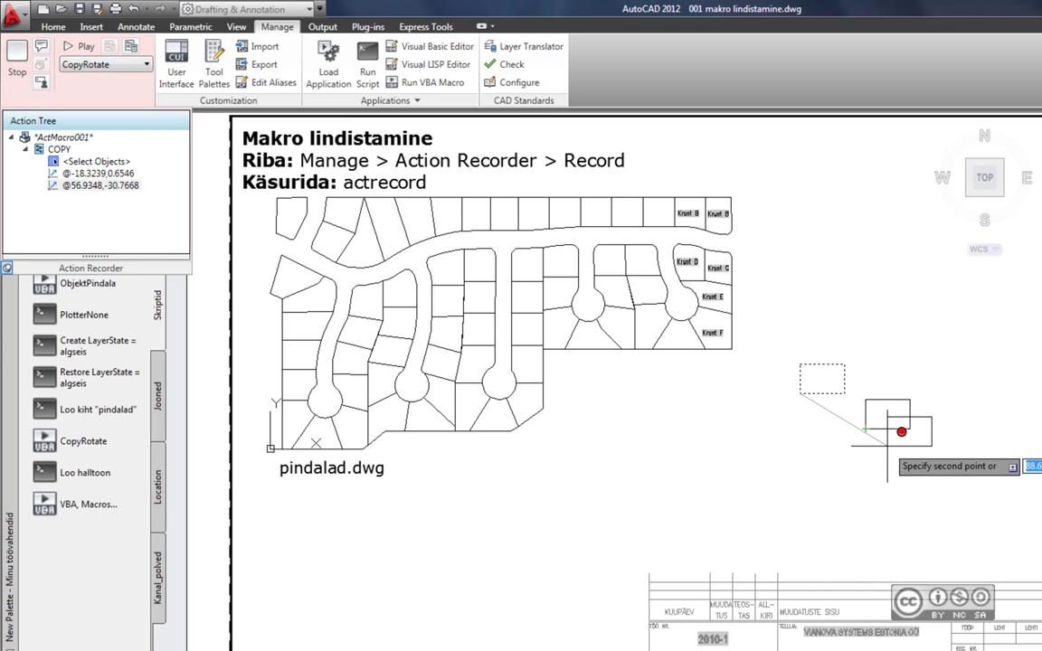
{"action": "key", "text": "Return"}
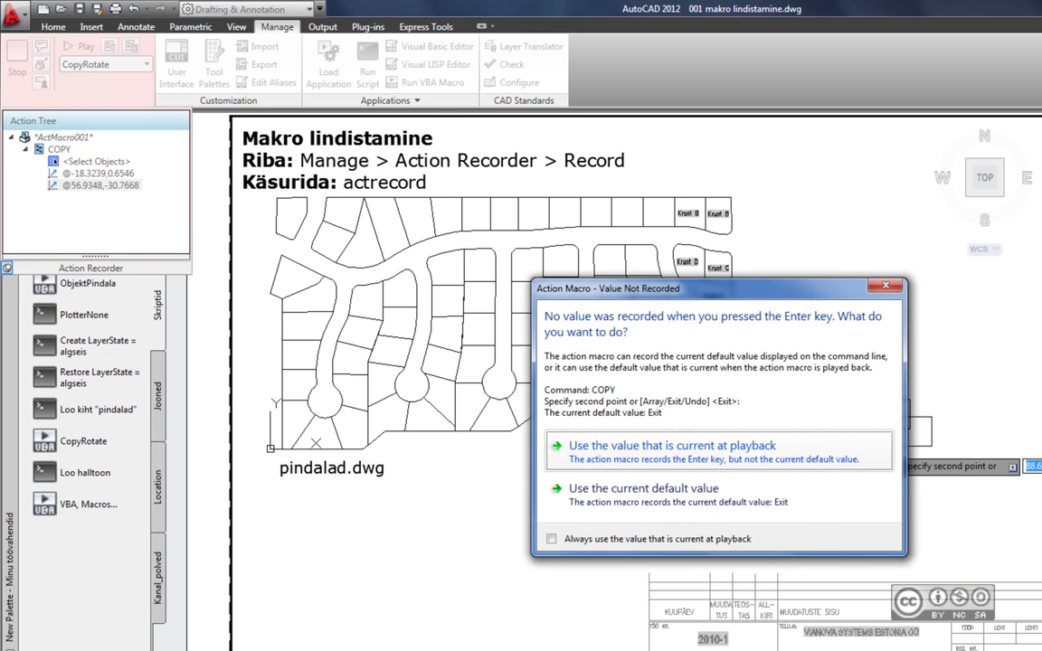
- Choose to use the current default value so the macro records Exit
{"action": "left_click", "coordinate": [644, 489]}
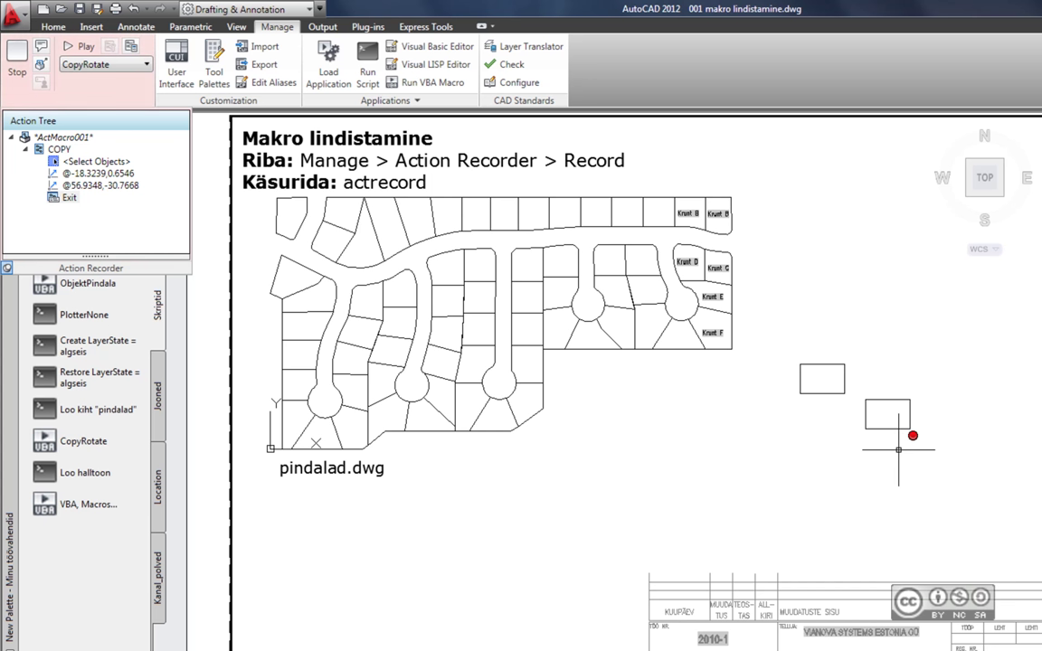
- Record rotating the last-created rectangle 50 degrees about its corner endpoint
{"action": "type", "text": "ROTATE"}
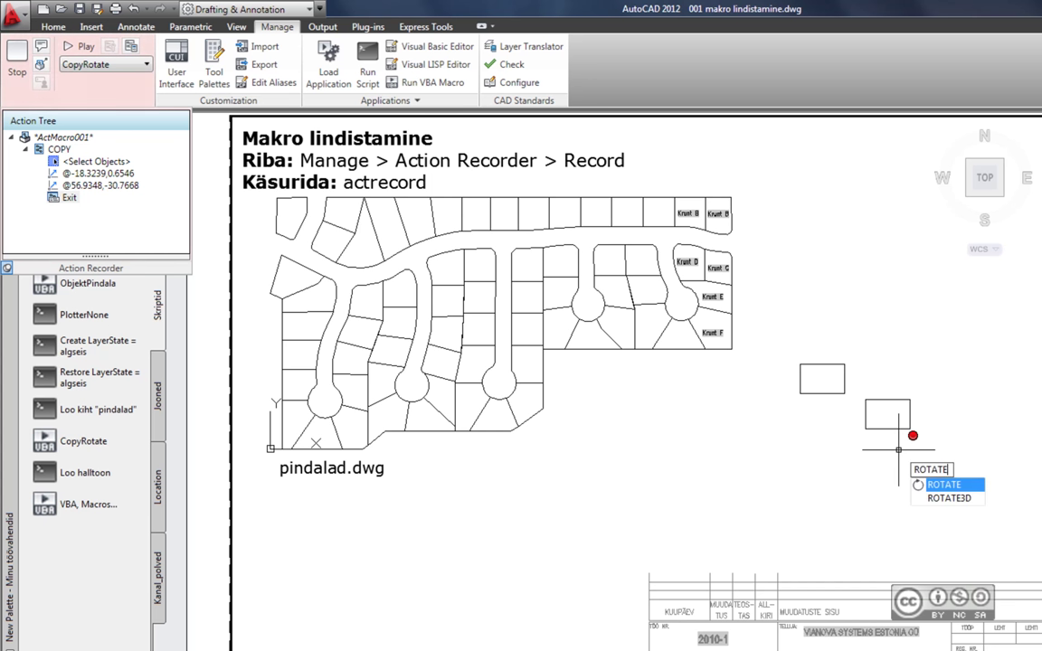
{"action": "key", "text": "Return"}
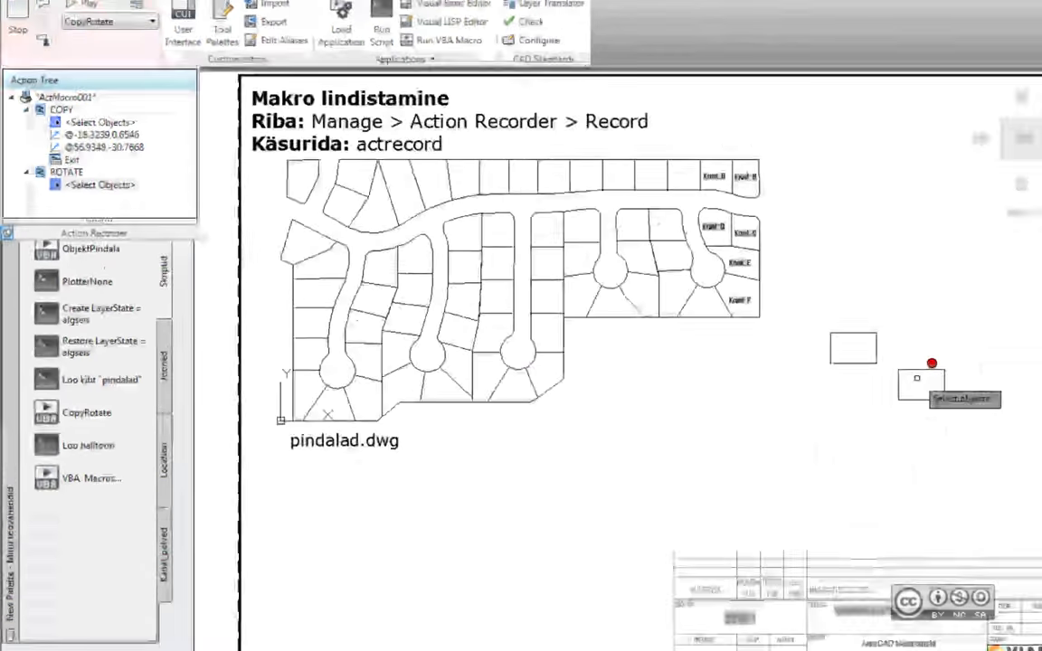
{"action": "type", "text": "last"}
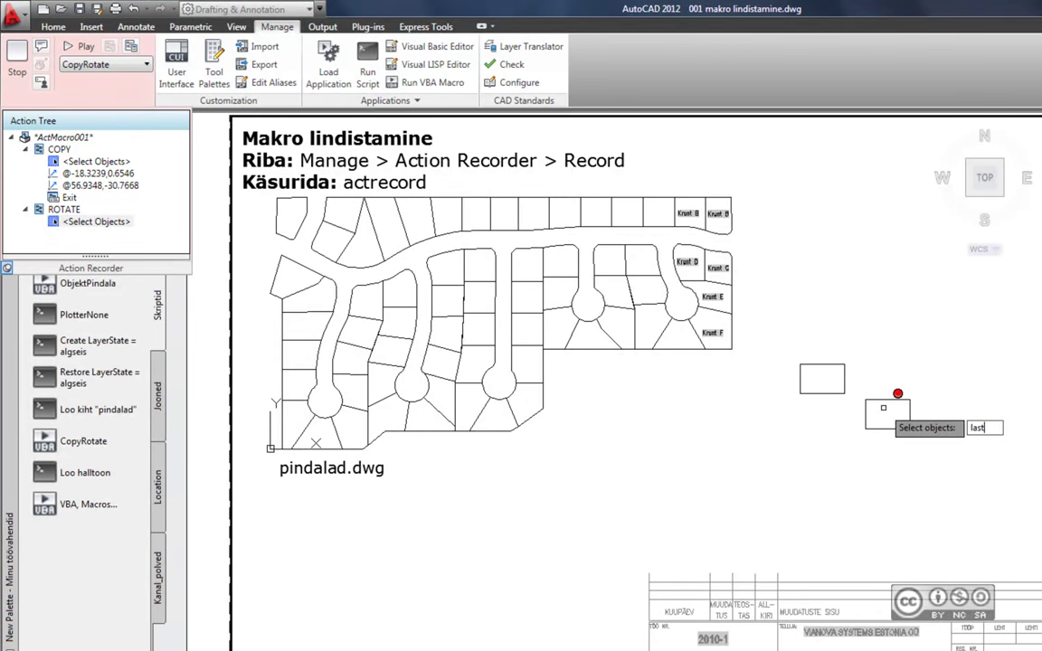
{"action": "key", "text": "Return"}
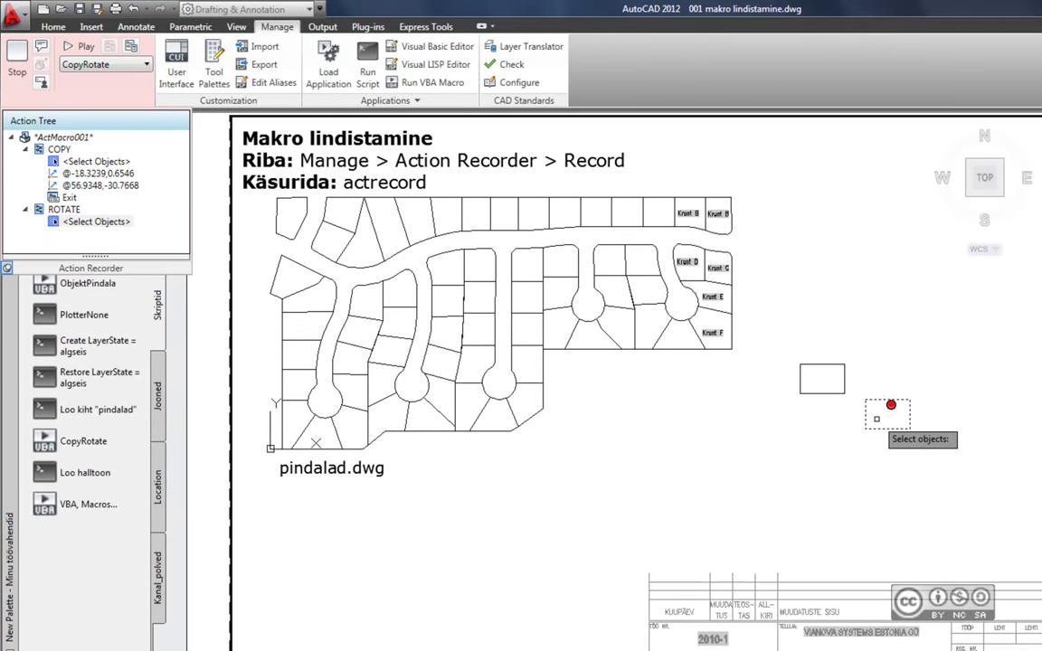
{"action": "key", "text": "Return"}
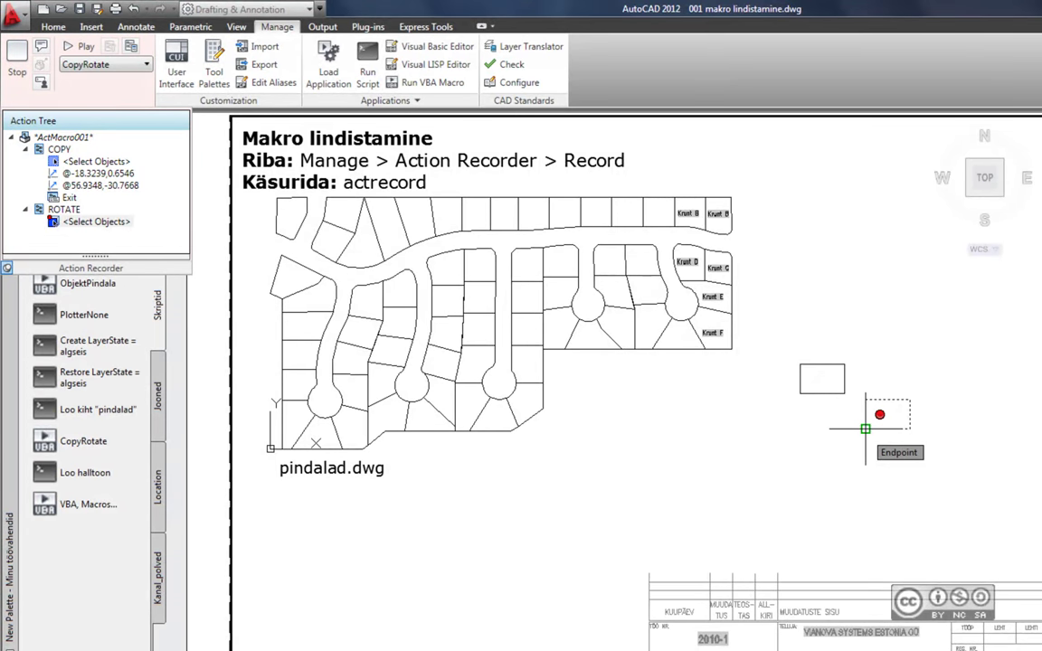
{"action": "left_click", "coordinate": [865, 428]}
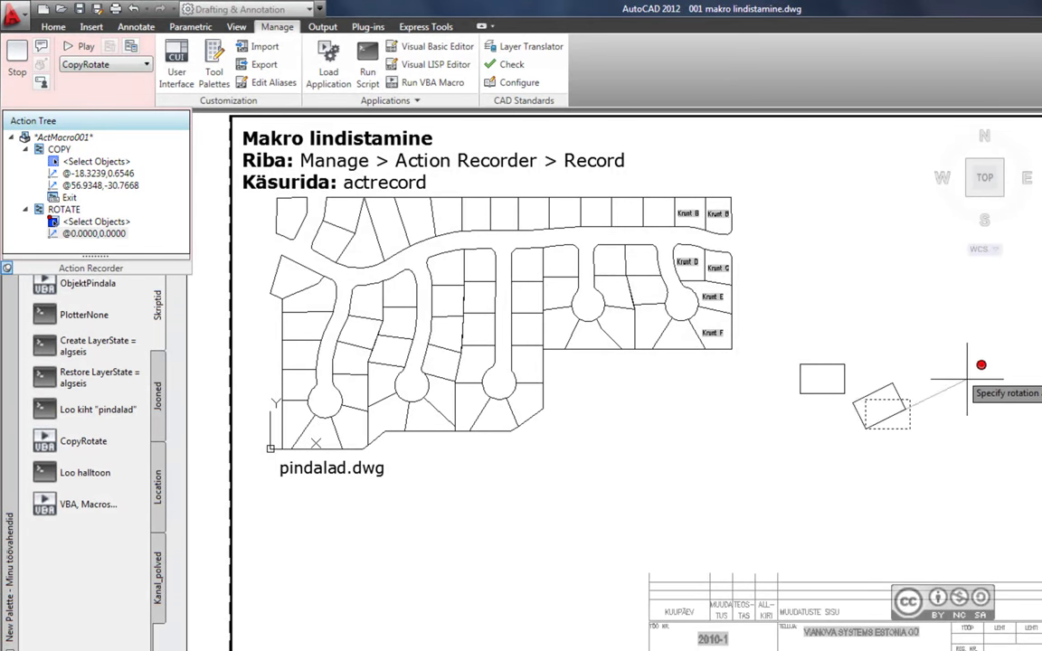
{"action": "type", "text": "50"}
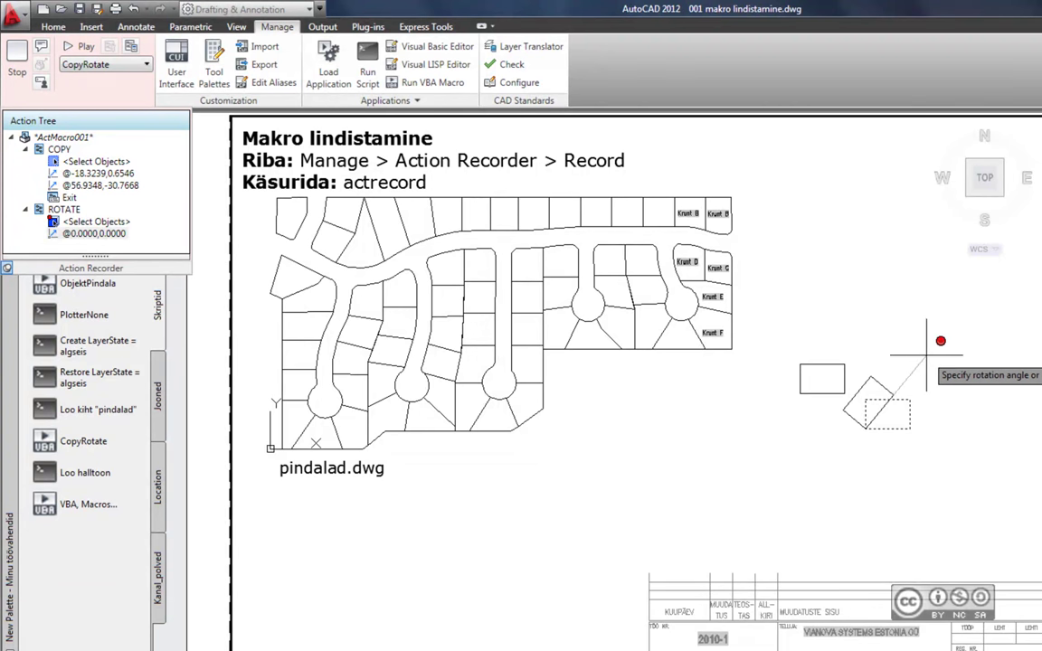
{"action": "key", "text": "Return"}
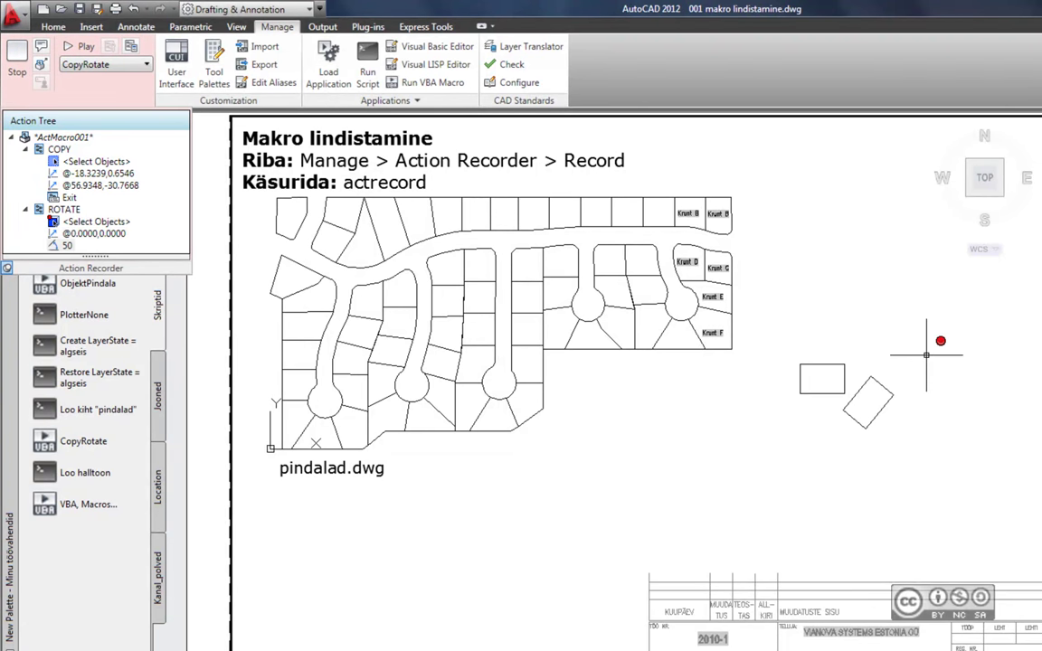
{"action": "middle_click", "coordinate": [924, 363]}
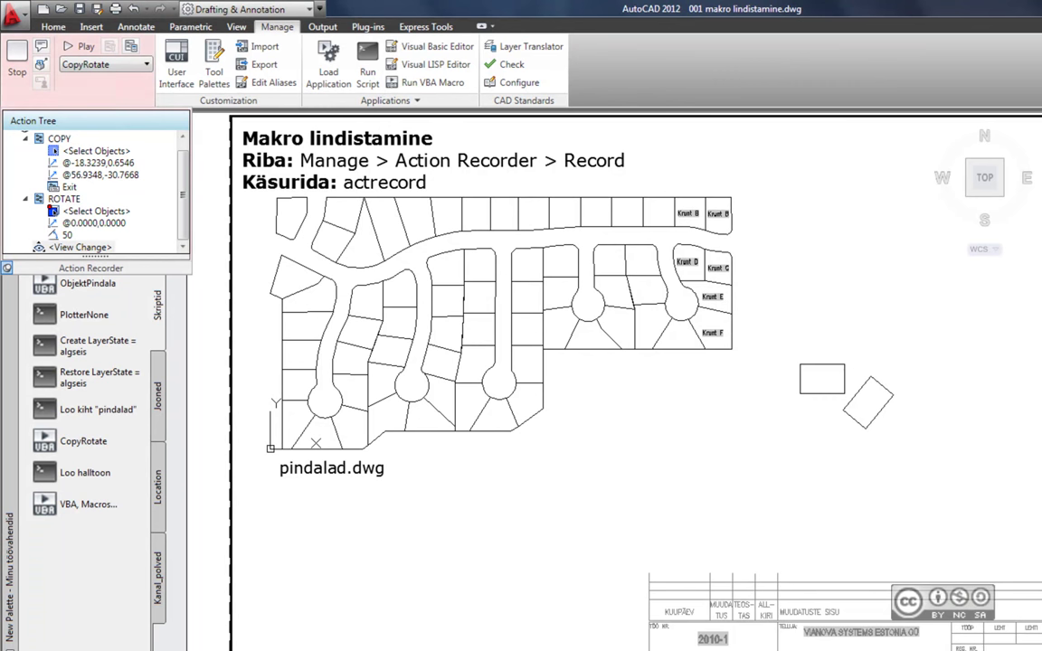
{"action": "scroll", "coordinate": [95, 190], "scroll_direction": "up", "scroll_amount": 2}
{"action": "scroll", "coordinate": [95, 190], "scroll_direction": "down", "scroll_amount": 2}
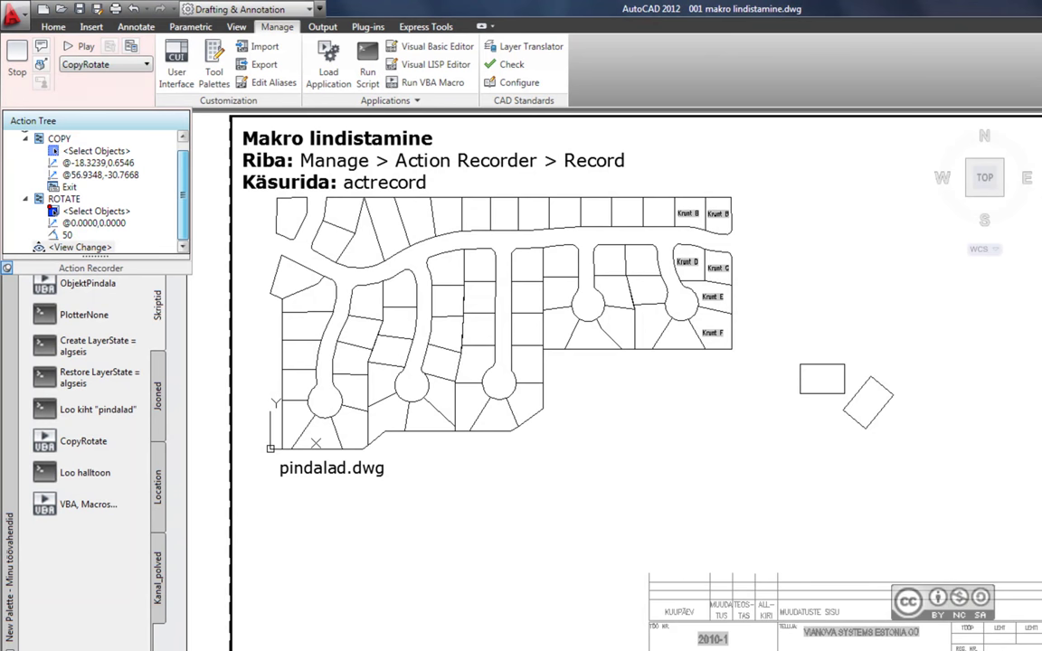
{"action": "scroll", "coordinate": [95, 190], "scroll_direction": "up", "scroll_amount": 1}
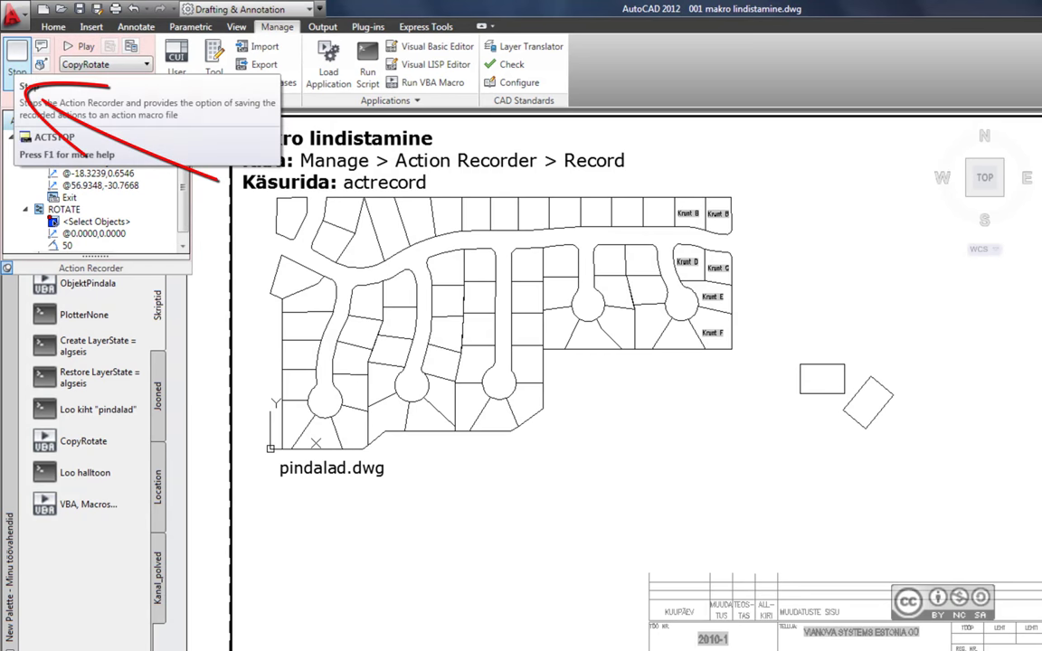
- Stop recording and name the new macro command Copy-Rotate
{"action": "left_click", "coordinate": [17, 56]}
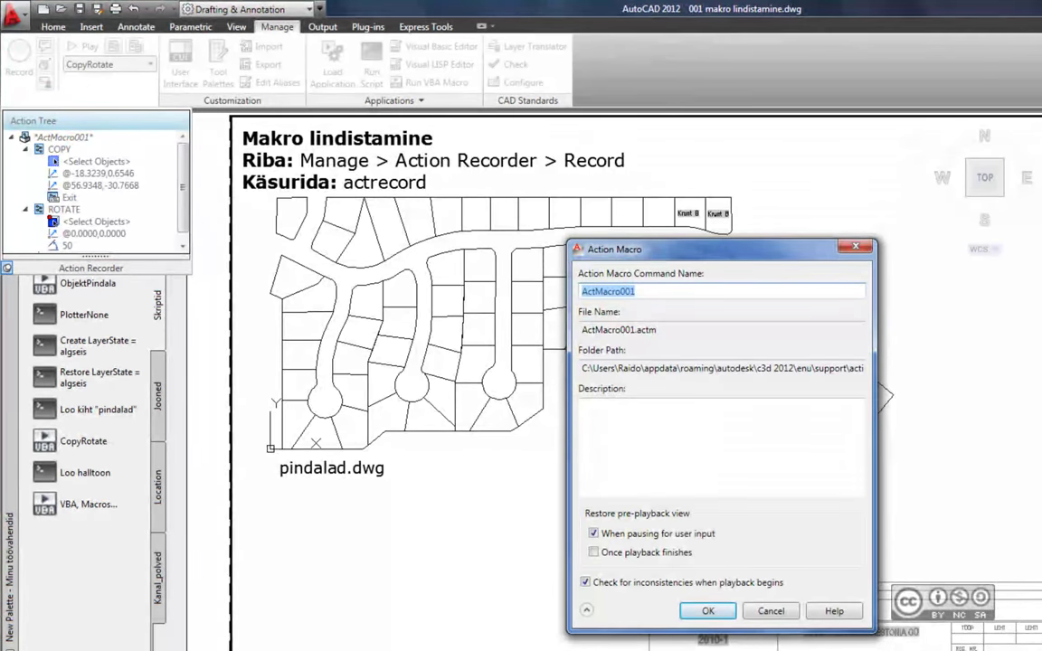
{"action": "key", "text": "BackSpace"}
{"action": "type", "text": "Copy-Rotate"}
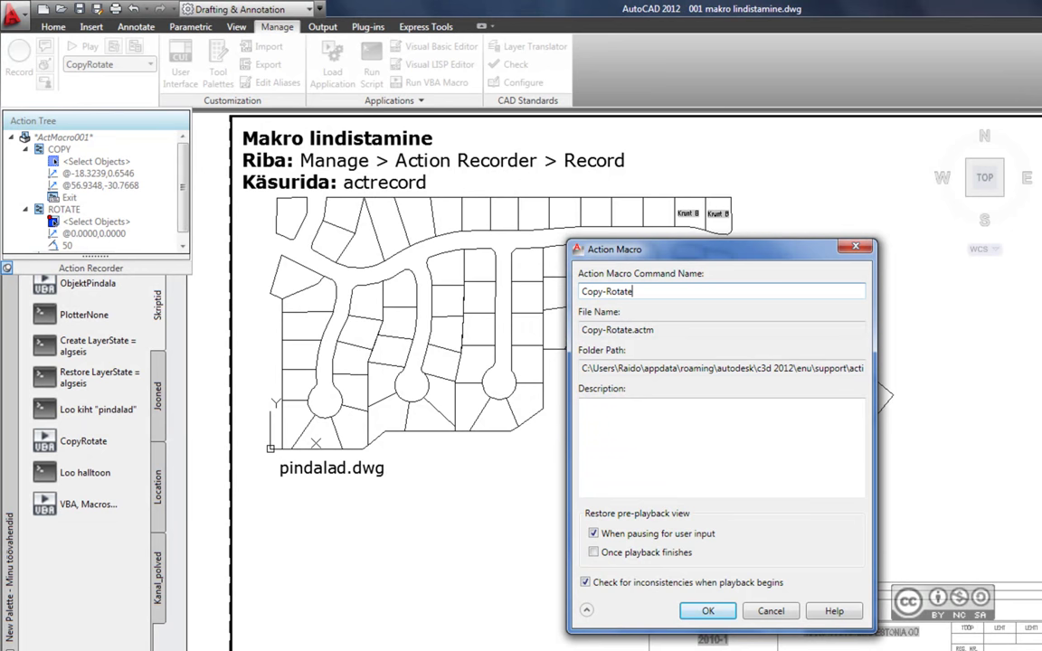
{"action": "key", "text": "Return"}
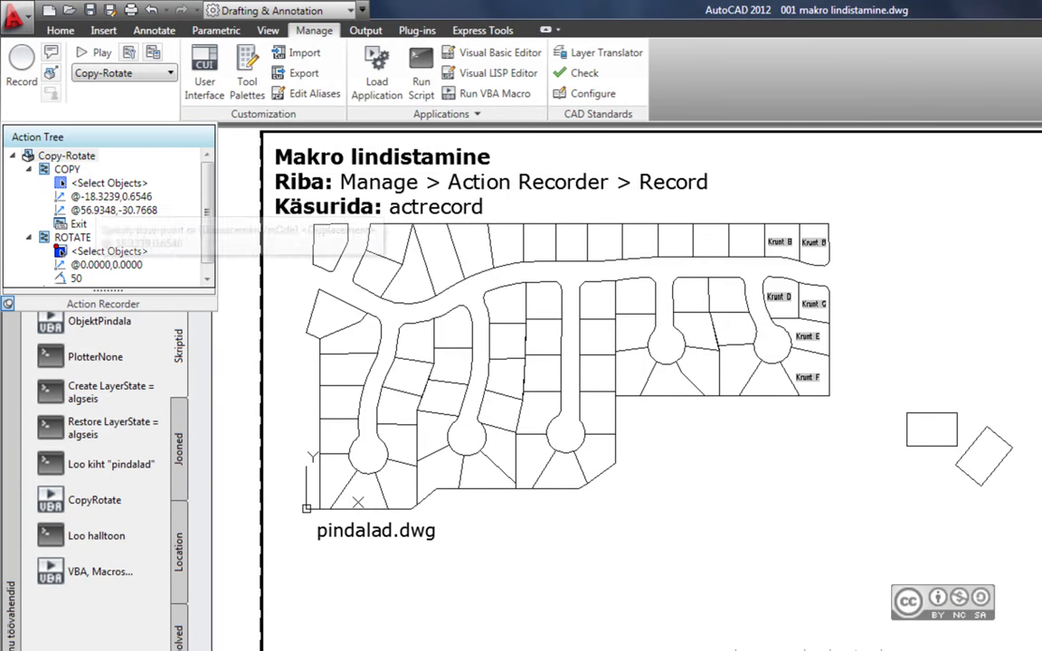
- Check the recorded selection and displacement steps, then delete the rotated rectangle
{"action": "left_click", "coordinate": [111, 196]}
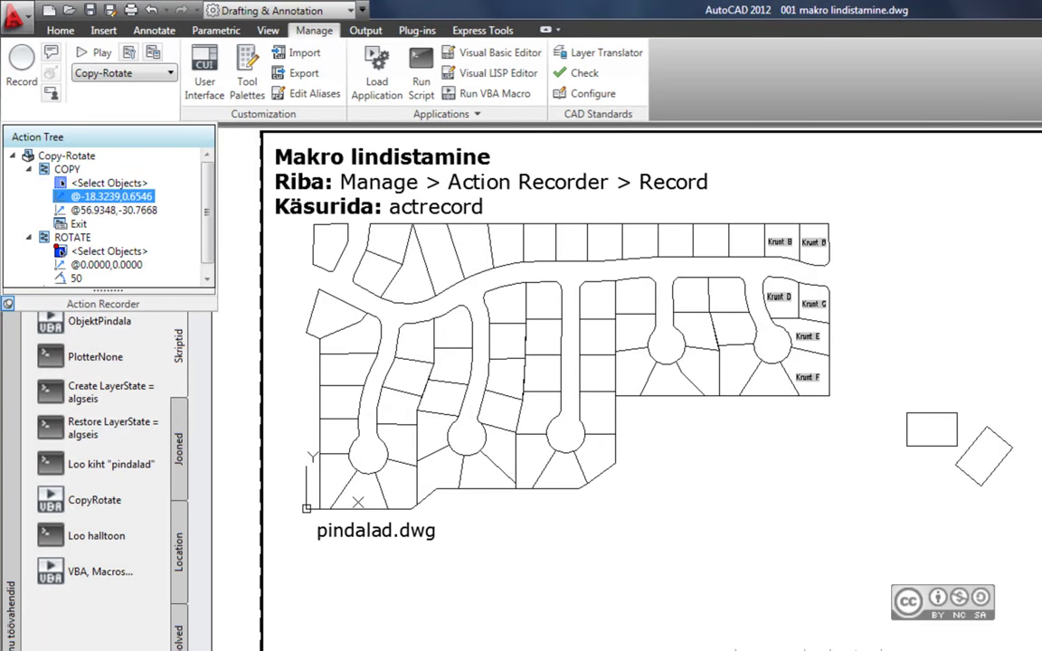
{"action": "left_click", "coordinate": [108, 183]}
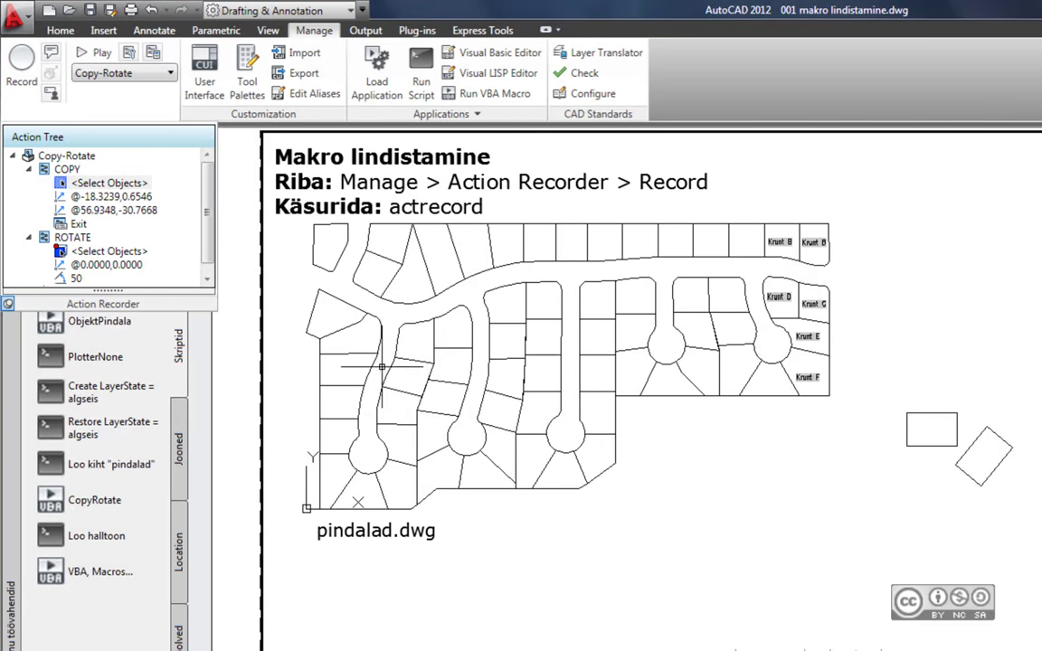
{"action": "left_click", "coordinate": [969, 473]}
{"action": "key", "text": "Delete"}
- Play Copy-Rotate, then window-select the new rotated copy and delete it
{"action": "left_click", "coordinate": [66, 156]}
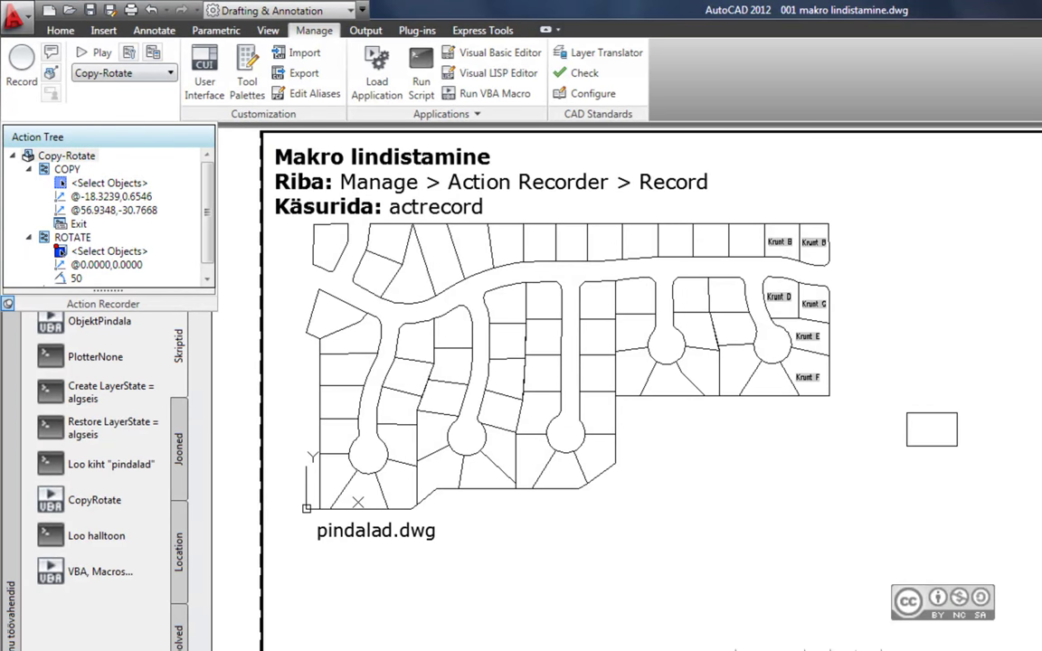
{"action": "left_click", "coordinate": [95, 52]}
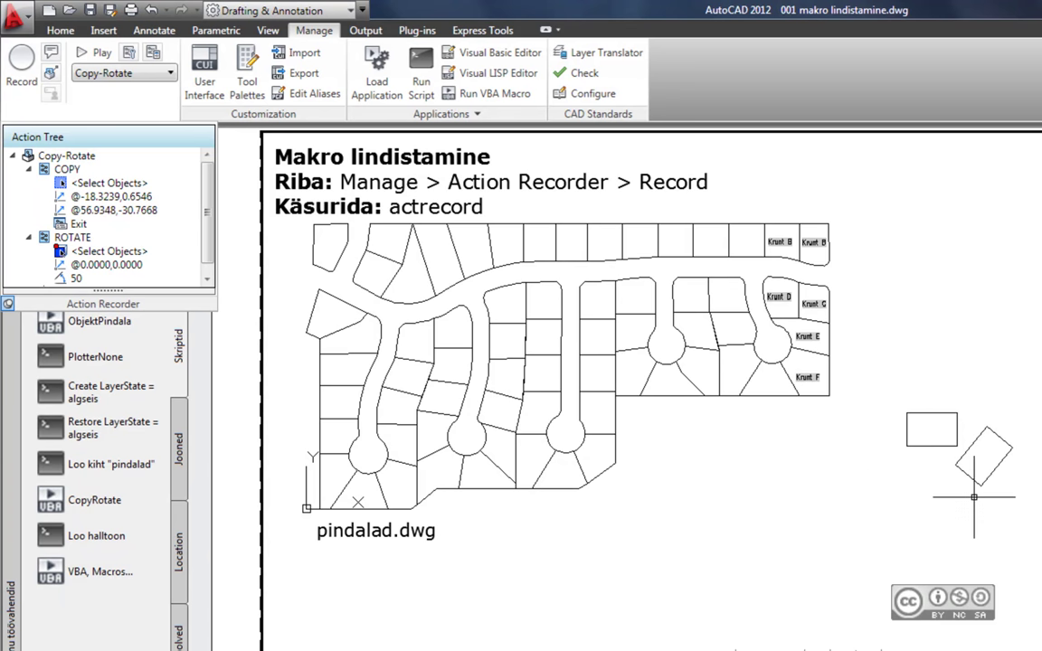
{"action": "left_click", "coordinate": [1036, 499]}
{"action": "left_click", "coordinate": [896, 419]}
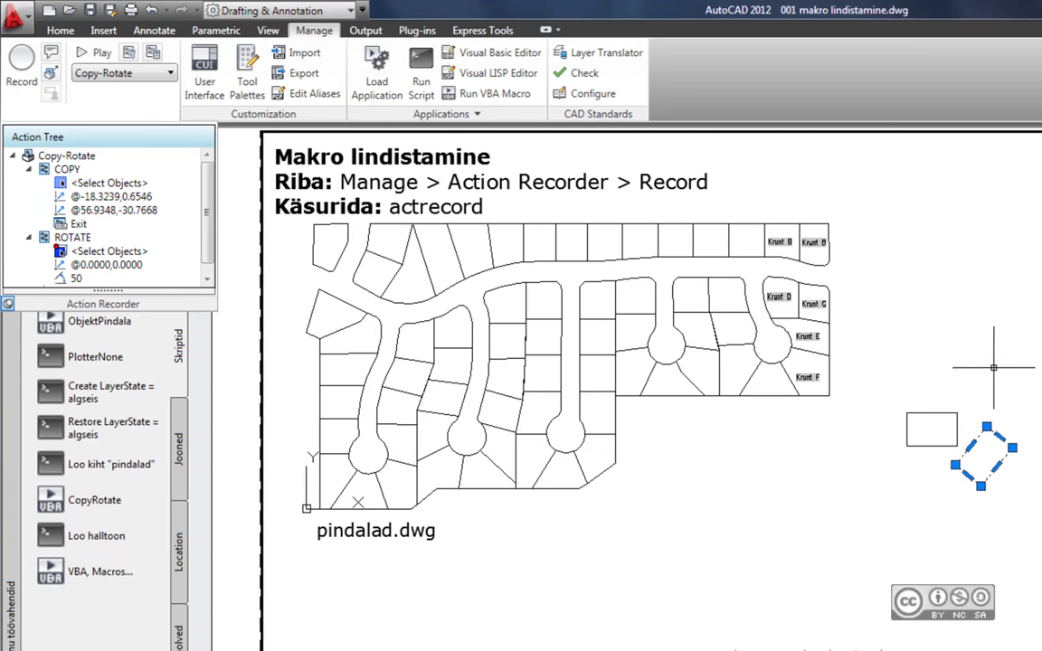
{"action": "key", "text": "Delete"}
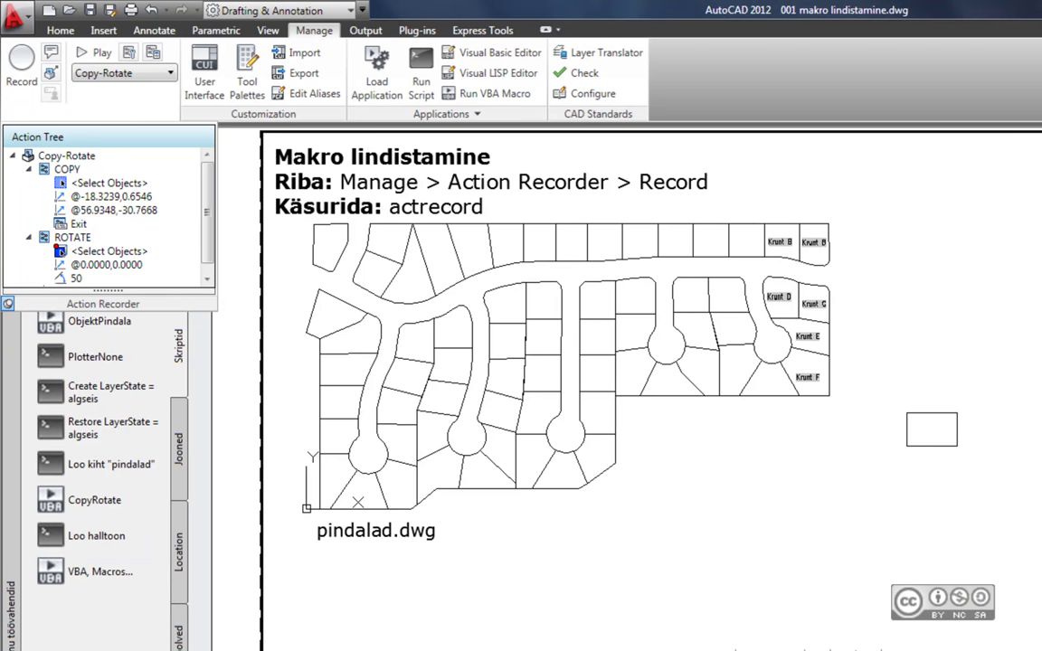
- Set Pause for User Input on the copy points, the rotation base point and the 50 angle
{"action": "right_click", "coordinate": [90, 196]}
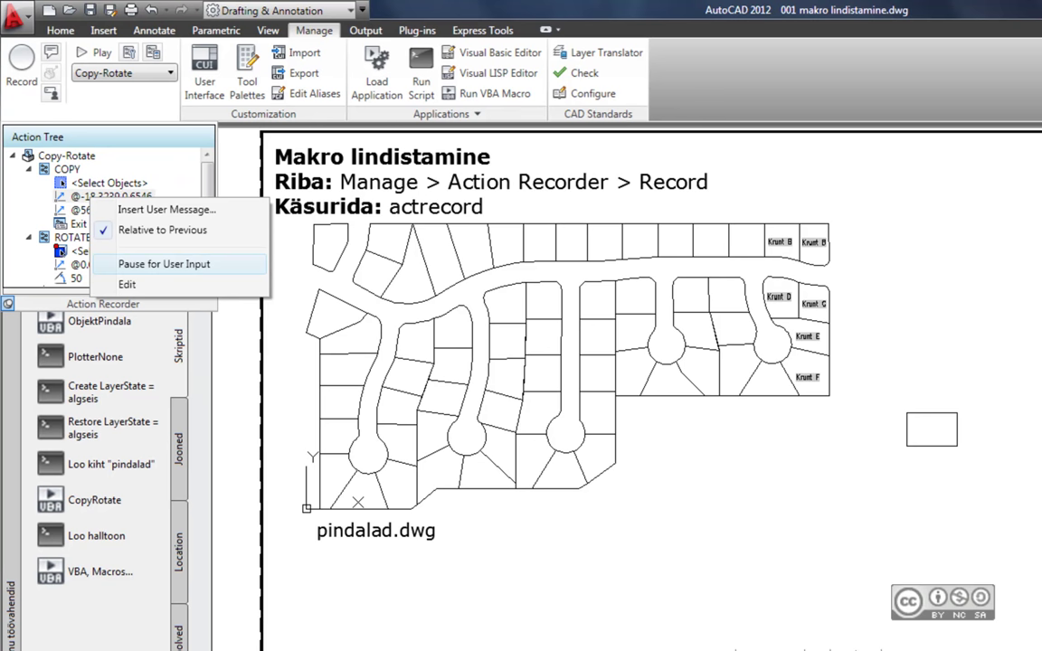
{"action": "right_click", "coordinate": [105, 214]}
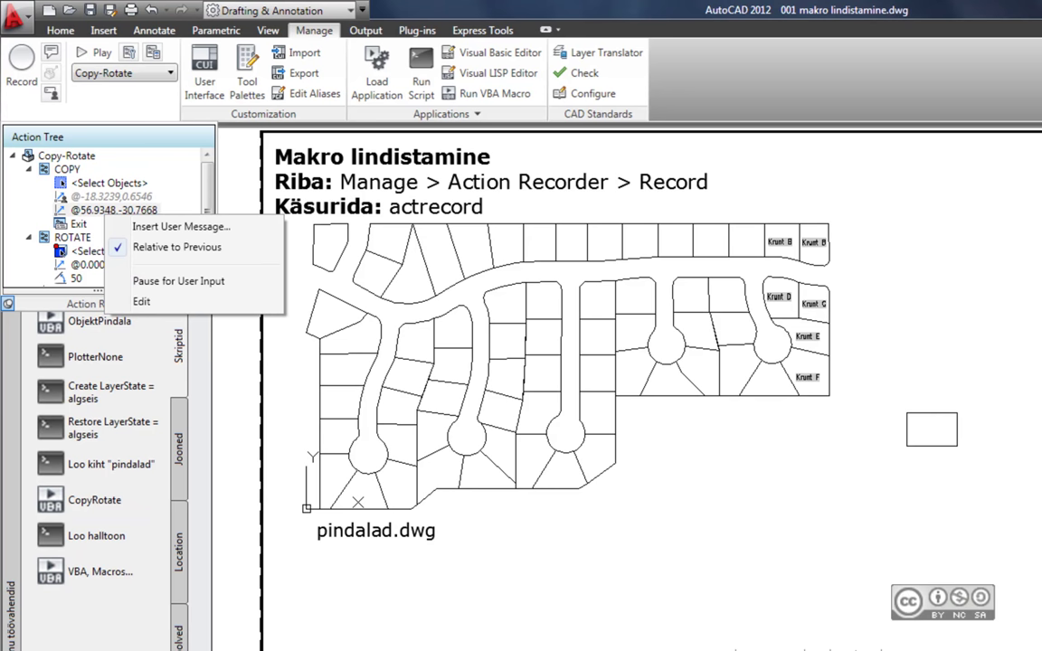
{"action": "left_click", "coordinate": [179, 281]}
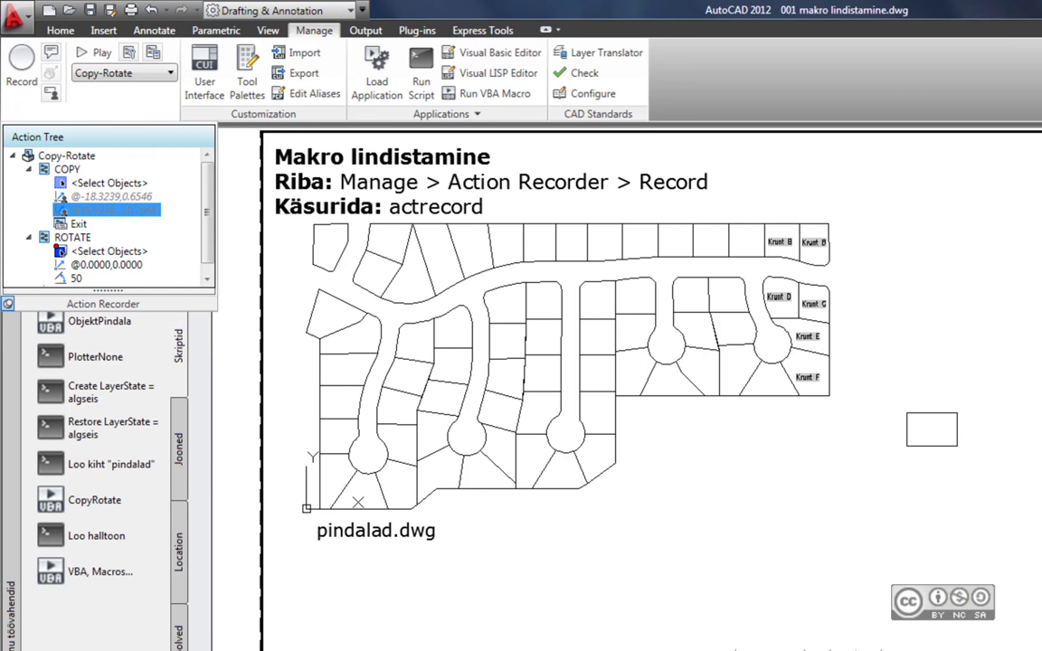
{"action": "scroll", "coordinate": [106, 226], "scroll_direction": "down", "scroll_amount": 1}
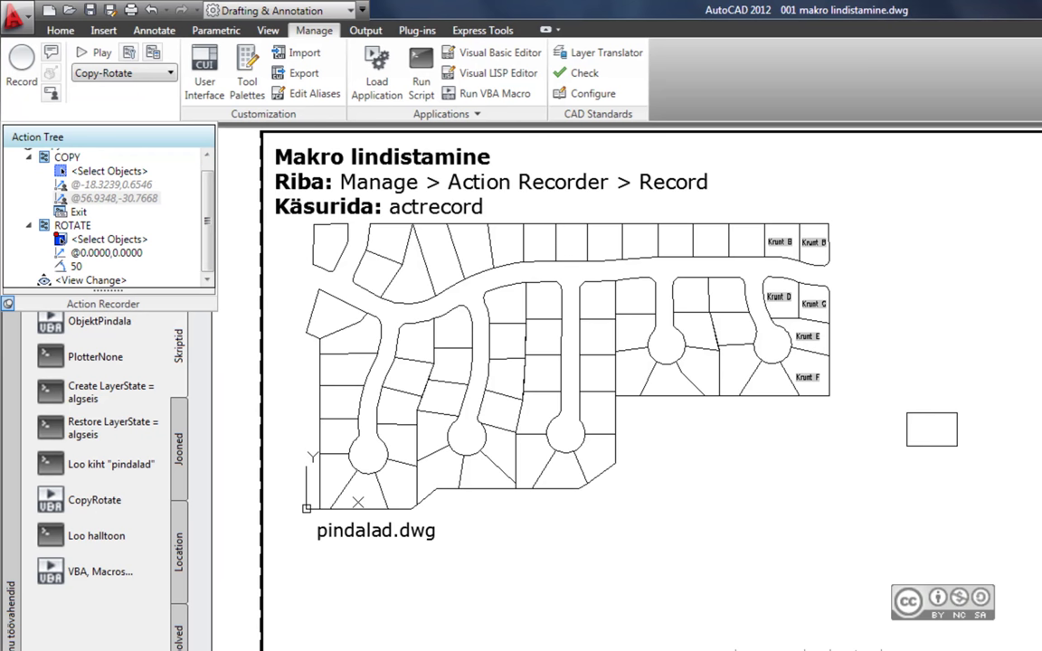
{"action": "right_click", "coordinate": [101, 253]}
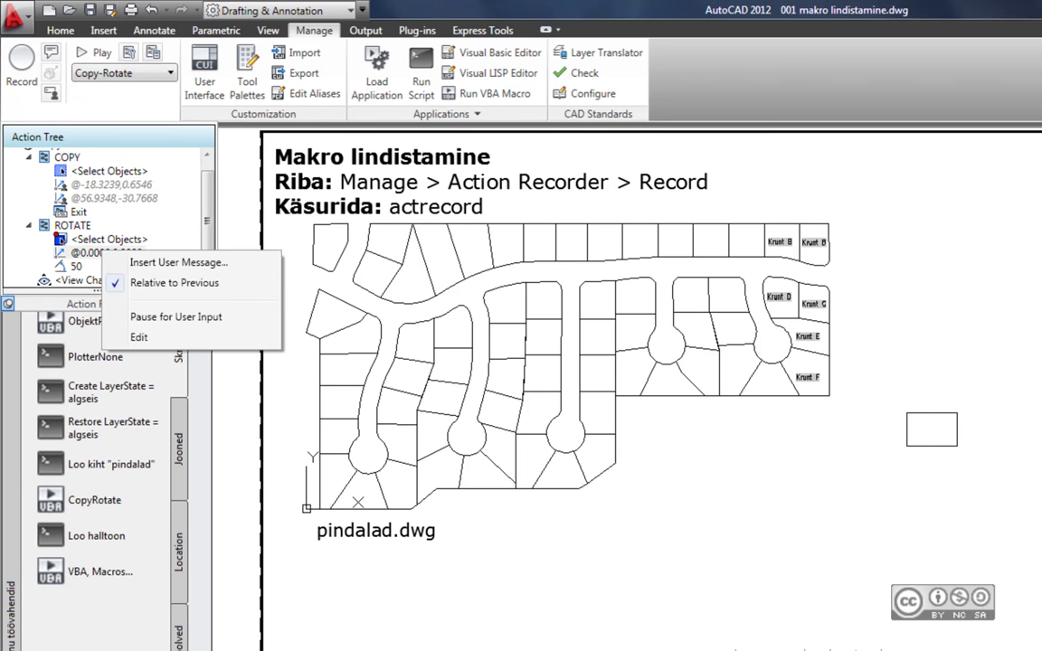
{"action": "left_click", "coordinate": [177, 317]}
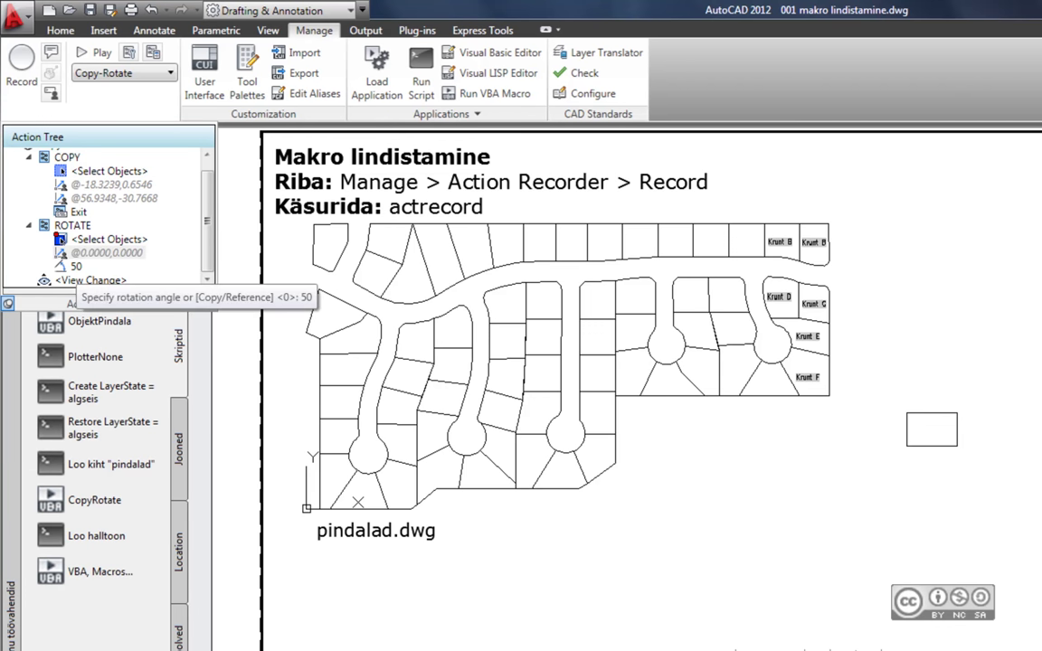
{"action": "right_click", "coordinate": [78, 268]}
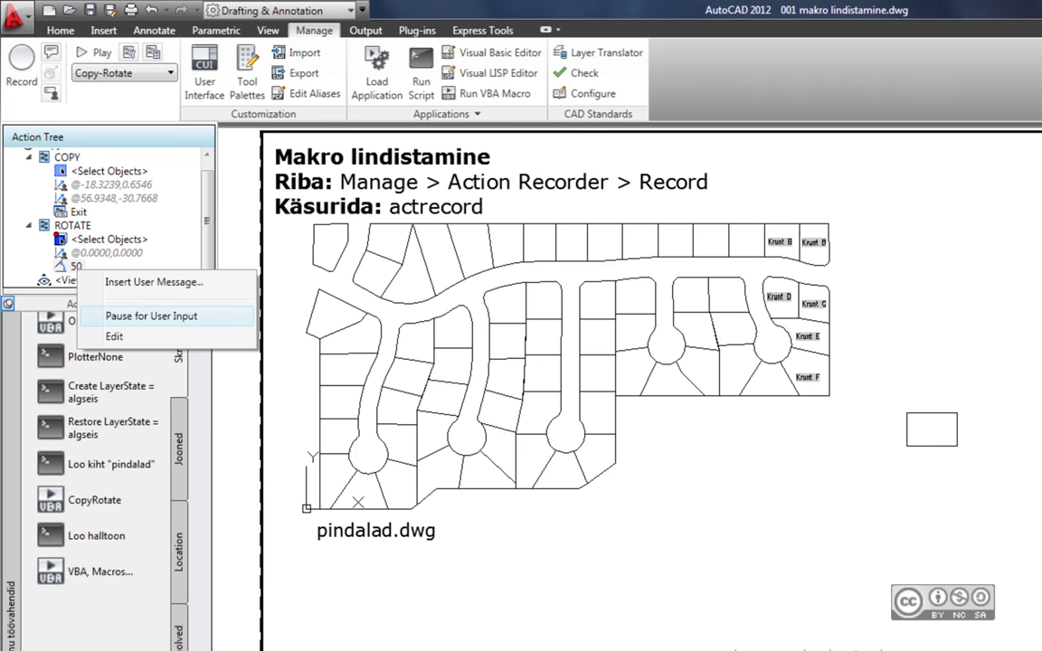
{"action": "left_click", "coordinate": [151, 316]}
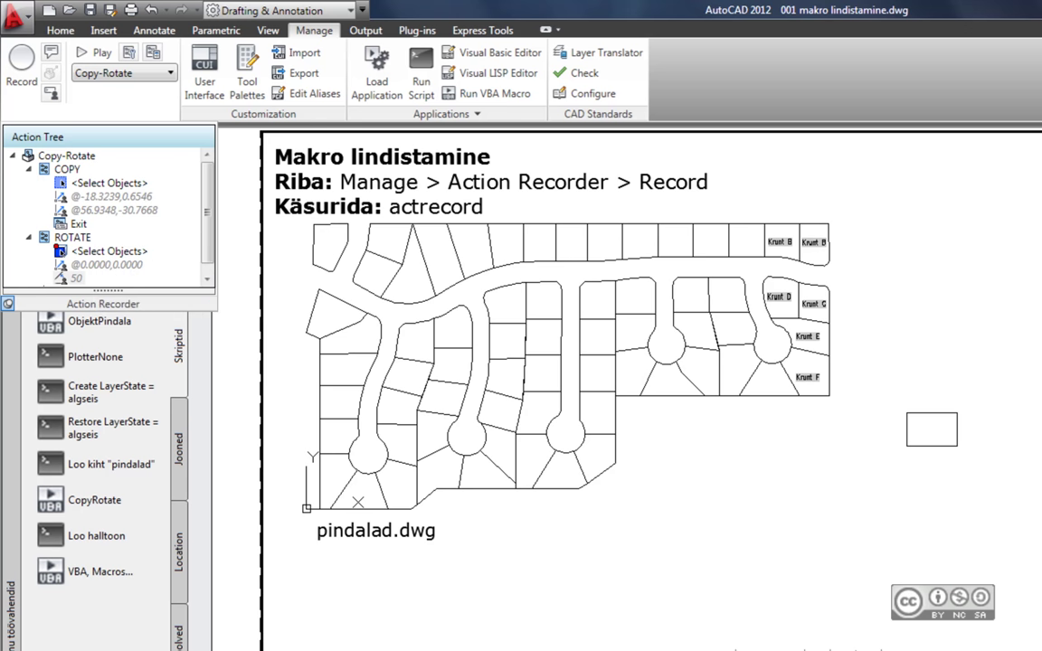
- Play Copy-Rotate, copying the rectangle down-right from its corner and rotating the copy about its corner
{"action": "left_click", "coordinate": [99, 53]}
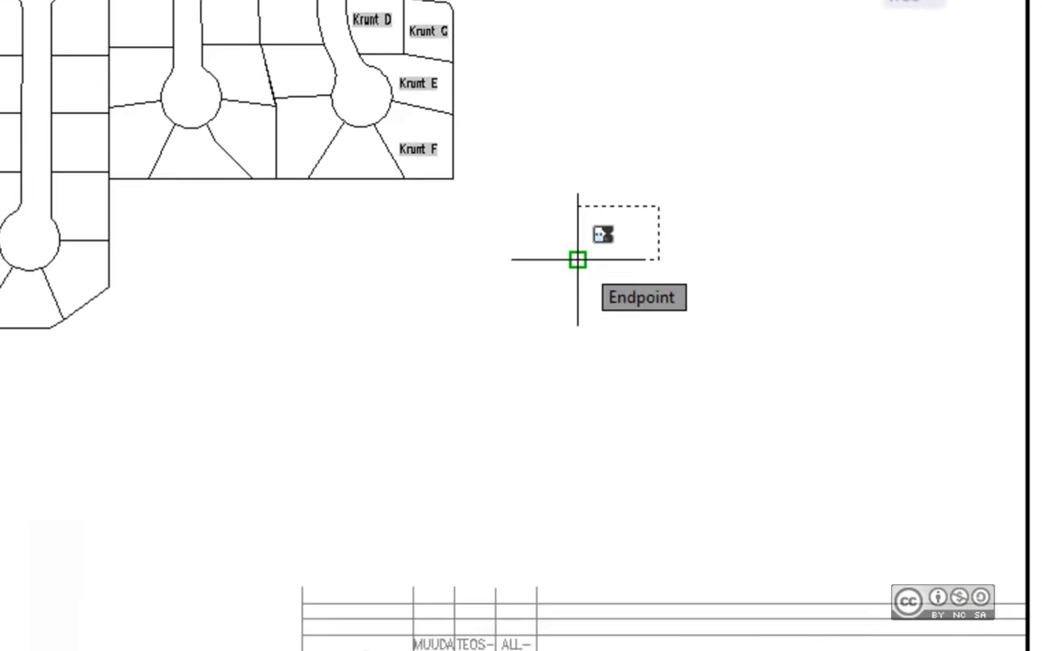
{"action": "left_click", "coordinate": [577, 260]}
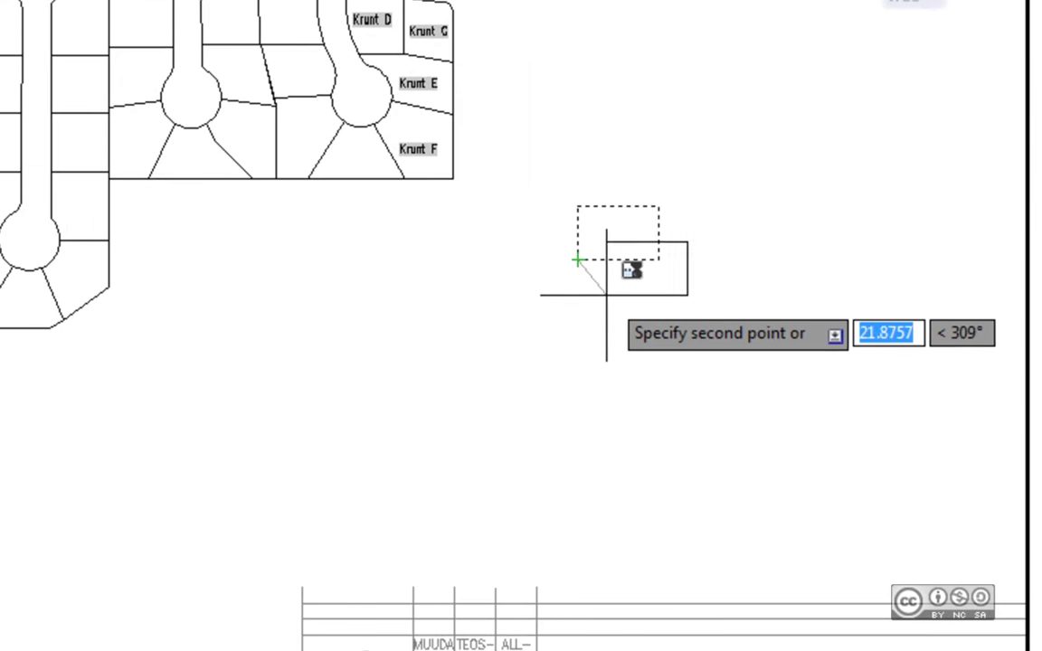
{"action": "left_click", "coordinate": [699, 355]}
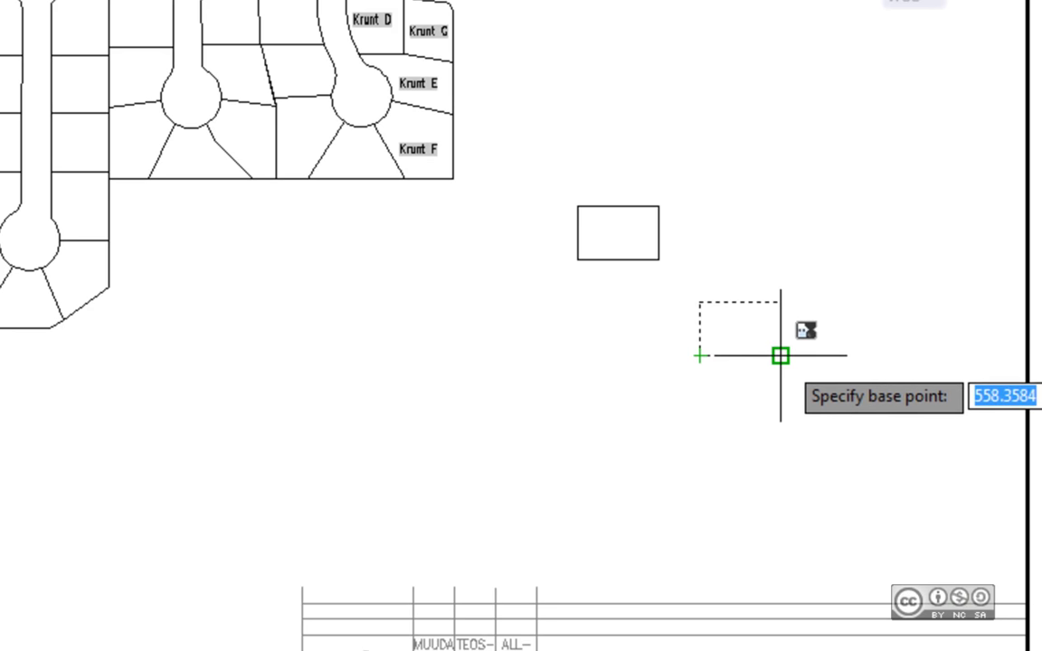
{"action": "left_click", "coordinate": [699, 302]}
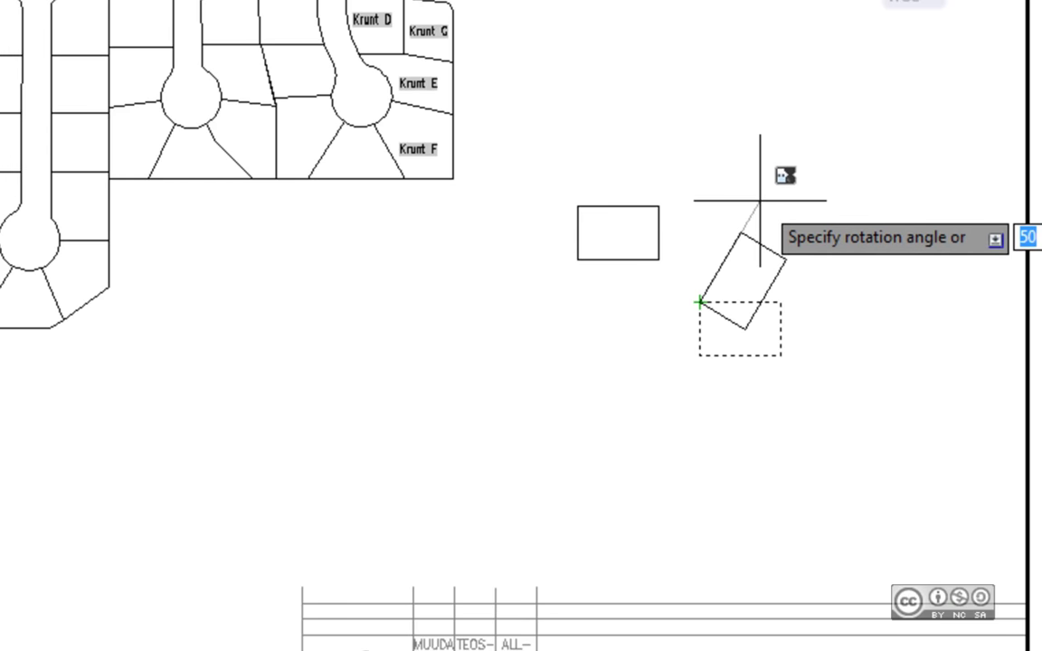
{"action": "left_click", "coordinate": [798, 235]}
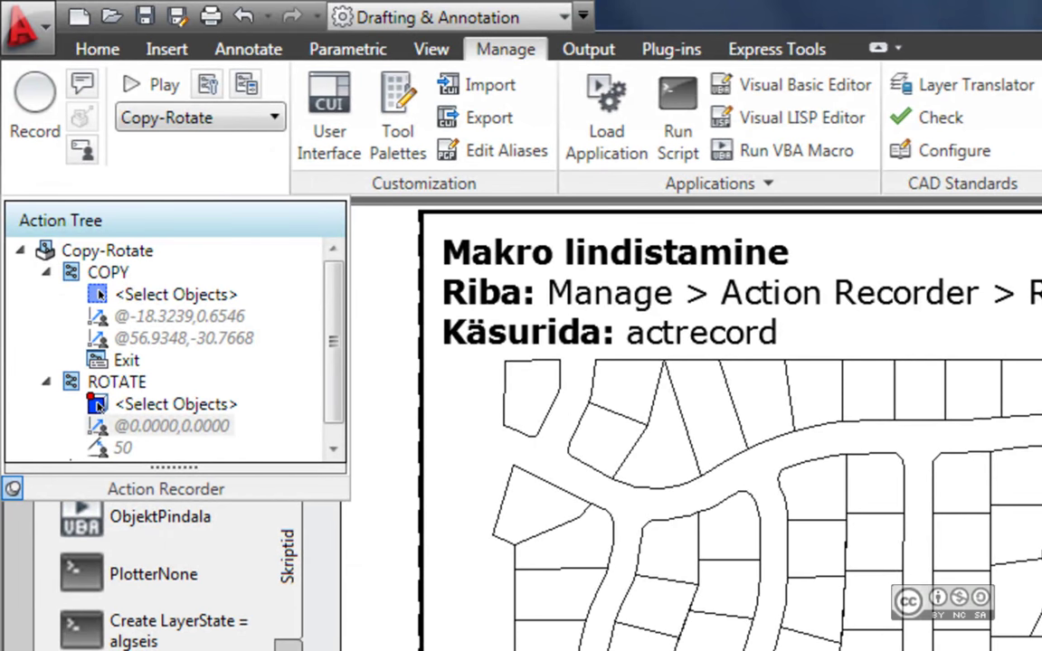
- Make the COPY object-selection step pause for user input
{"action": "left_click", "coordinate": [176, 294]}
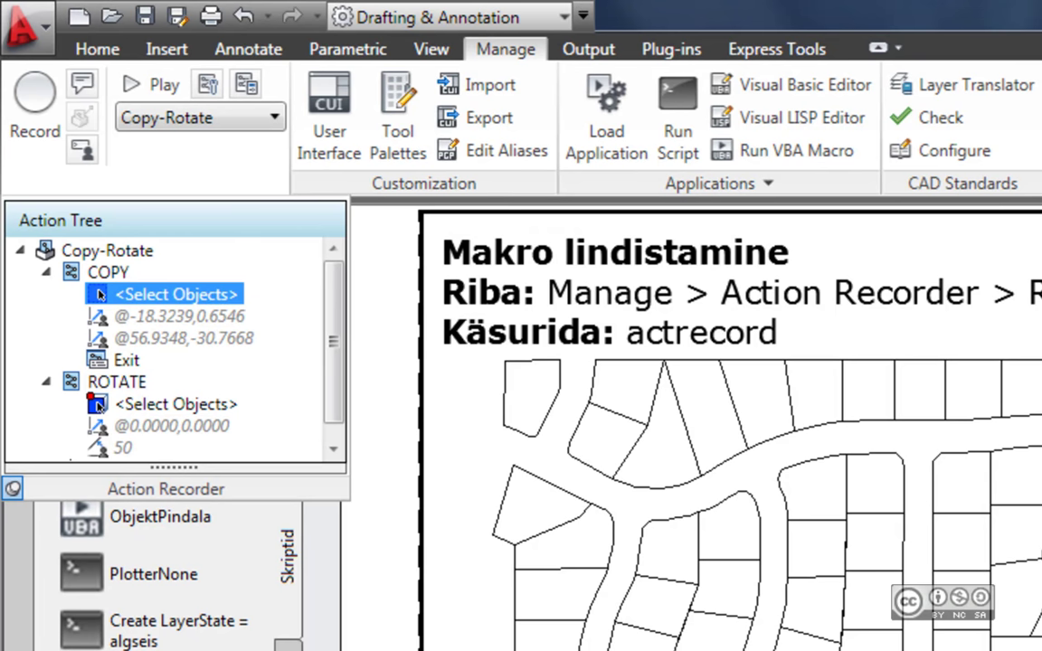
{"action": "right_click", "coordinate": [147, 295]}
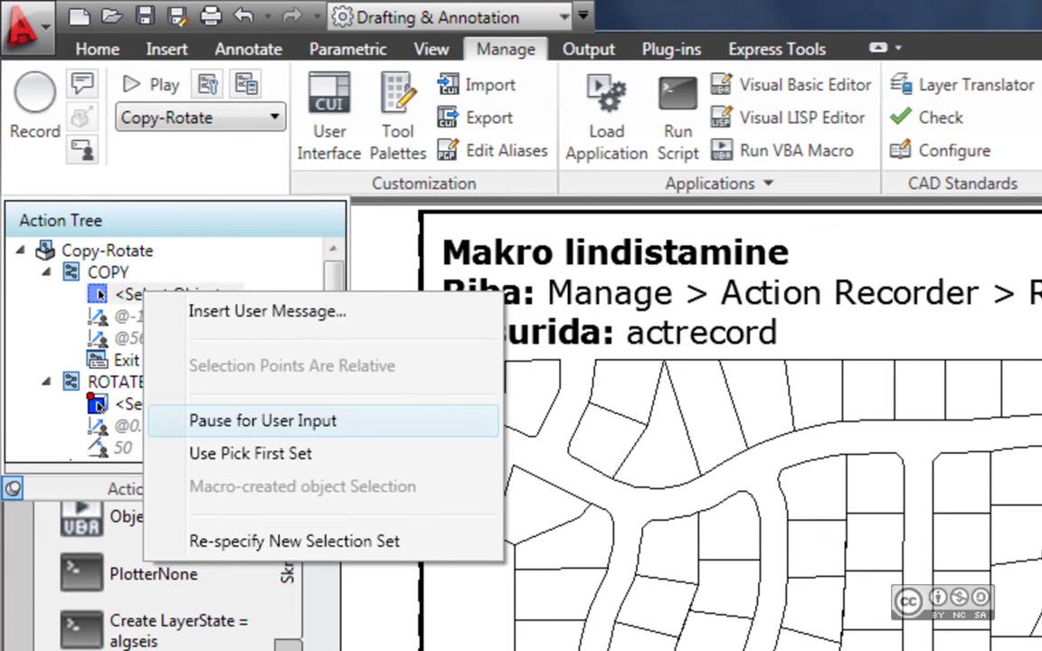
{"action": "left_click", "coordinate": [262, 421]}
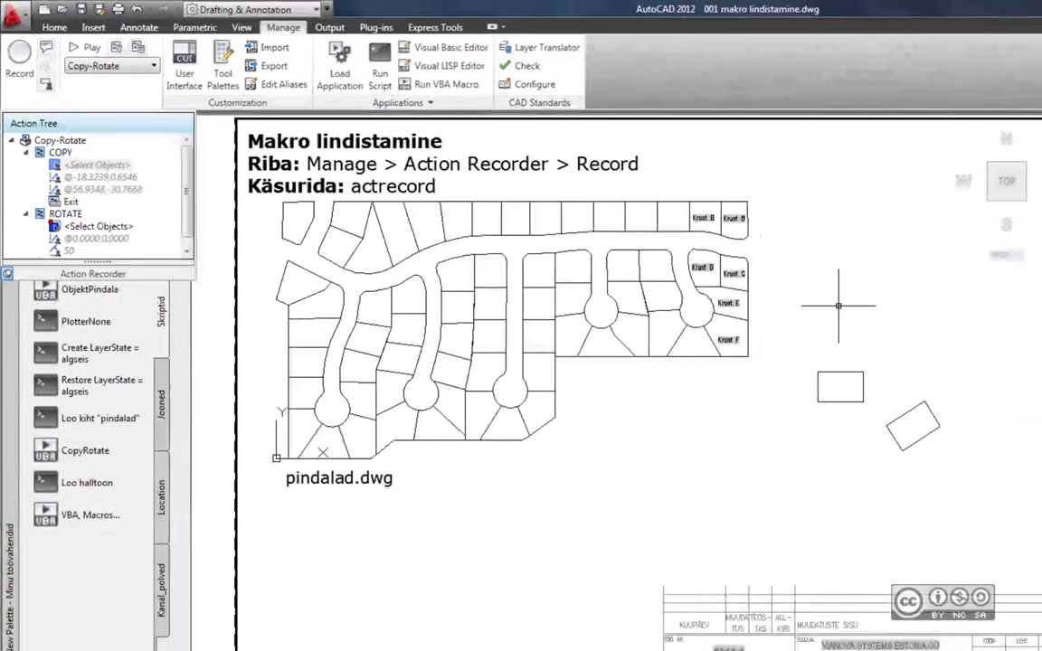
- Draw a new small rectangle with REC in the upper right
{"action": "type", "text": "rec"}
{"action": "key", "text": "Return"}
{"action": "left_click", "coordinate": [820, 249]}
{"action": "left_click", "coordinate": [879, 273]}
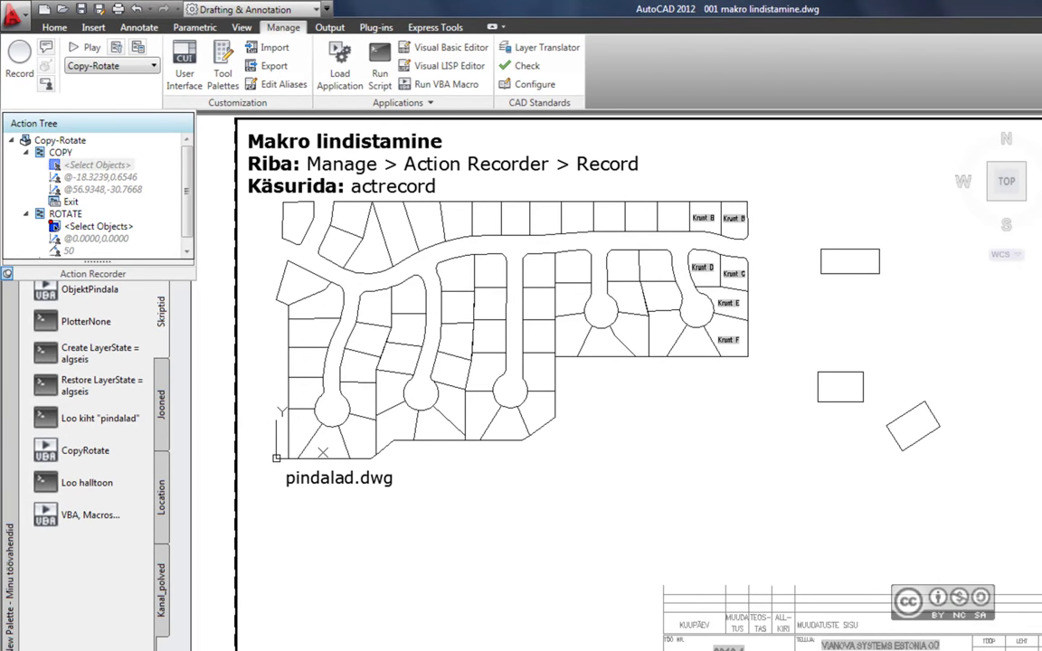
- Play Copy-Rotate on the new rectangle, then replay it on the rotated copy
{"action": "left_click", "coordinate": [85, 47]}
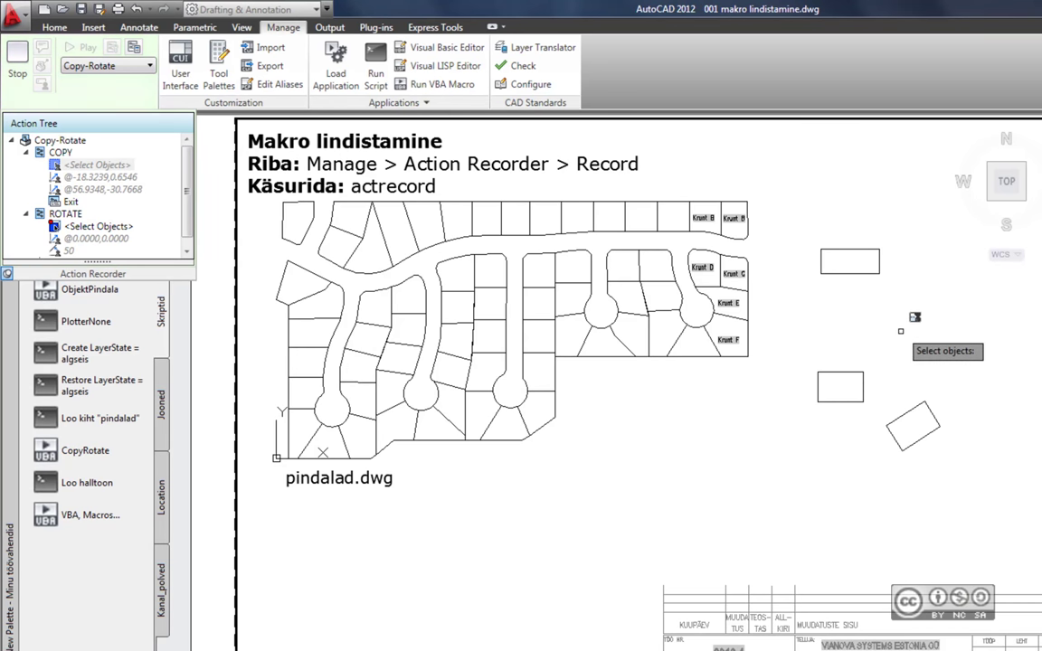
{"action": "left_click", "coordinate": [843, 272]}
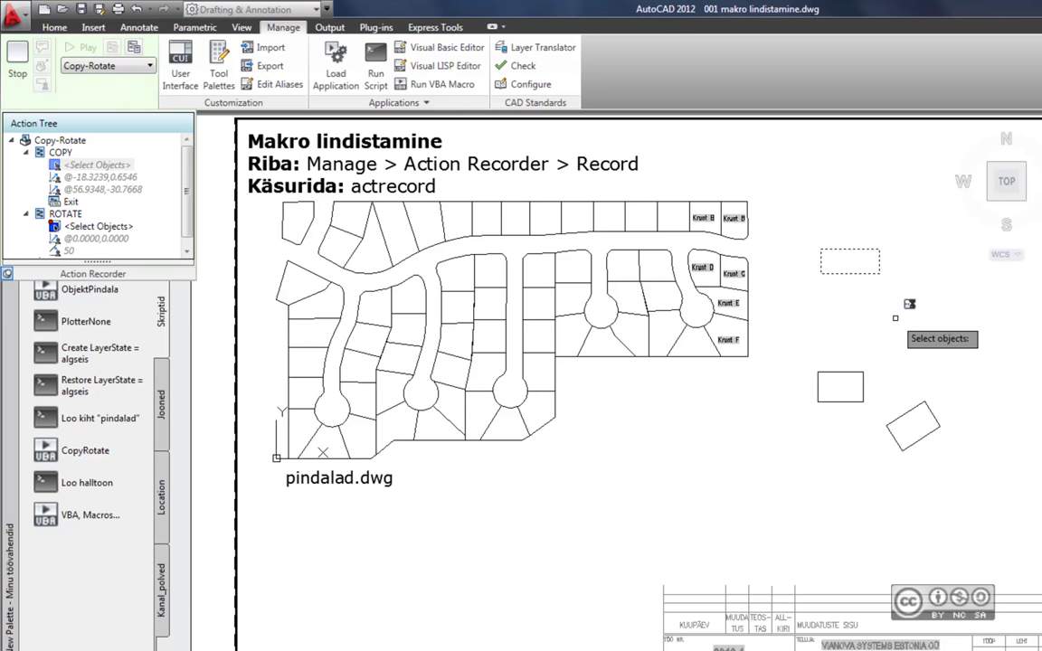
{"action": "key", "text": "Return"}
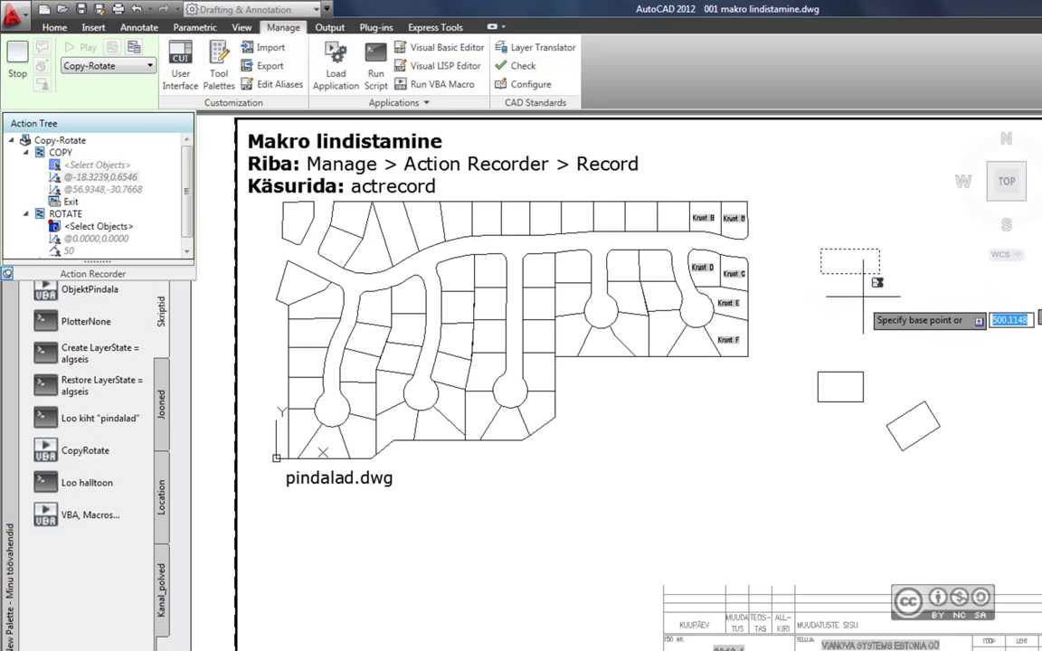
{"action": "left_click", "coordinate": [822, 276]}
{"action": "left_click", "coordinate": [893, 323]}
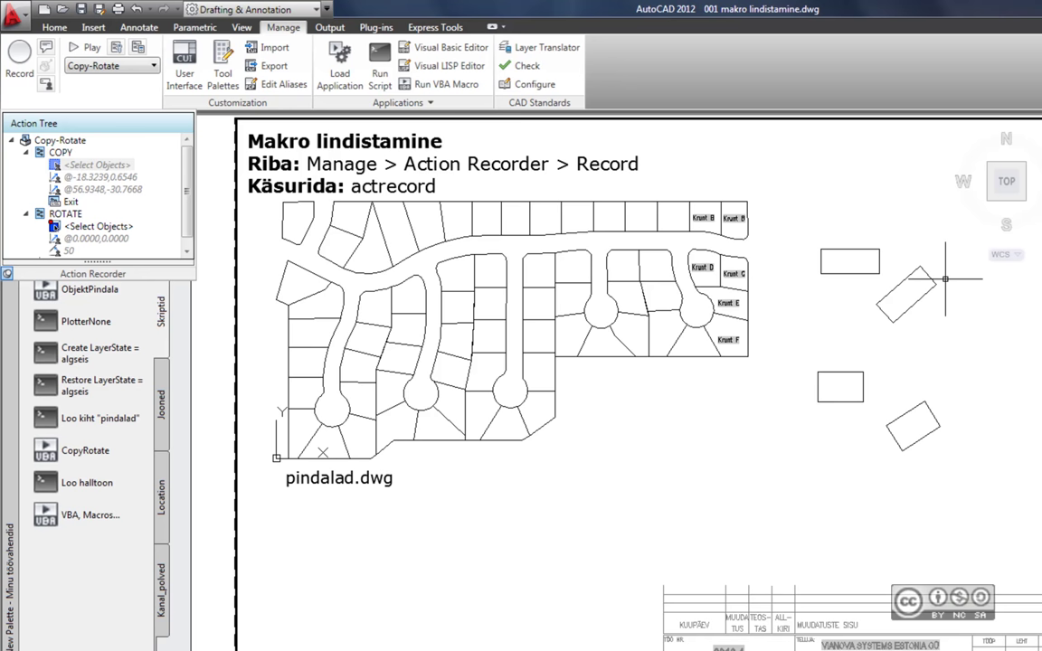
{"action": "key", "text": "Return"}
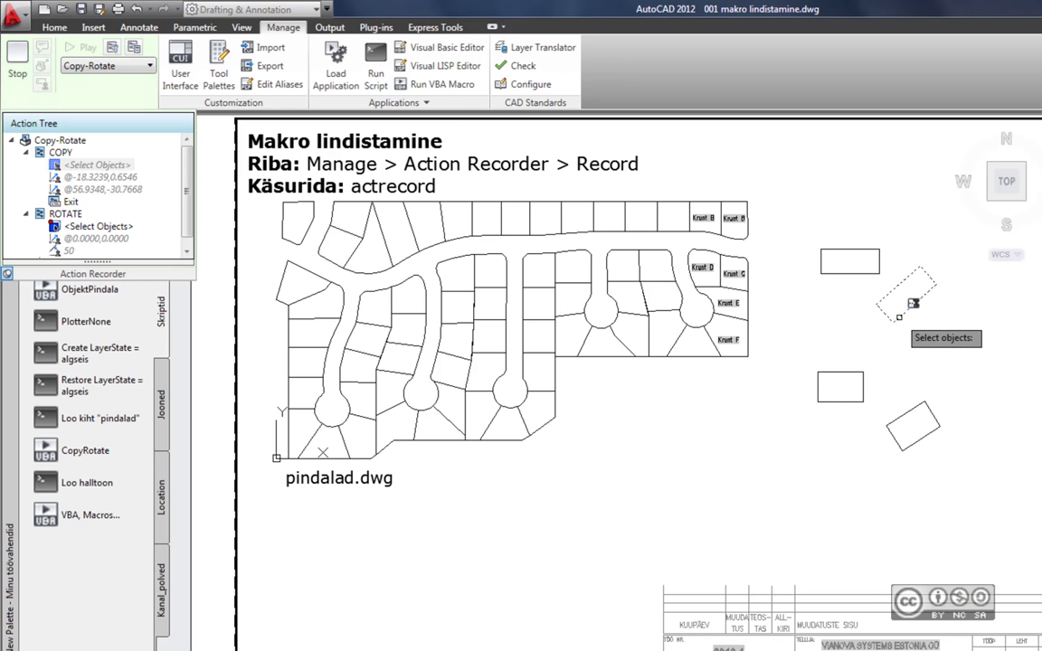
{"action": "left_click", "coordinate": [908, 307]}
{"action": "key", "text": "Return"}
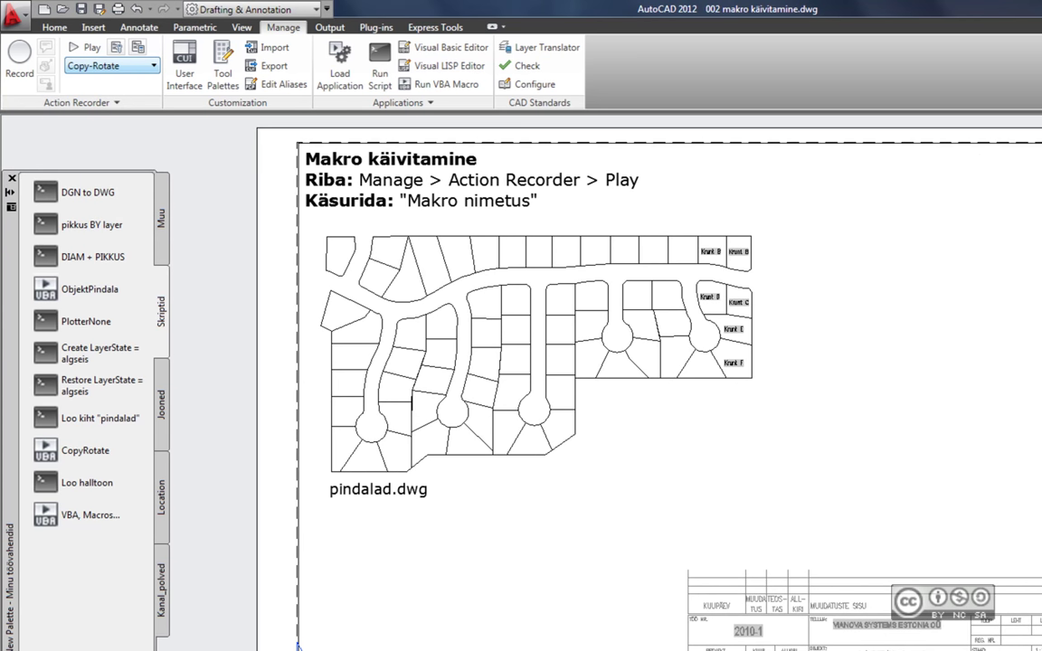
- Keep Copy-Rotate selected in the Action Recorder macro list
{"action": "left_click", "coordinate": [111, 65]}
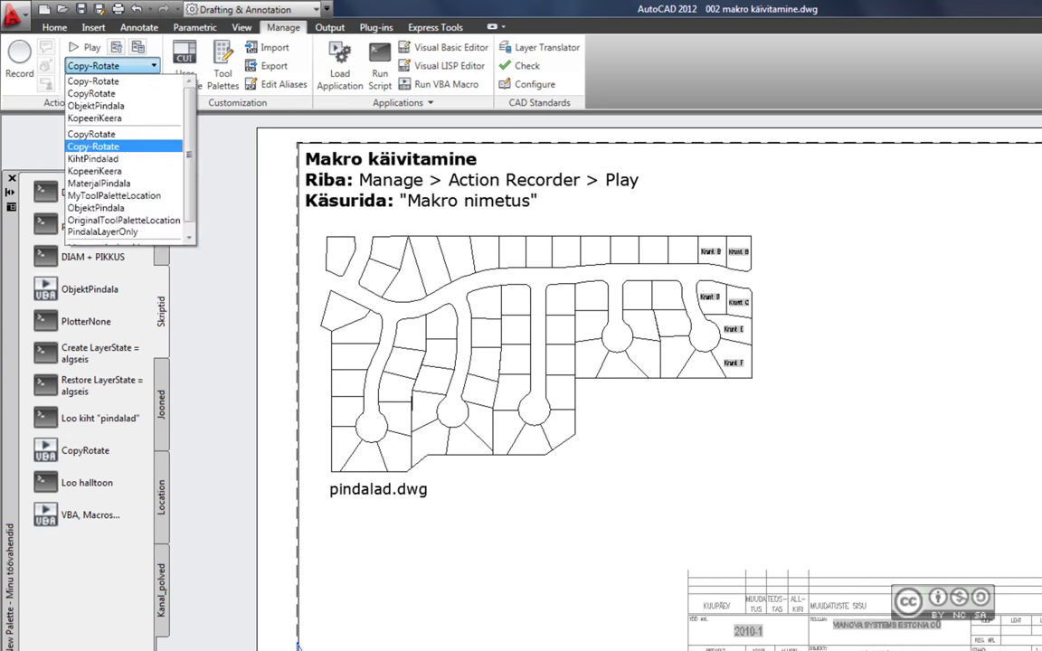
{"action": "left_click", "coordinate": [93, 145]}
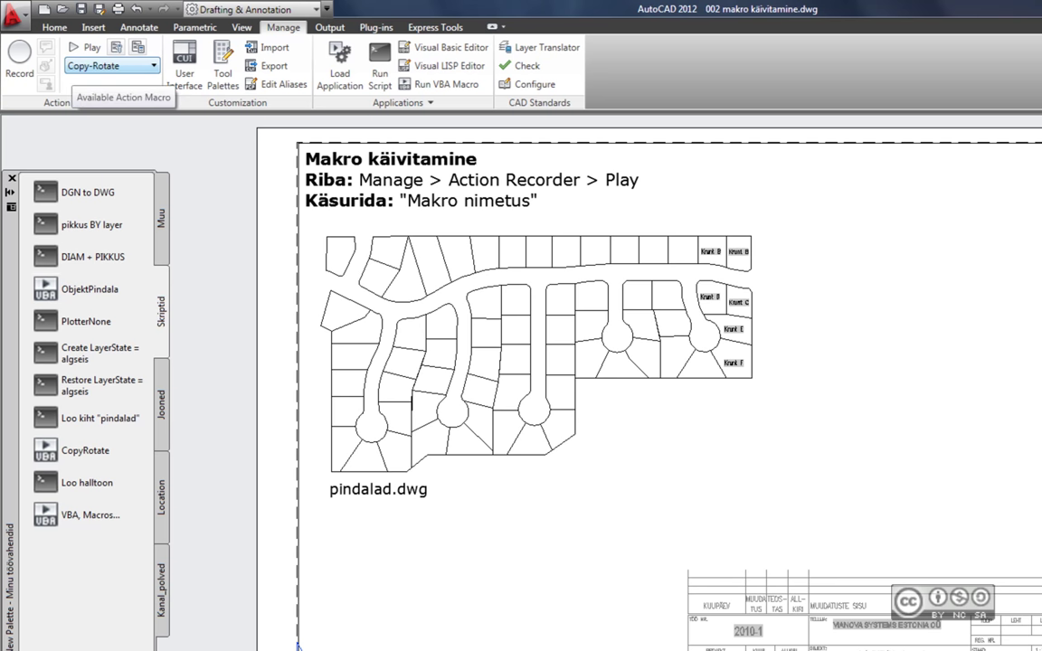
- Expand the Action Recorder panel and look through the Copy-Rotate Action Tree
{"action": "left_click", "coordinate": [81, 102]}
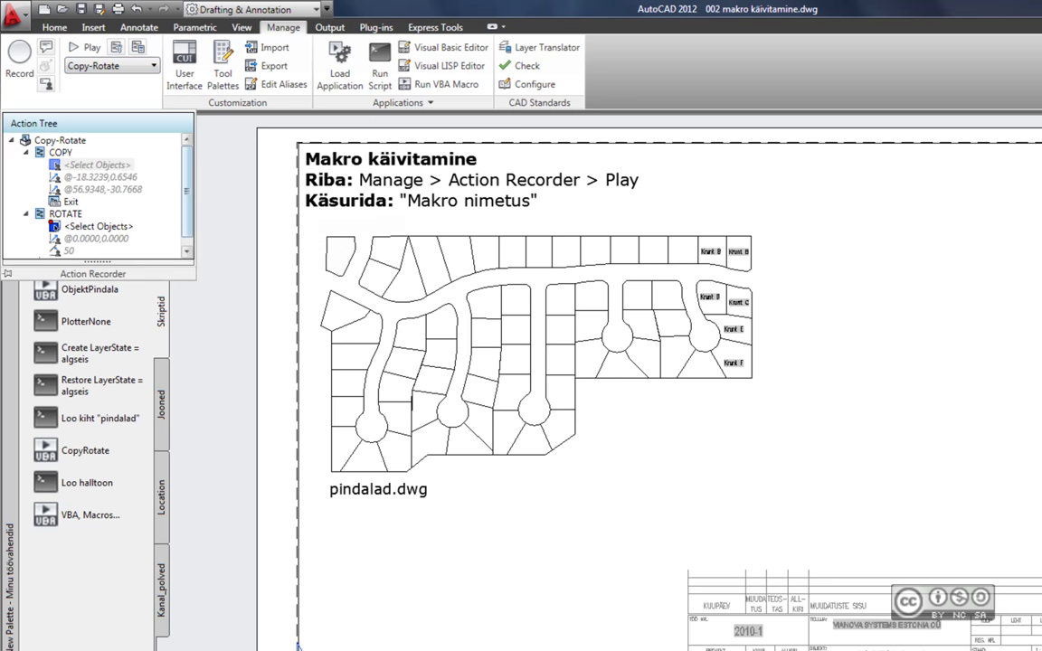
{"action": "scroll", "coordinate": [95, 195], "scroll_direction": "down", "scroll_amount": 1}
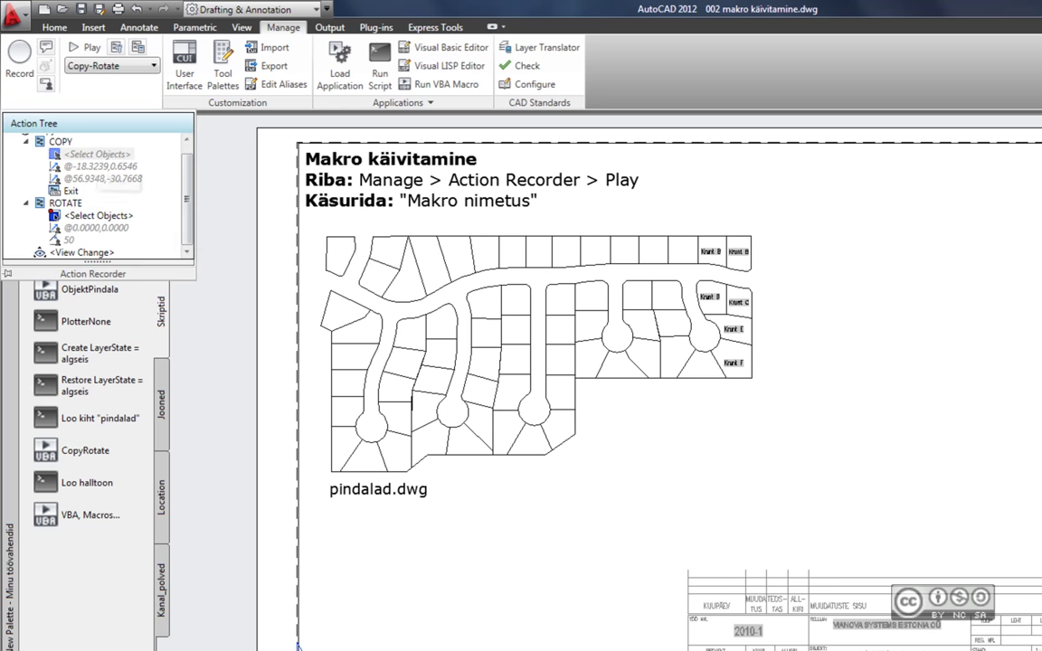
{"action": "scroll", "coordinate": [126, 154], "scroll_direction": "up", "scroll_amount": 1}
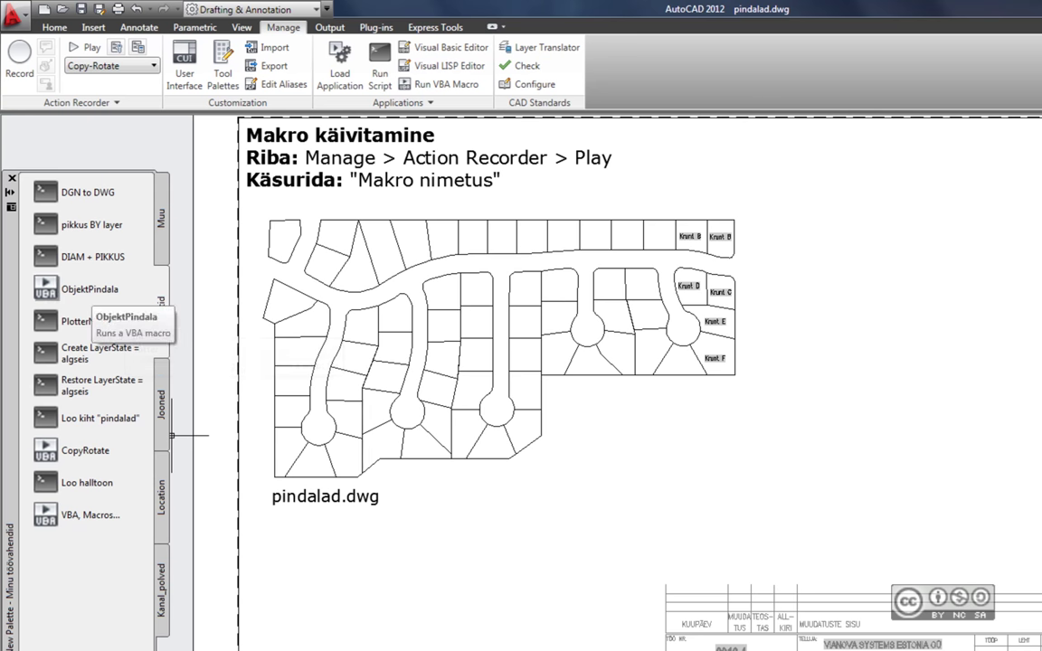
- Run ObjektPindala on the window-selected Krunt B plots, place the Pindala table, and view its steps
{"action": "left_click", "coordinate": [153, 65]}
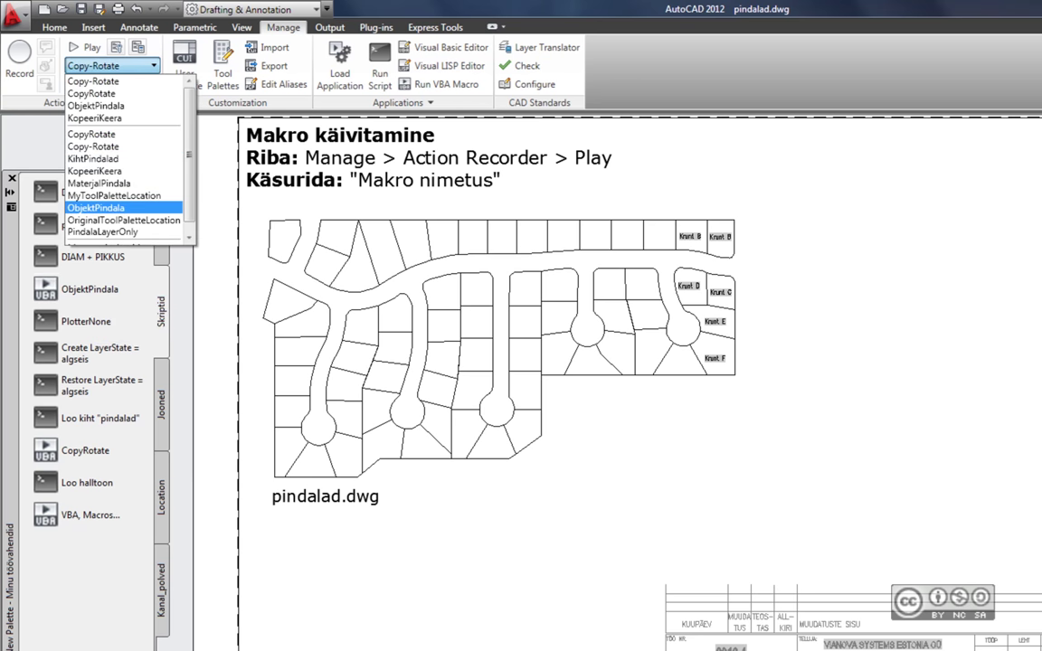
{"action": "key", "text": "Escape"}
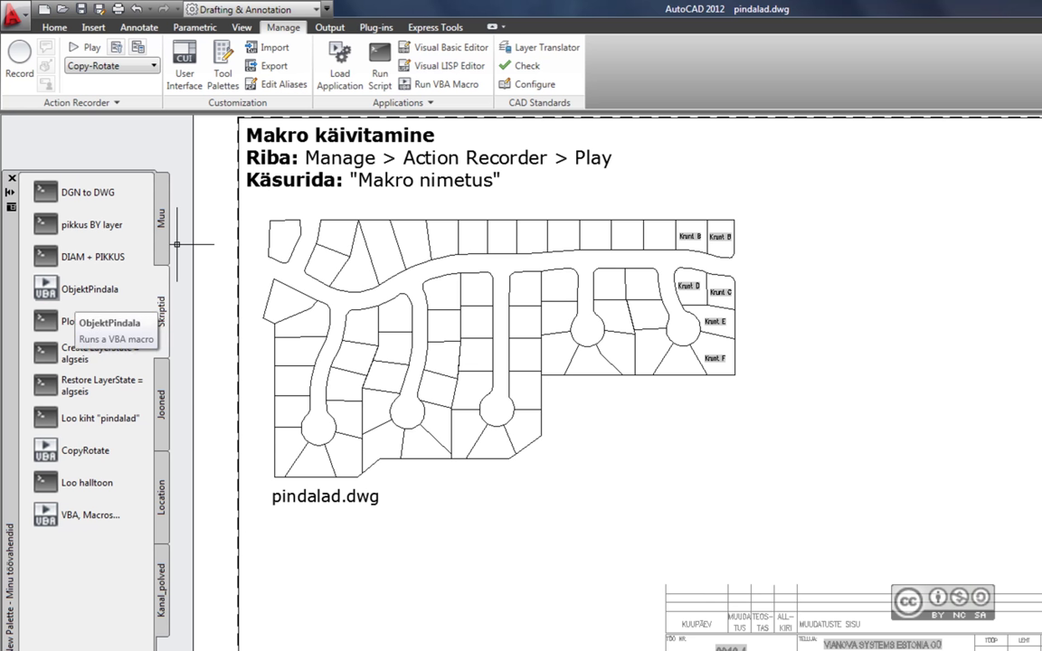
{"action": "left_click", "coordinate": [86, 290]}
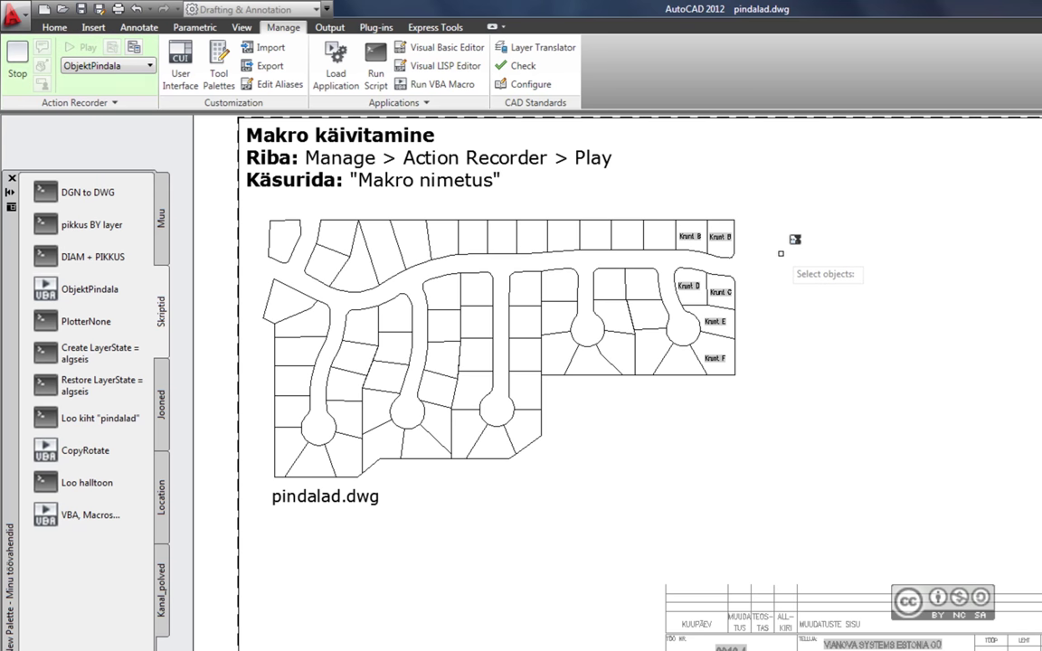
{"action": "left_click", "coordinate": [789, 252]}
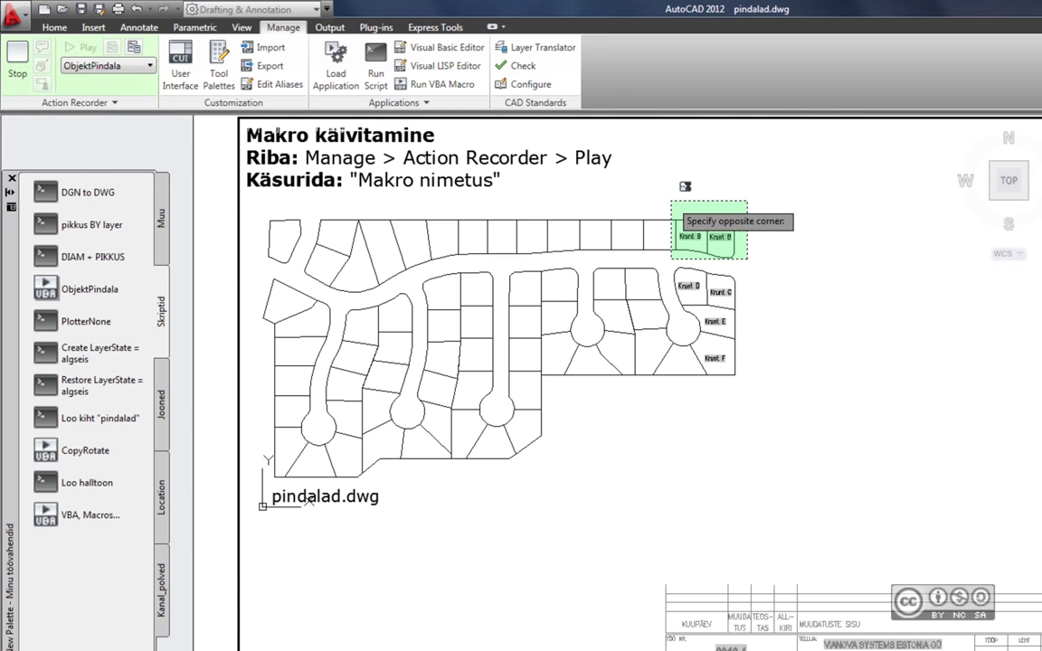
{"action": "left_click", "coordinate": [676, 192]}
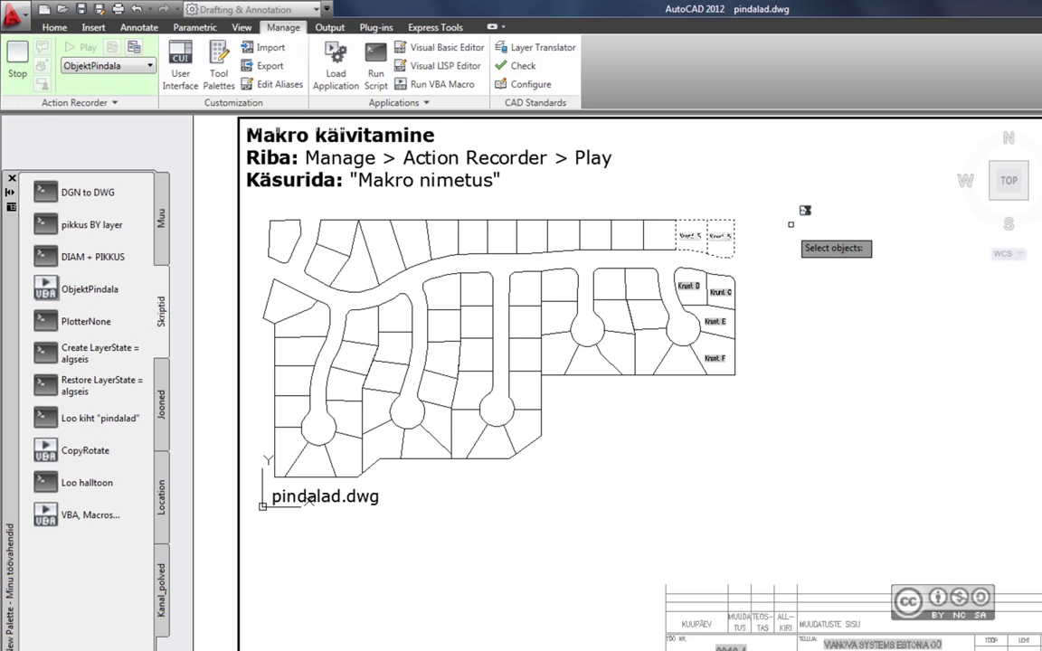
{"action": "key", "text": "Return"}
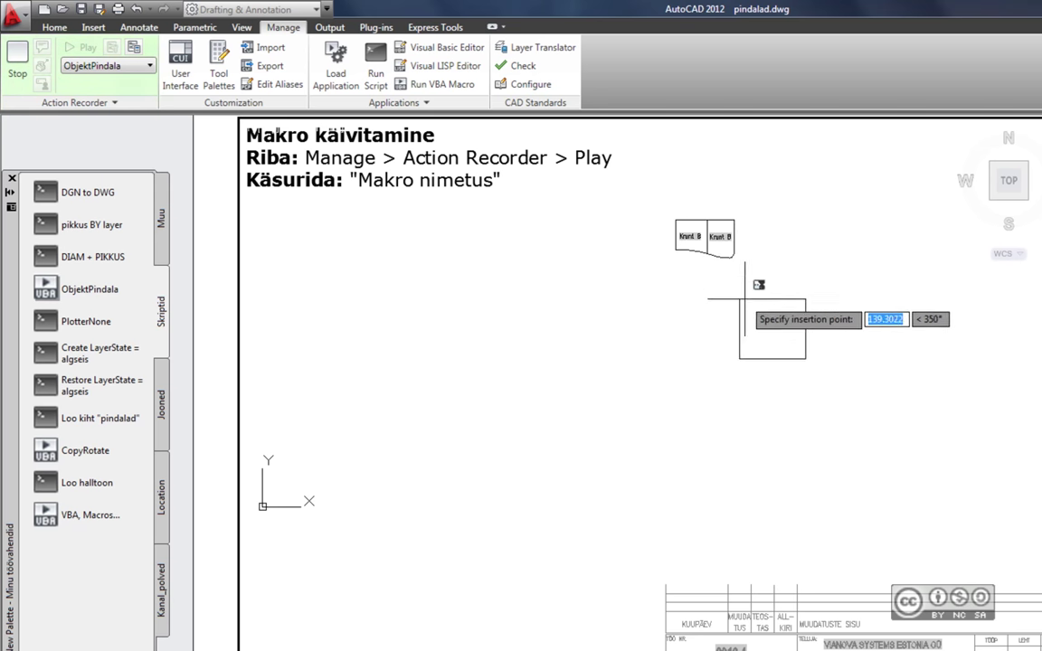
{"action": "left_click", "coordinate": [811, 287]}
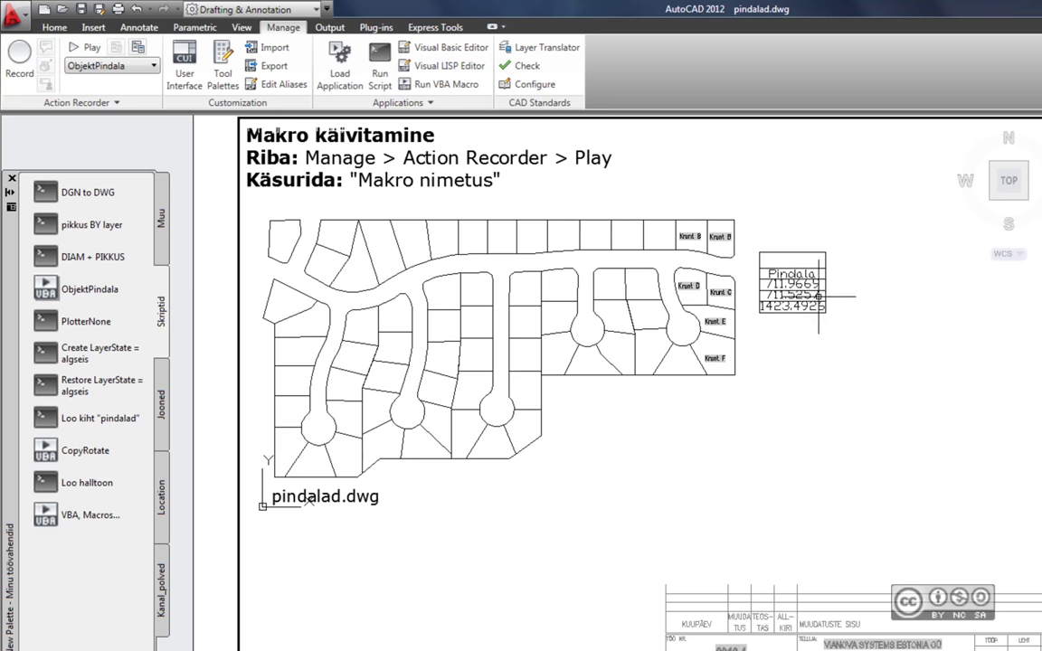
{"action": "scroll", "coordinate": [823, 285], "scroll_direction": "up", "scroll_amount": 3}
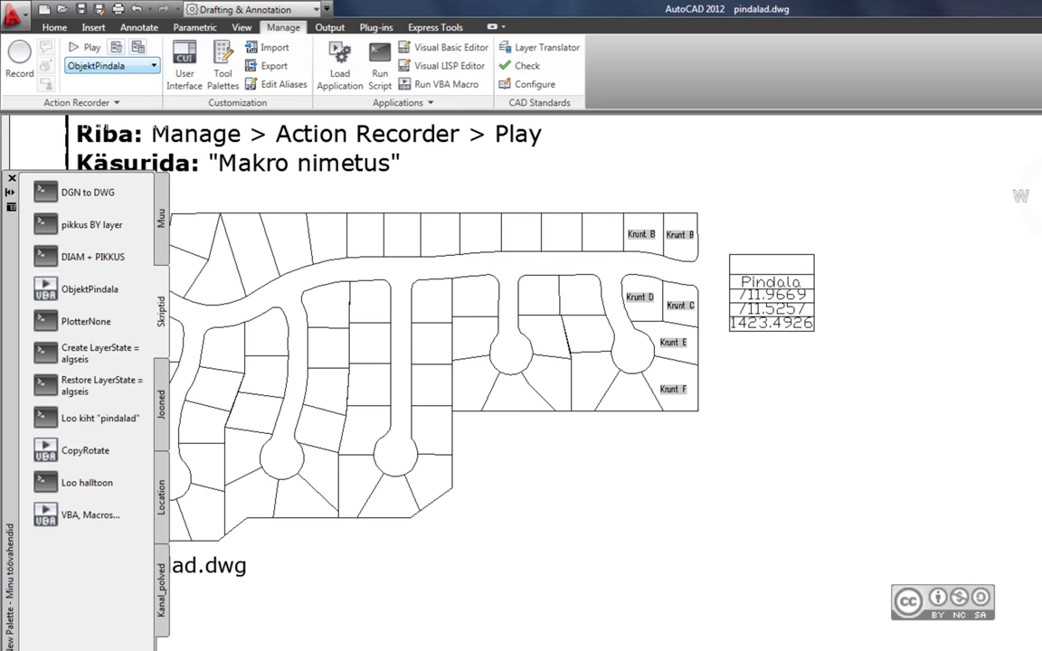
{"action": "left_click", "coordinate": [81, 102]}
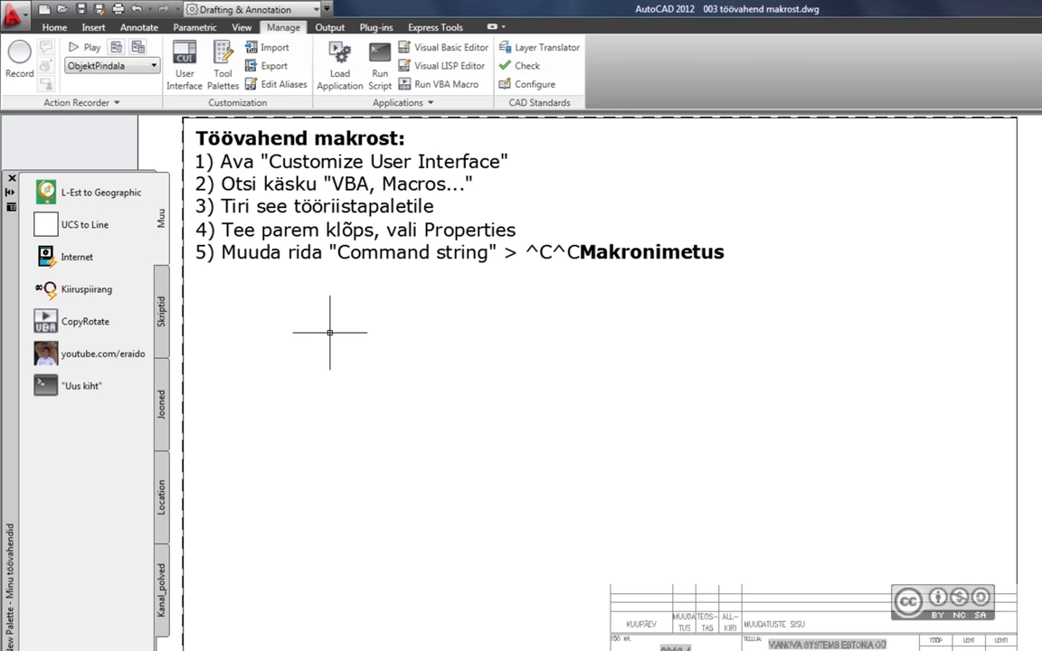
- Open the Customize User Interface editor from the Manage tab
{"action": "left_click", "coordinate": [276, 177]}
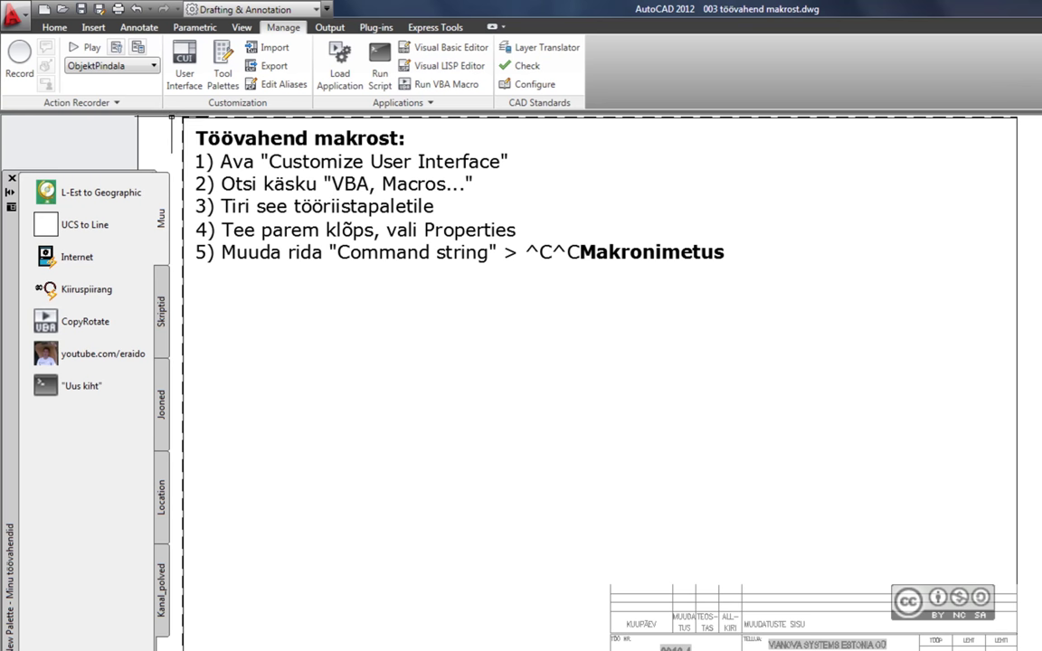
{"action": "left_click", "coordinate": [184, 65]}
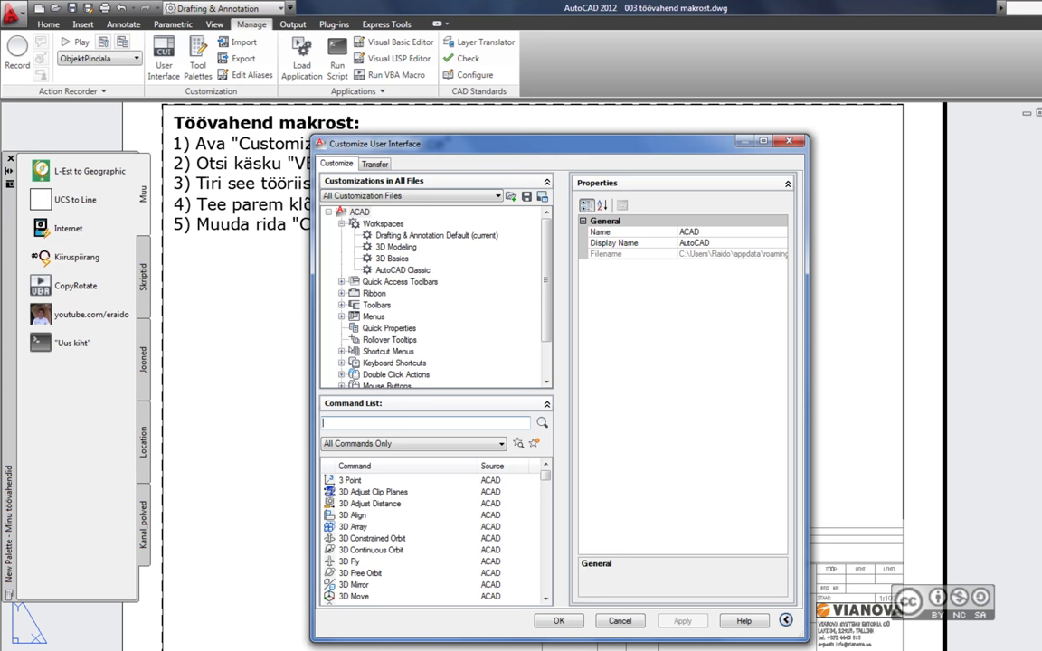
- Filter commands for 'vba' and drag 'VBA, Macros...' onto the palette below 'Uus kiht', then OK
{"action": "type", "text": "vba"}
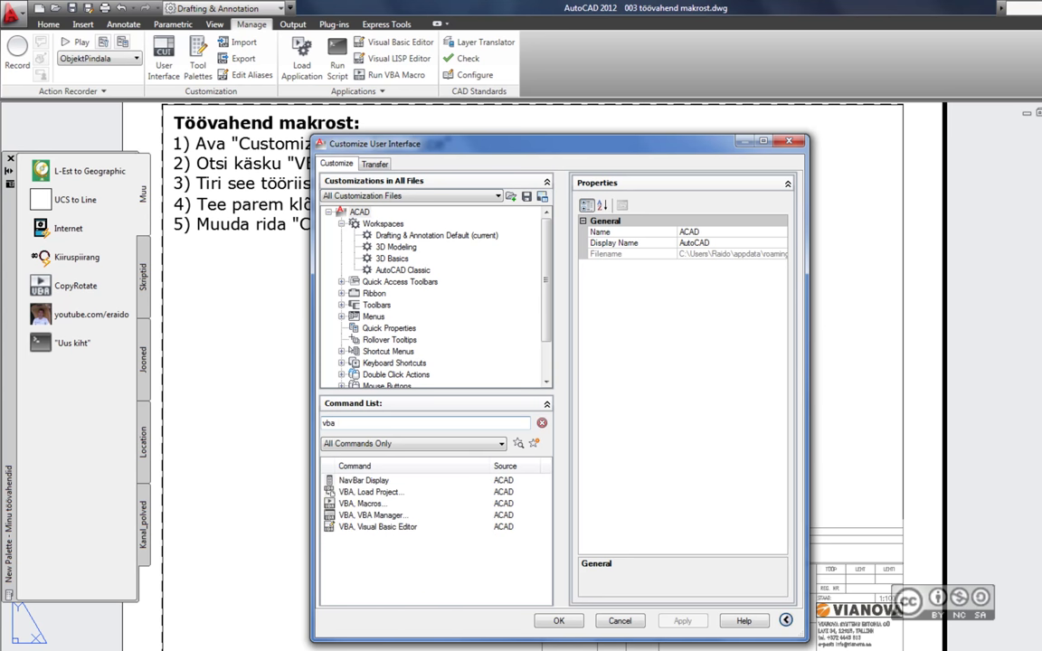
{"action": "left_click", "coordinate": [362, 503]}
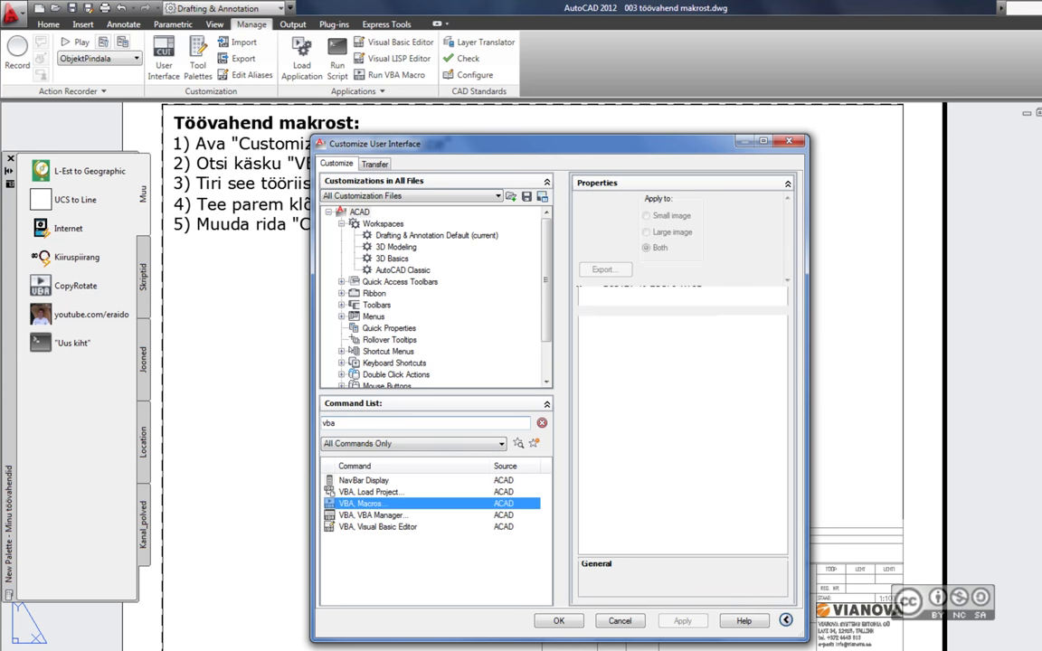
{"action": "left_click_drag", "start_coordinate": [362, 503], "coordinate": [81, 356]}
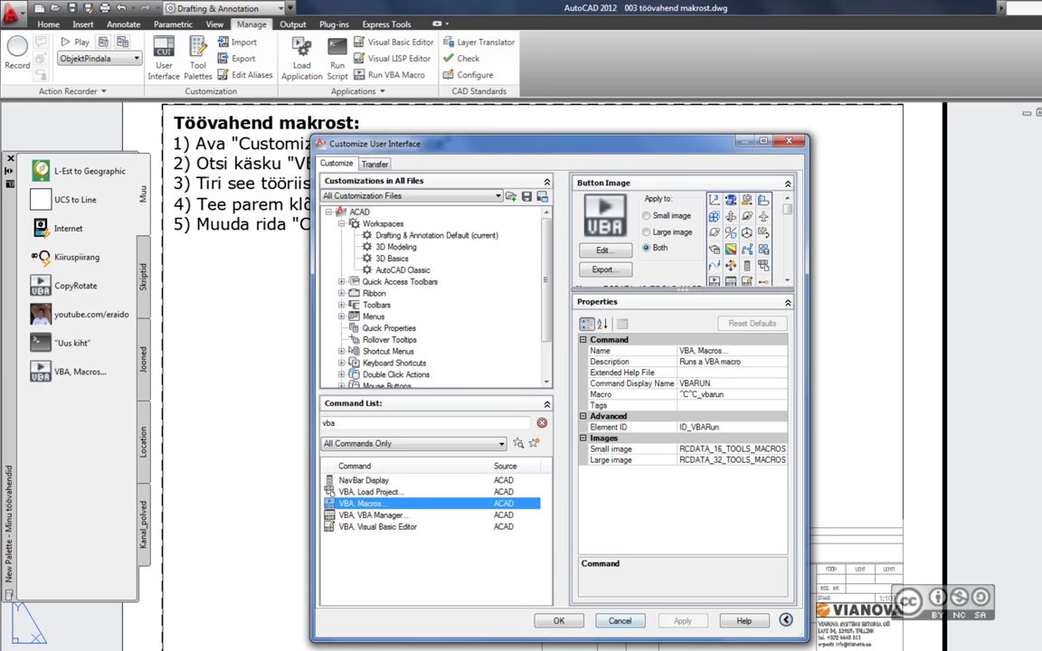
{"action": "left_click", "coordinate": [619, 621]}
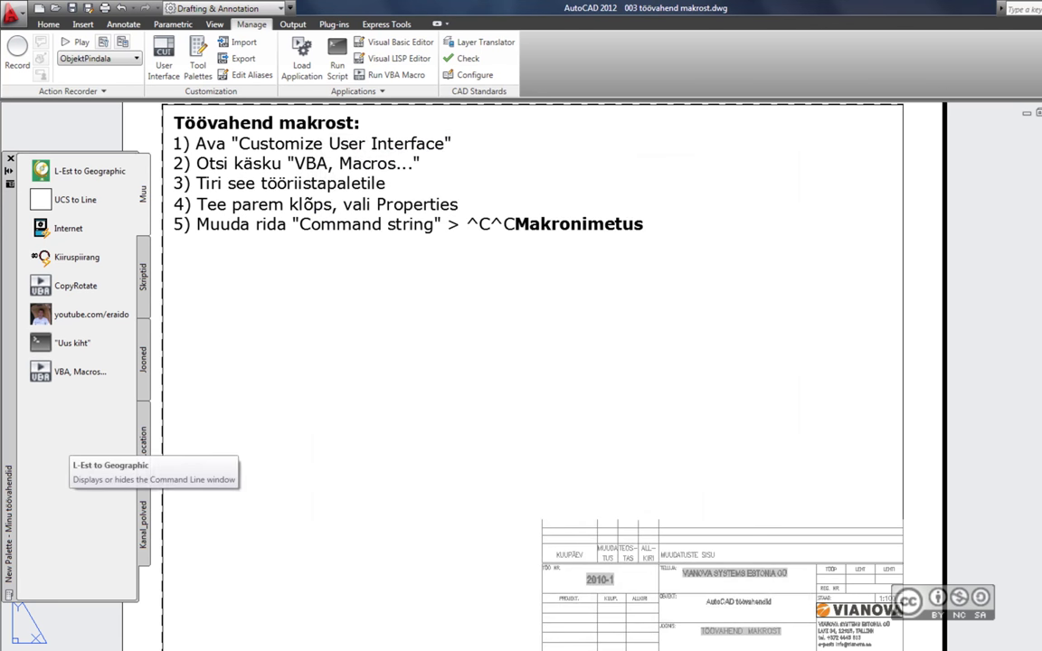
- Name the new tool Copy-Rotate and change its command string from _vbarun to ^C^CCopy-Rotate
{"action": "right_click", "coordinate": [86, 370]}
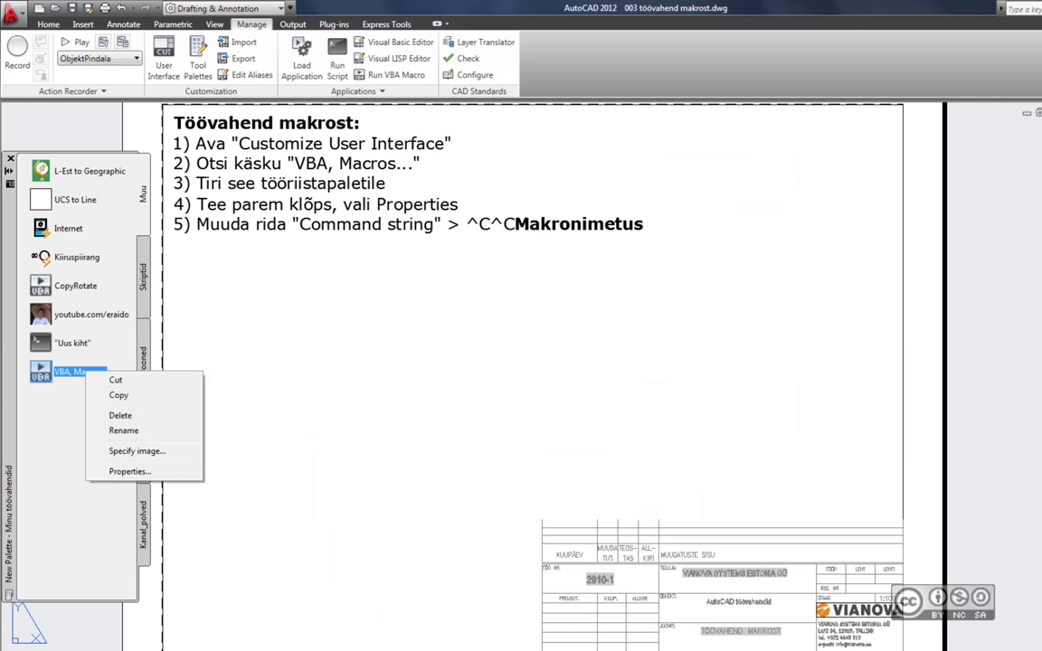
{"action": "left_click", "coordinate": [129, 471]}
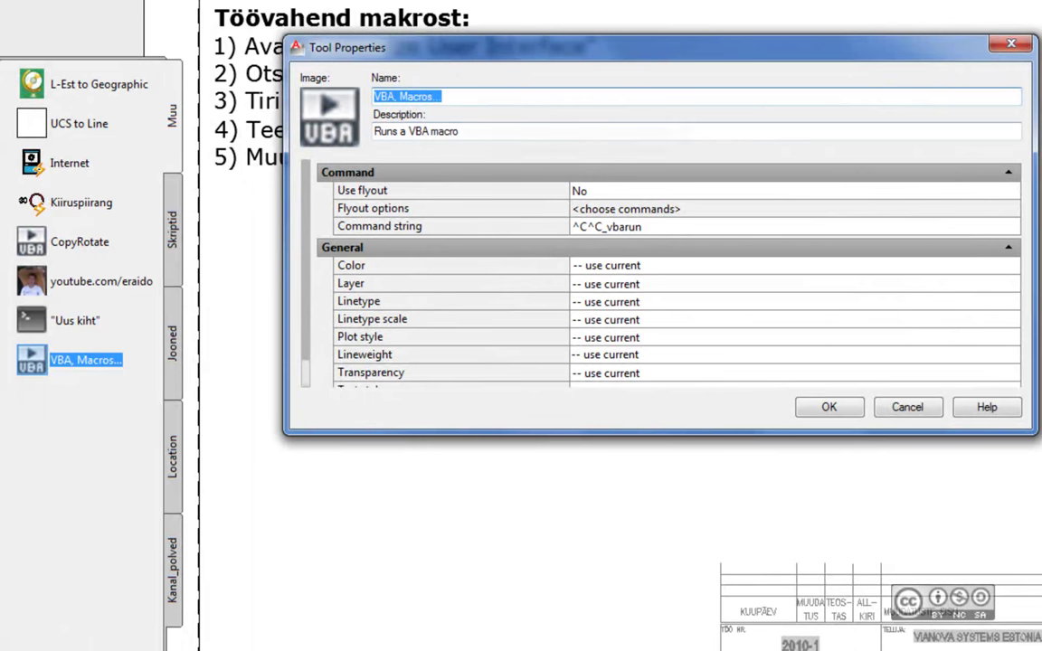
{"action": "type", "text": "Copy-"}
{"action": "type", "text": "Rotate"}
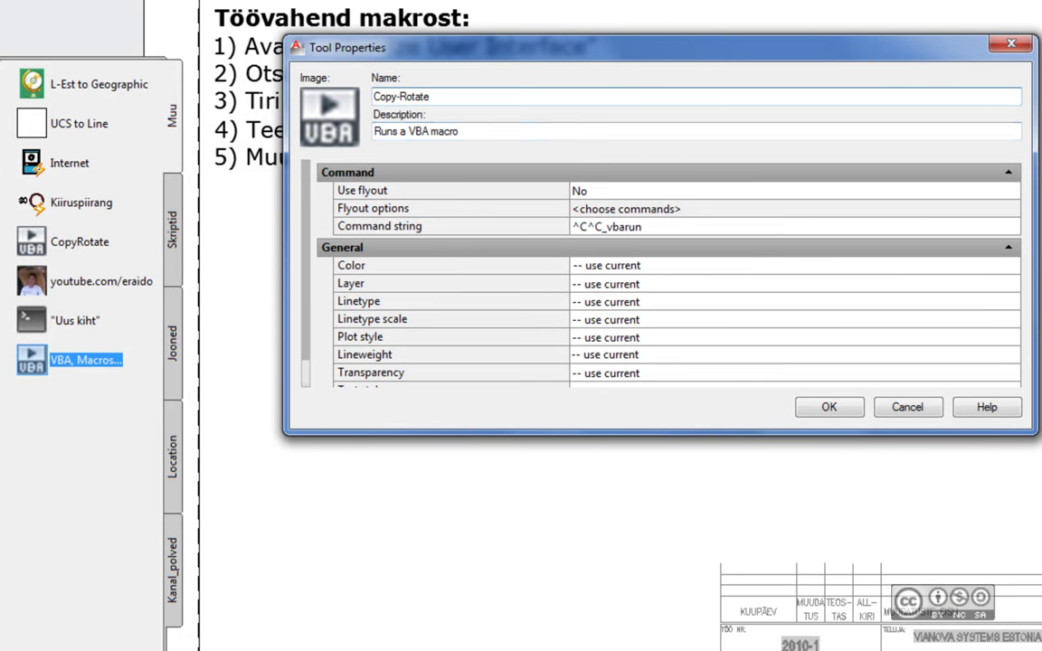
{"action": "left_click", "coordinate": [398, 227]}
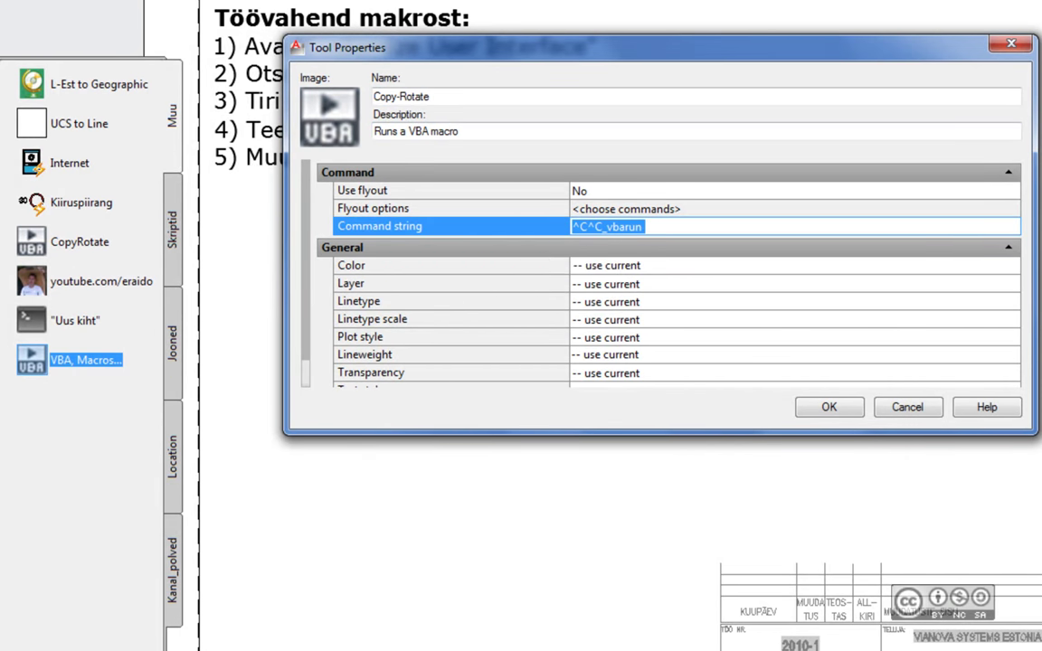
{"action": "left_click_drag", "start_coordinate": [602, 227], "coordinate": [643, 227]}
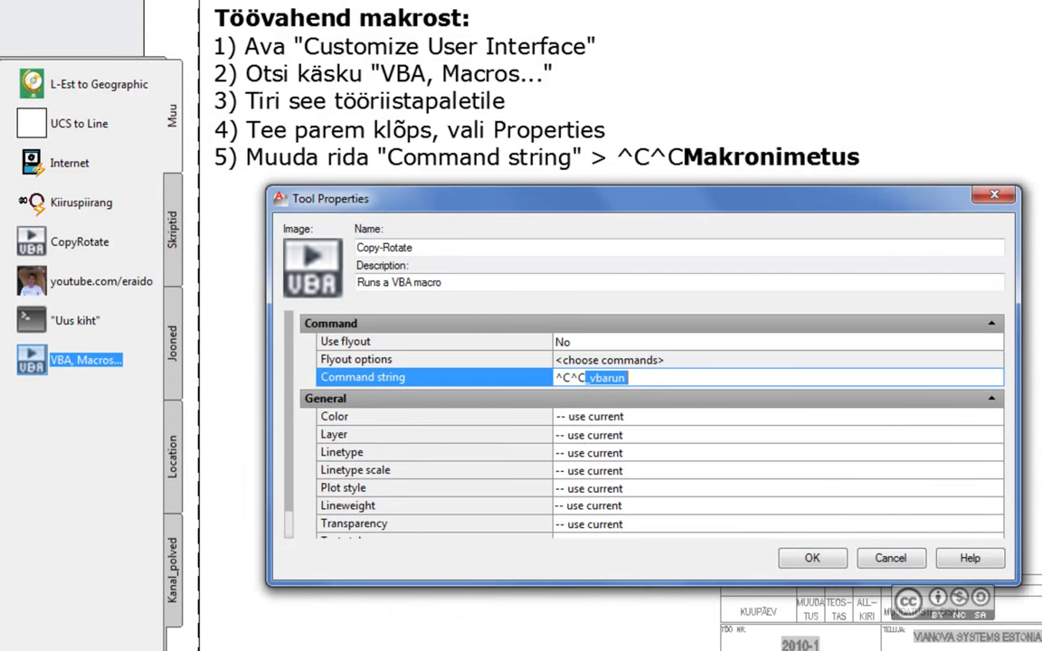
{"action": "type", "text": "Copy-Rotate"}
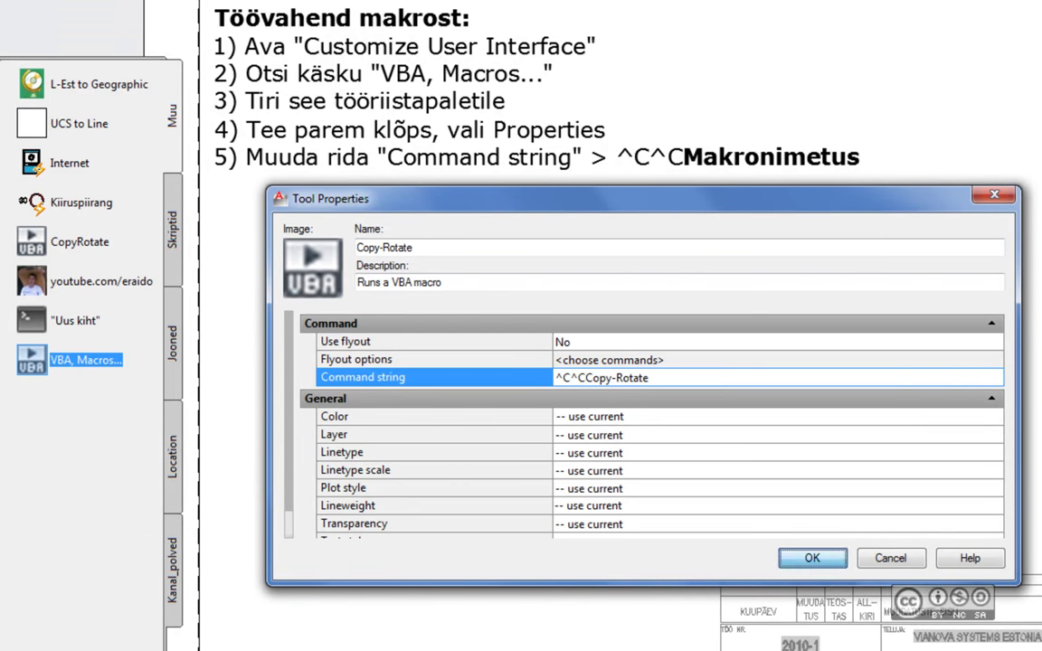
{"action": "left_click", "coordinate": [812, 558]}
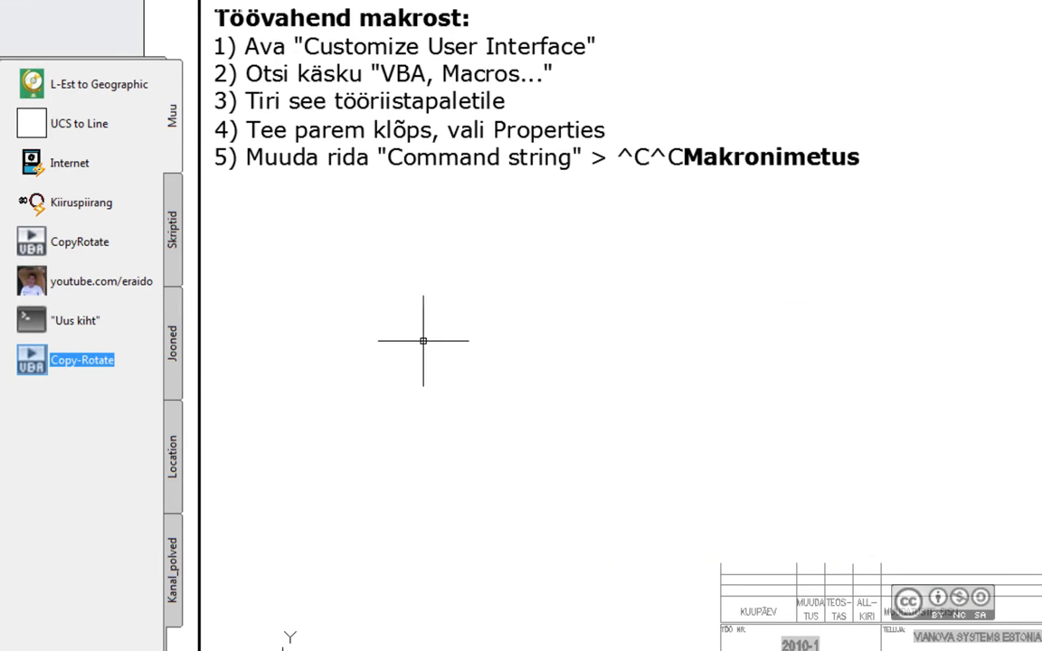
- Draw a rectangle with REC by picking two corners
{"action": "type", "text": "rec"}
{"action": "key", "text": "Return"}
{"action": "left_click", "coordinate": [362, 301]}
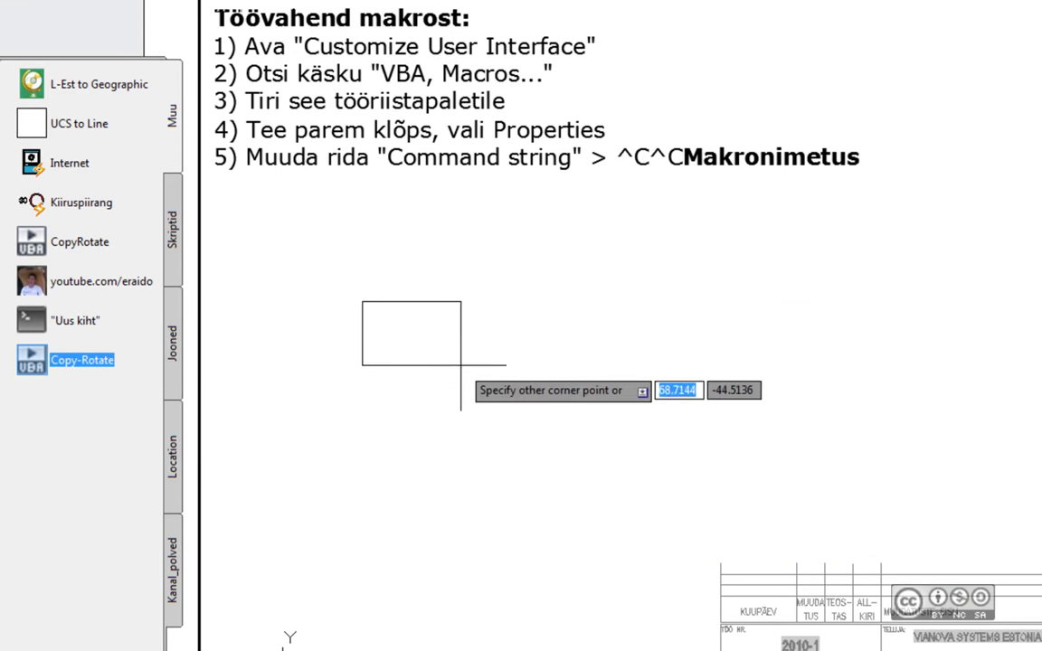
{"action": "left_click", "coordinate": [432, 346]}
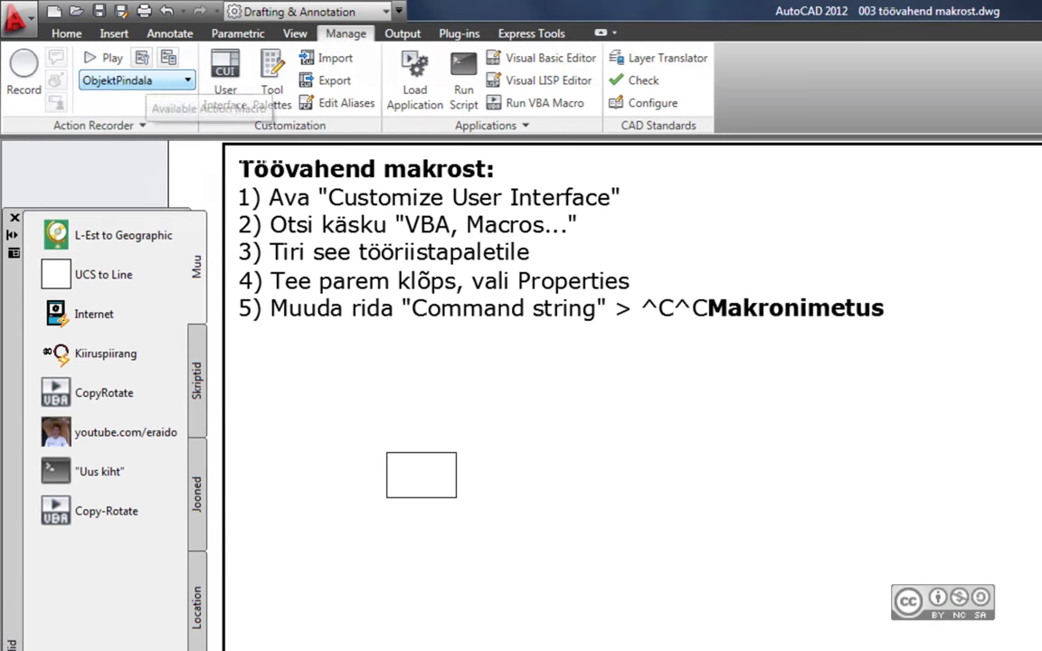
- Use the Copy-Rotate palette tool to copy the rectangle down-right and rotate it, then show Skriptid
{"action": "left_click", "coordinate": [135, 79]}
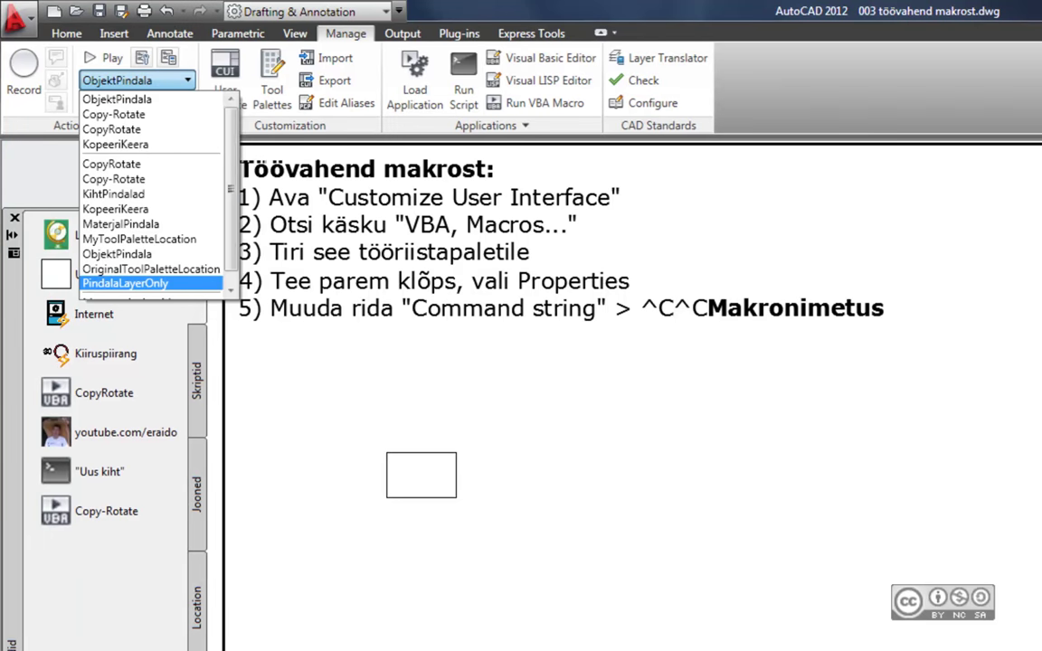
{"action": "key", "text": "Escape"}
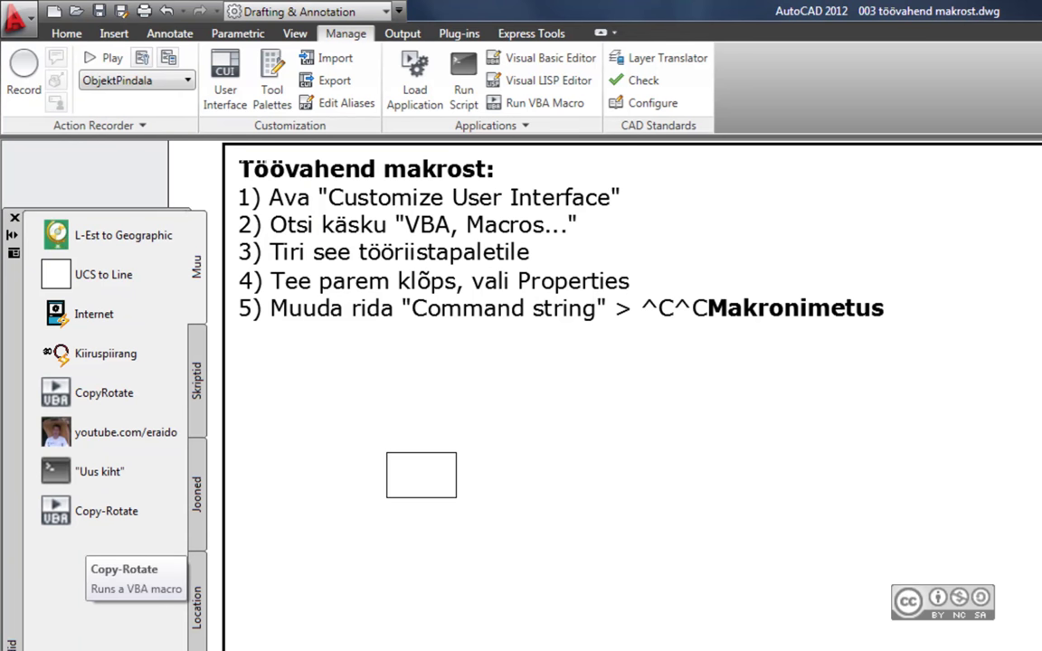
{"action": "left_click", "coordinate": [57, 511]}
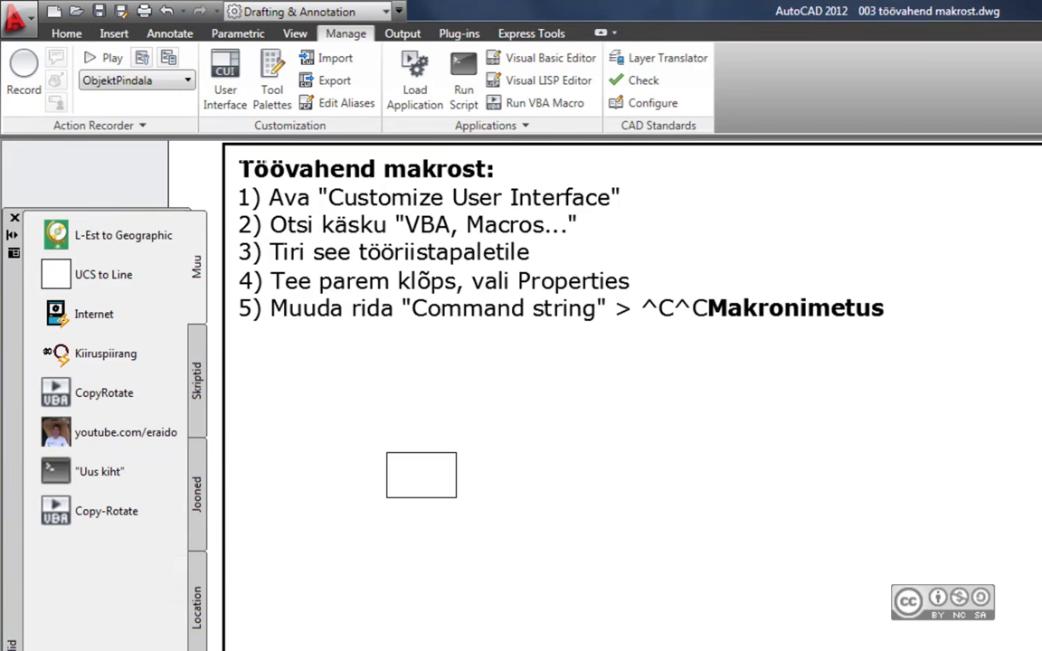
{"action": "left_click", "coordinate": [387, 456]}
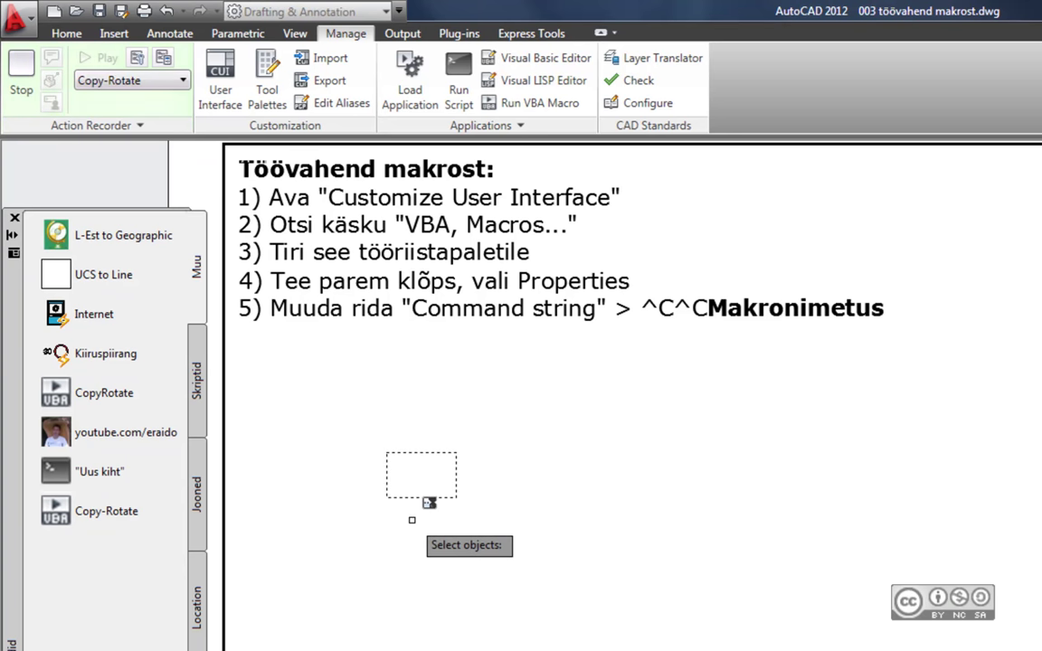
{"action": "key", "text": "Return"}
{"action": "left_click", "coordinate": [387, 498]}
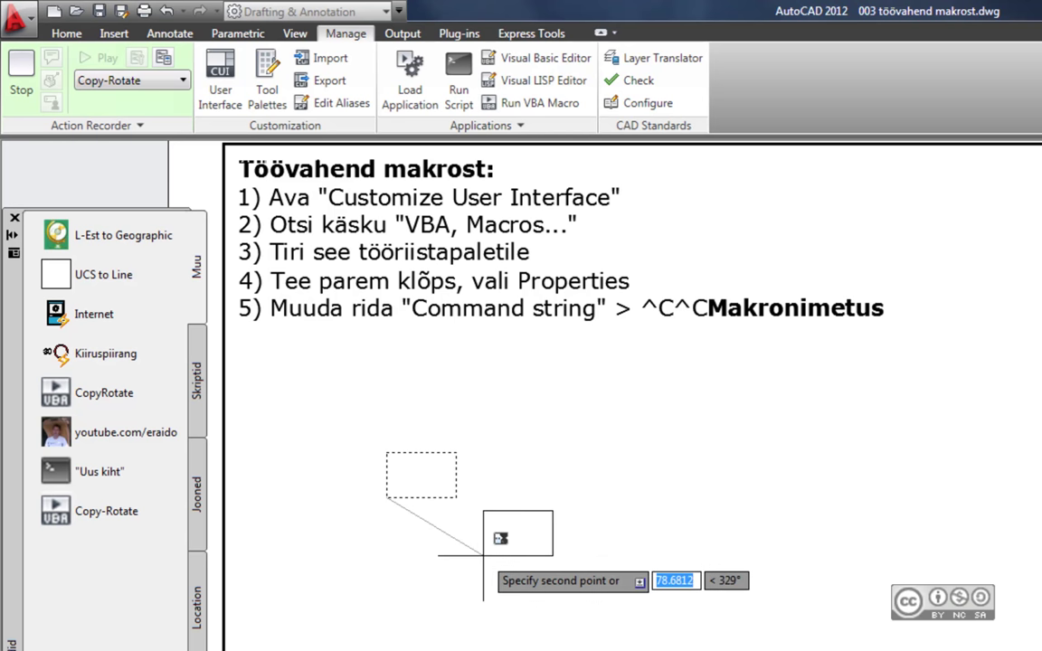
{"action": "left_click", "coordinate": [483, 555]}
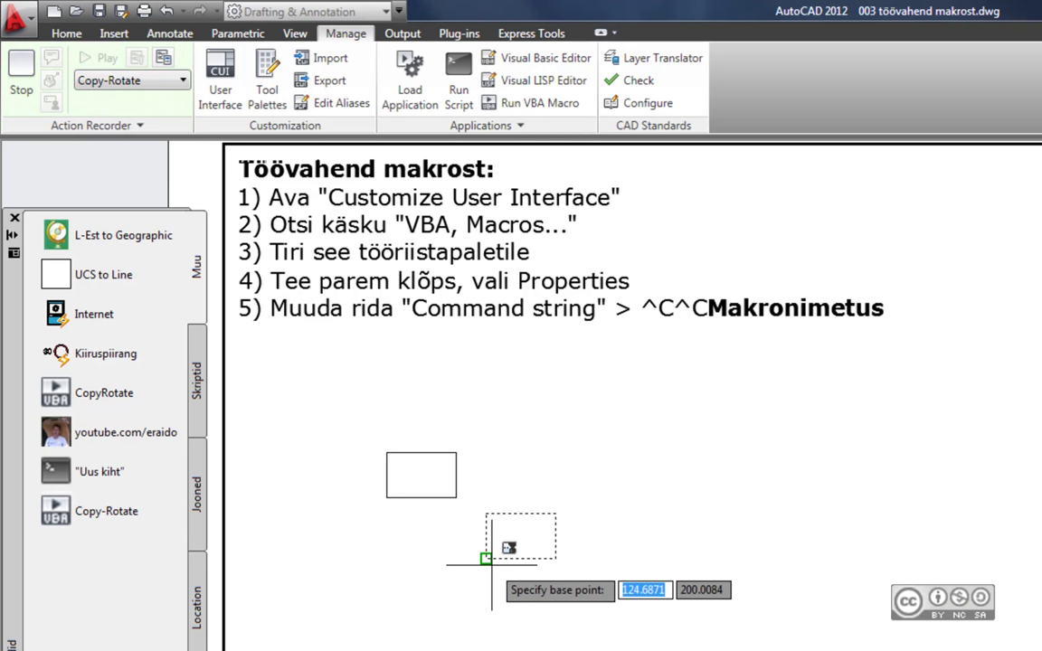
{"action": "left_click", "coordinate": [486, 558]}
{"action": "left_click", "coordinate": [582, 486]}
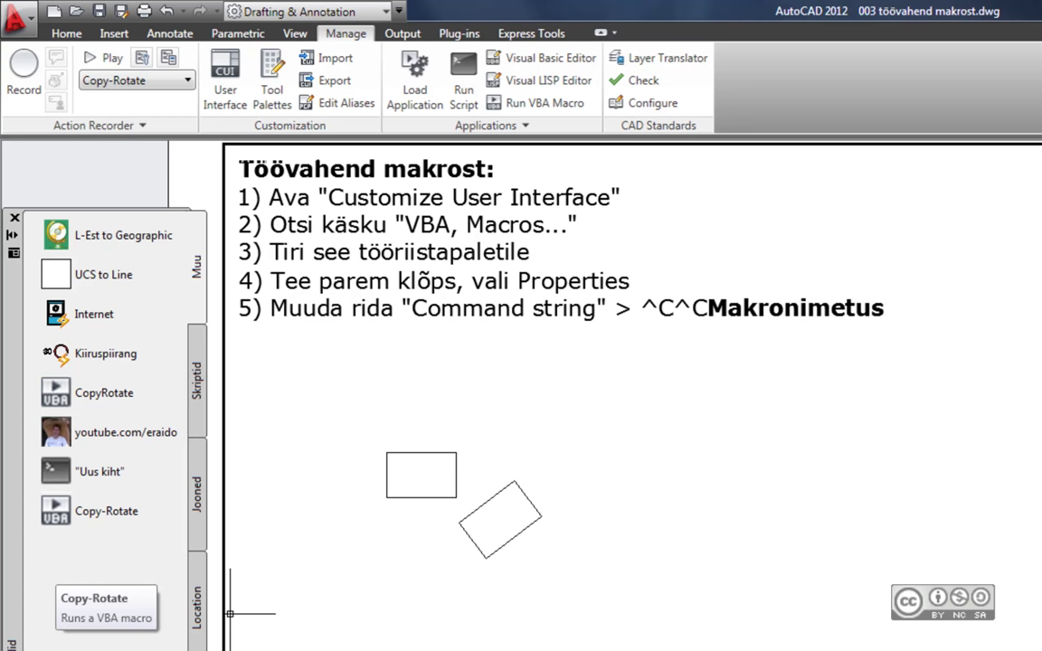
{"action": "left_click", "coordinate": [196, 380]}
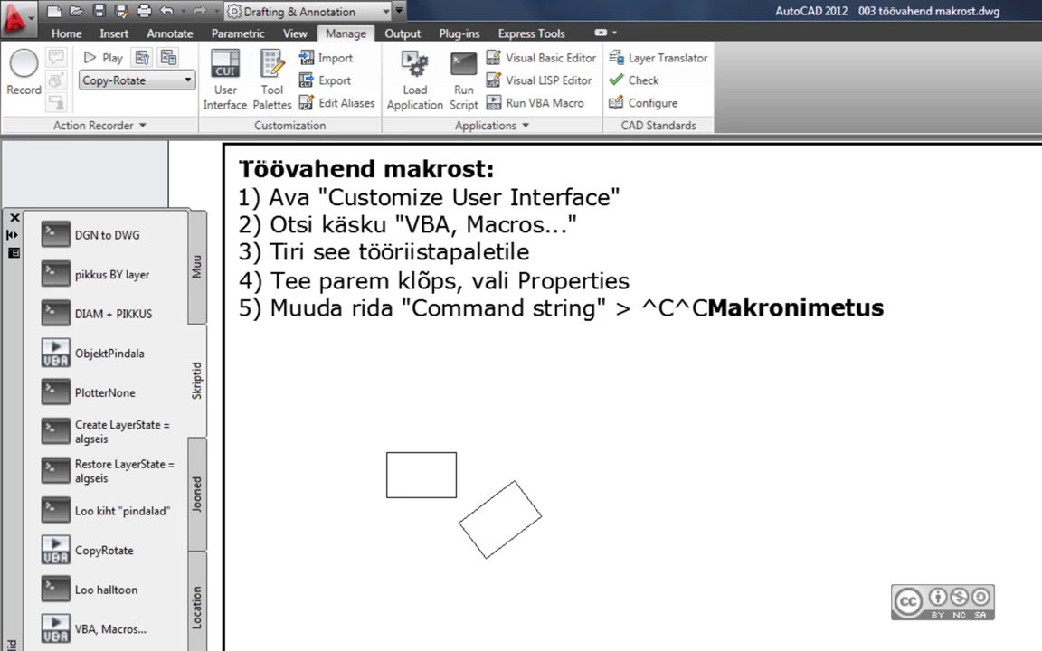
{"action": "left_click", "coordinate": [152, 51]}
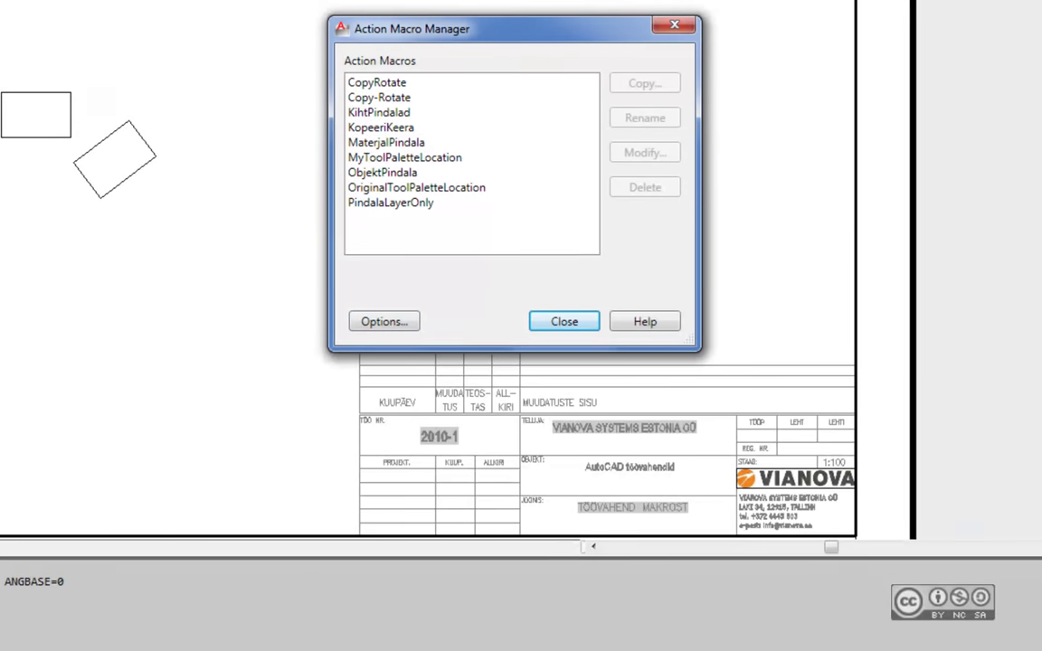
{"action": "left_click", "coordinate": [383, 321]}
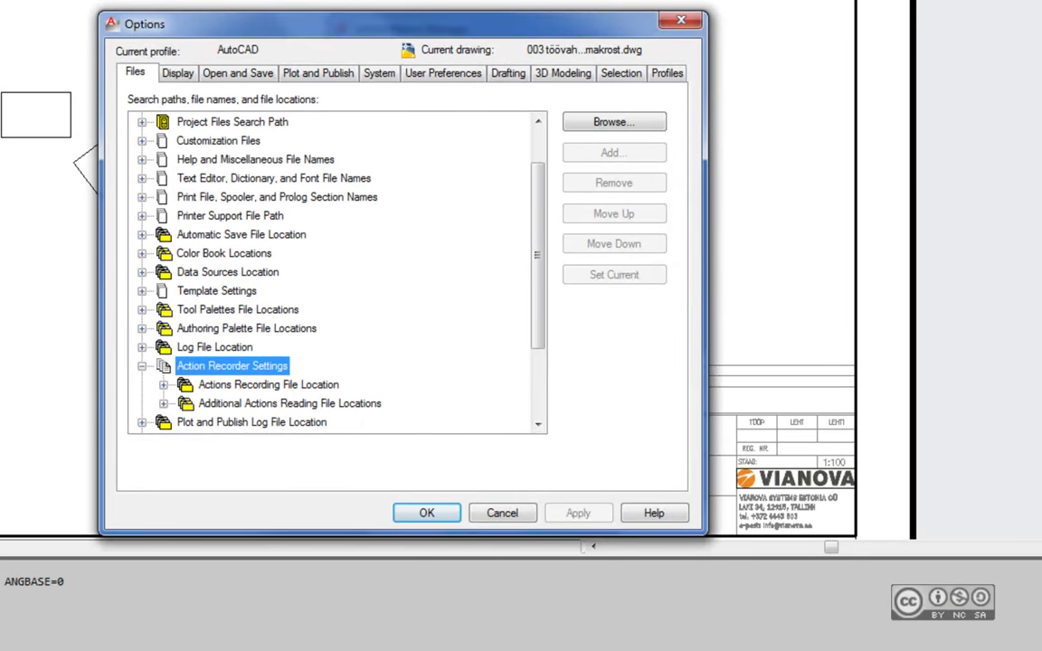
{"action": "double_click", "coordinate": [268, 385]}
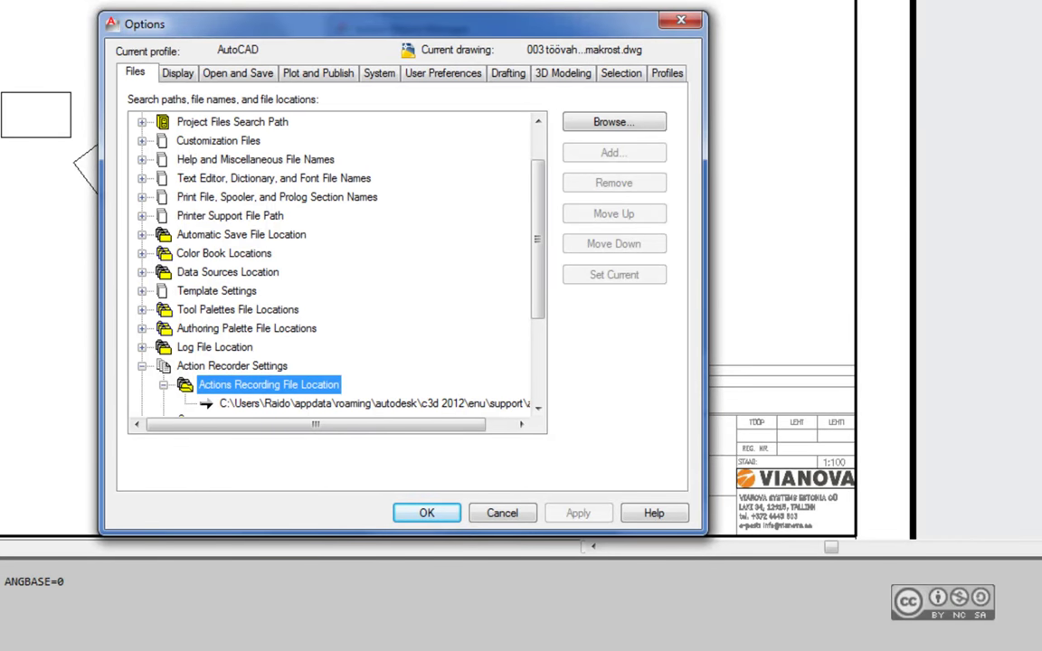
{"action": "left_click", "coordinate": [426, 513]}
{"action": "left_click", "coordinate": [569, 333]}
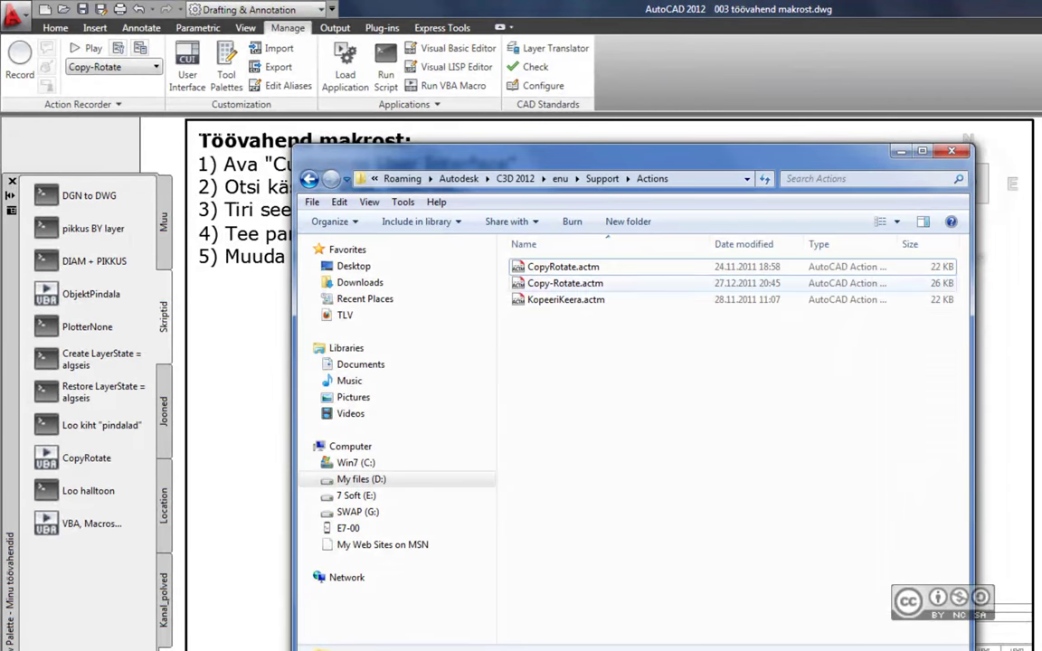
- Select the Copy-Rotate.actm macro file in the Support\Actions folder
{"action": "left_click", "coordinate": [564, 283]}
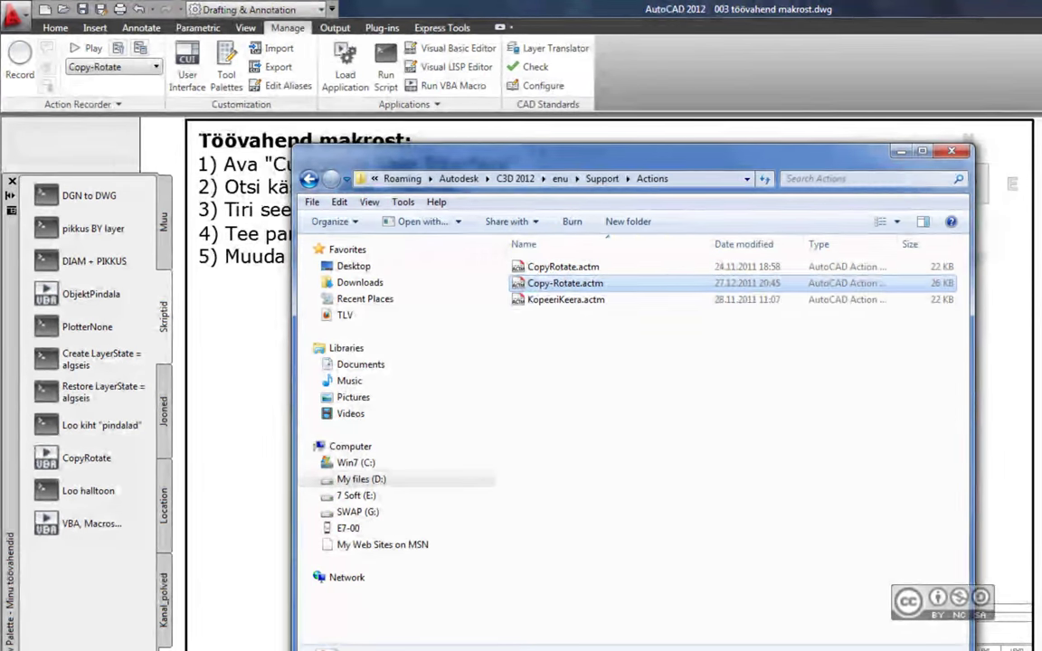
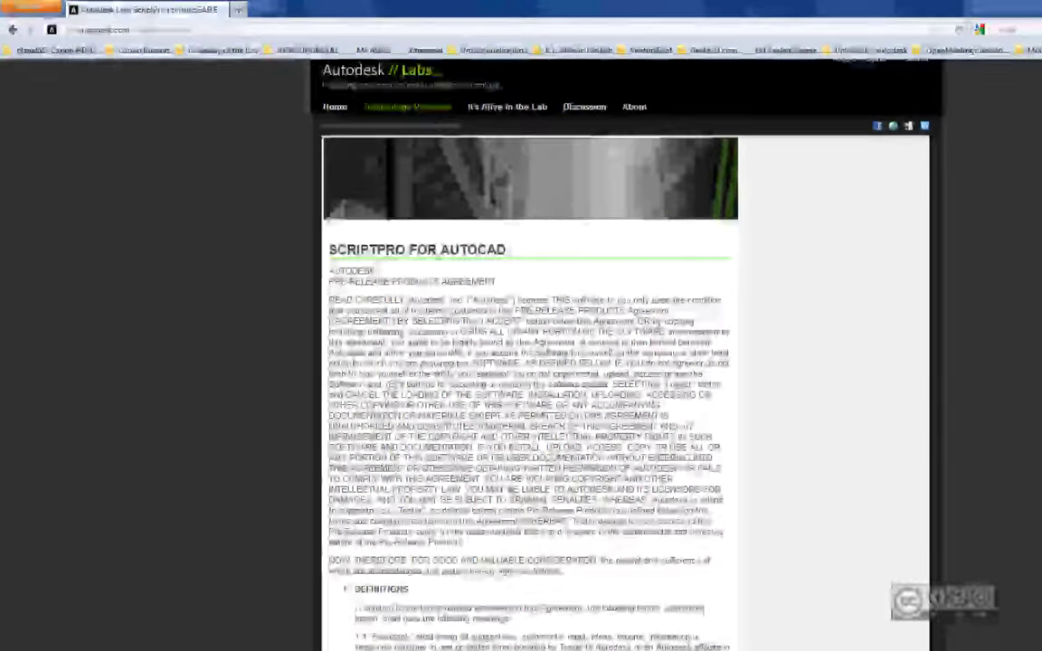
- Launch ScriptPro.exe from the bin subfolder of the ScriptPro program folder
{"action": "scroll", "coordinate": [529, 362], "scroll_direction": "down", "scroll_amount": 5}
{"action": "scroll", "coordinate": [529, 362], "scroll_direction": "down", "scroll_amount": 5}
{"action": "scroll", "coordinate": [529, 361], "scroll_direction": "down", "scroll_amount": 5}
{"action": "scroll", "coordinate": [529, 362], "scroll_direction": "down", "scroll_amount": 5}
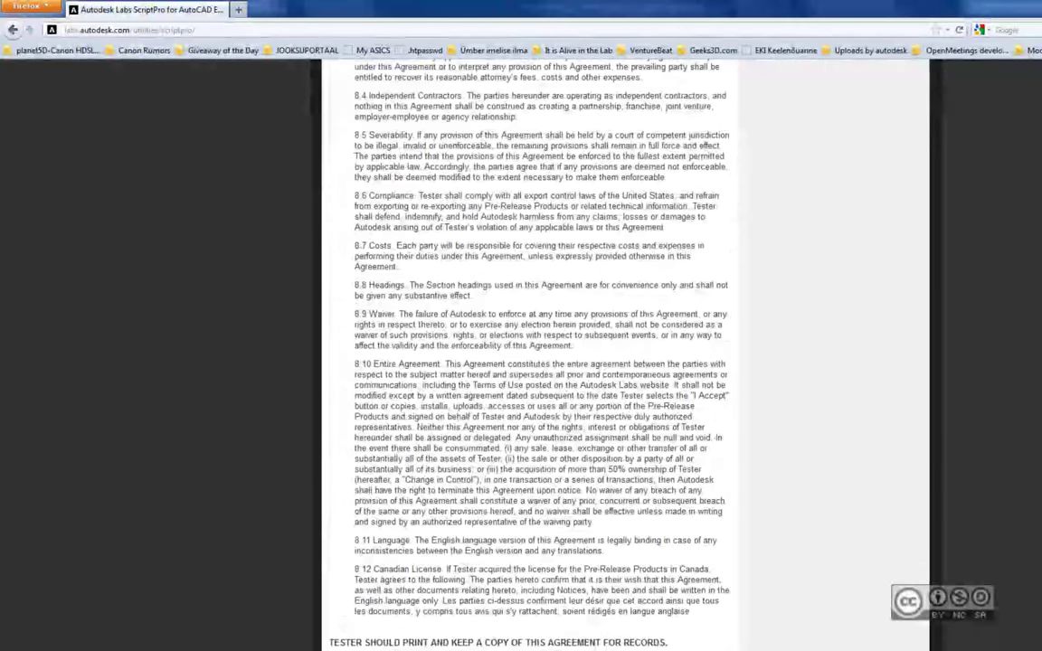
{"action": "scroll", "coordinate": [529, 362], "scroll_direction": "up", "scroll_amount": 5}
{"action": "scroll", "coordinate": [529, 362], "scroll_direction": "up", "scroll_amount": 5}
{"action": "scroll", "coordinate": [529, 362], "scroll_direction": "up", "scroll_amount": 5}
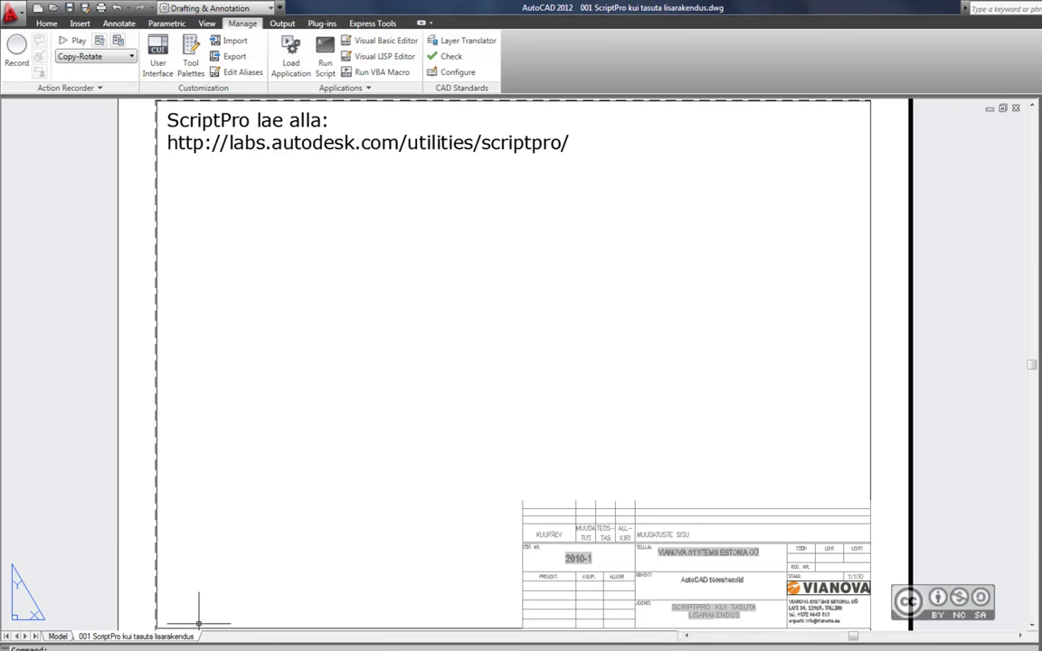
{"action": "left_click", "coordinate": [180, 649]}
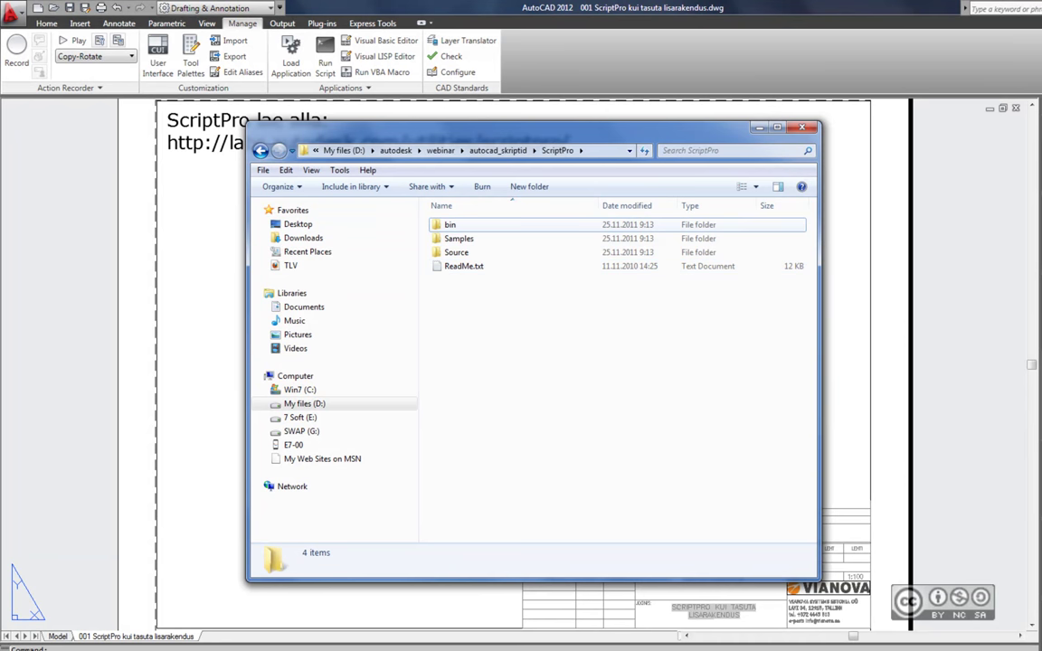
{"action": "double_click", "coordinate": [450, 225]}
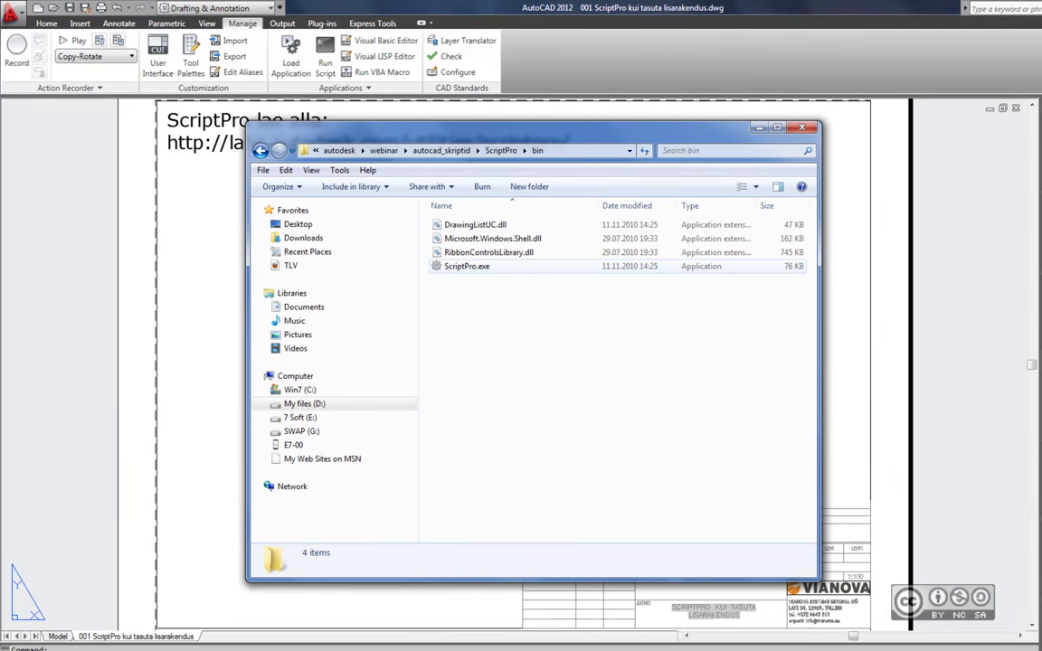
{"action": "double_click", "coordinate": [467, 266]}
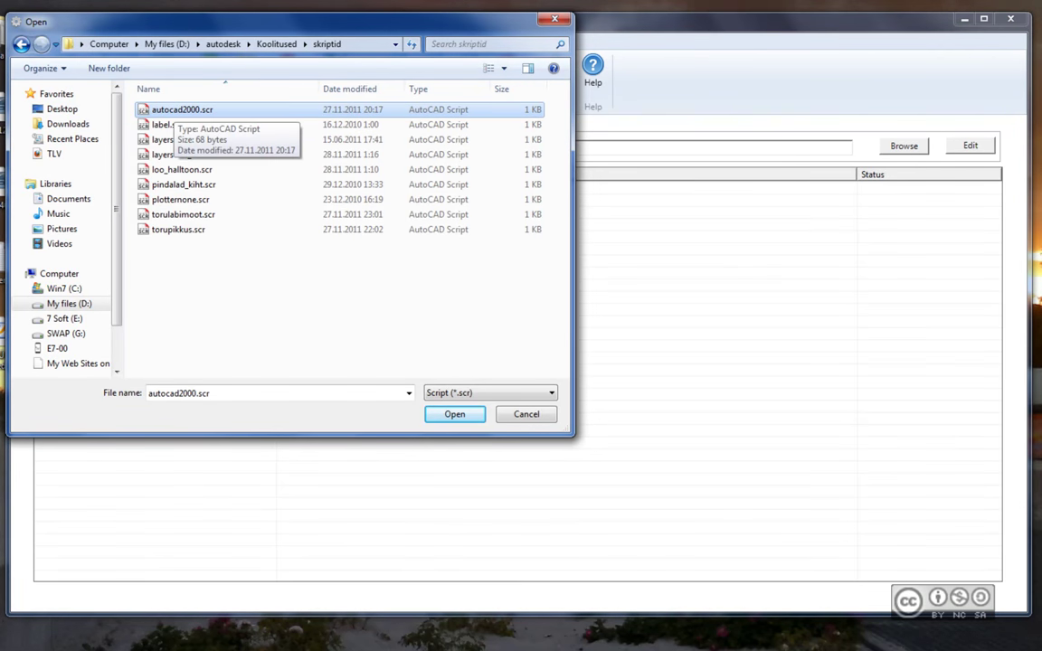
- Preview autocad2000.scr in Notepad, then set it as ScriptPro's script file
{"action": "right_click", "coordinate": [189, 110]}
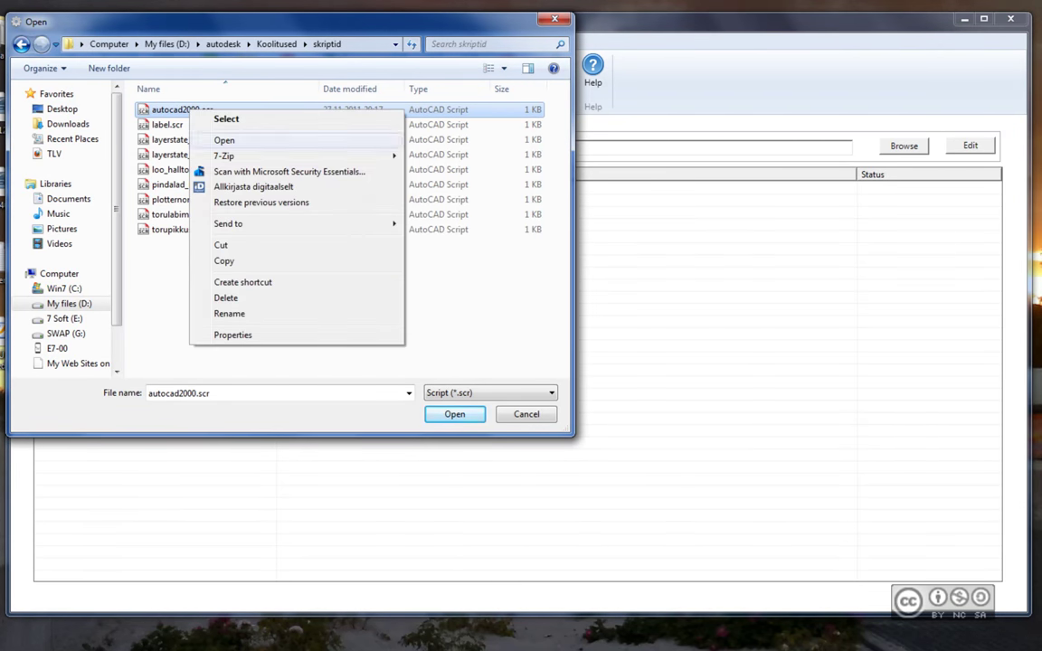
{"action": "left_click", "coordinate": [224, 140]}
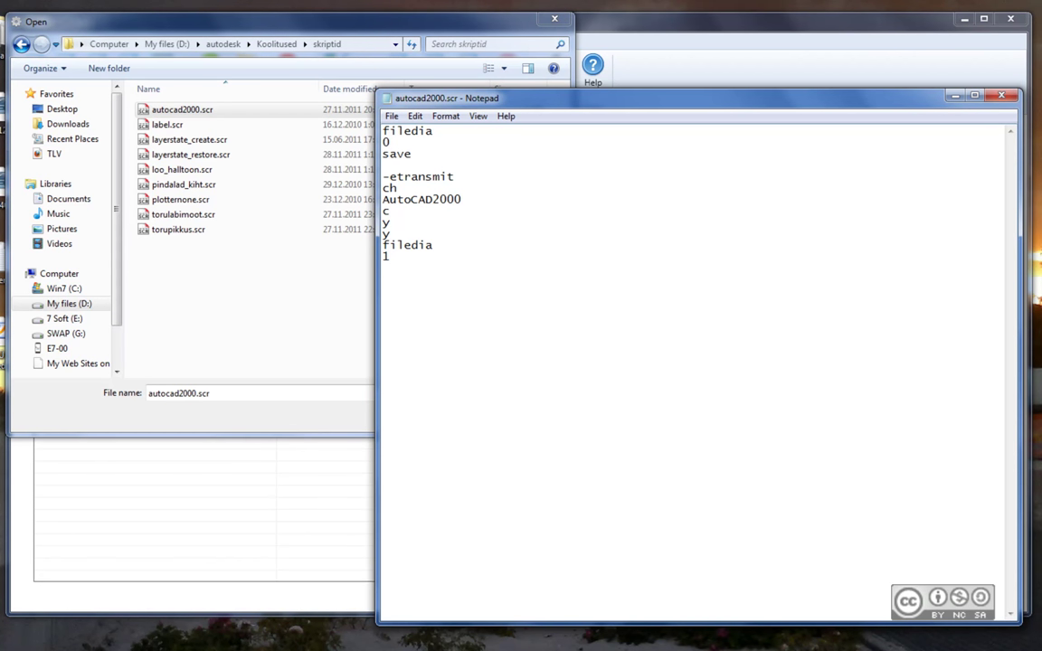
{"action": "key", "text": "alt+F4"}
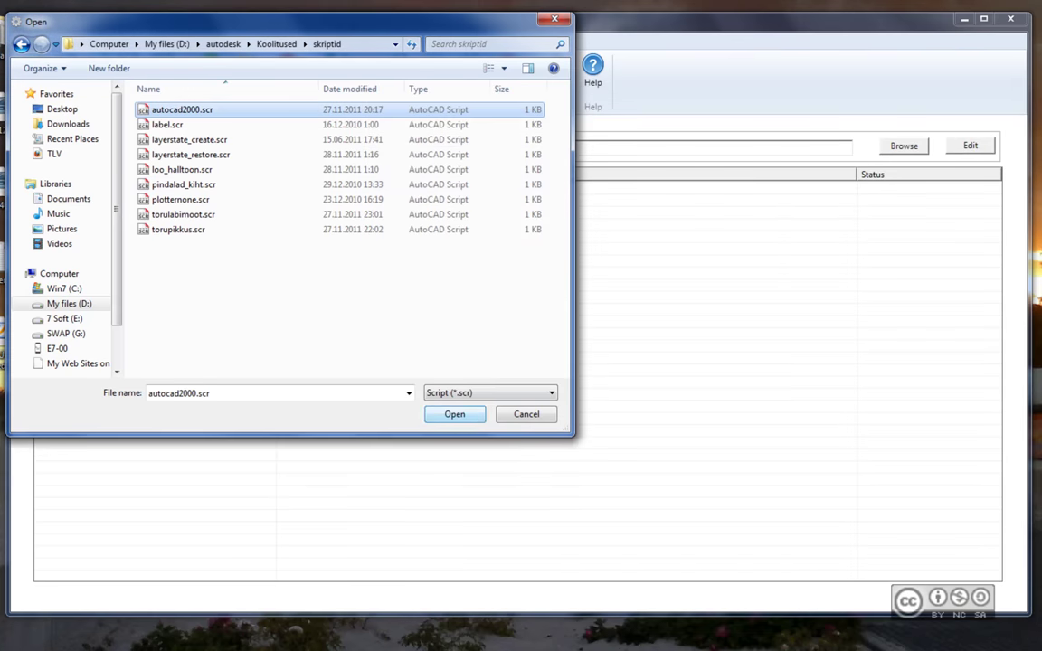
{"action": "key", "text": "Return"}
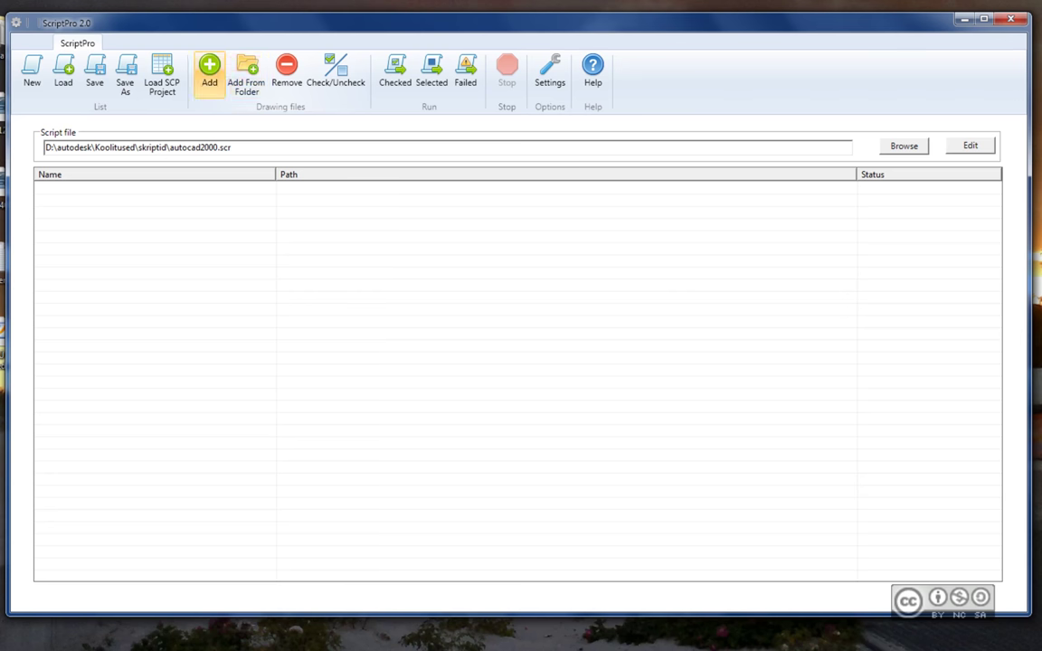
- Add the four 001 .dwg drawings from webinar\autocad_skriptid\failid_for_script_pro to the drawing list
{"action": "left_click", "coordinate": [209, 72]}
{"action": "scroll", "coordinate": [343, 235], "scroll_direction": "down", "scroll_amount": 6}
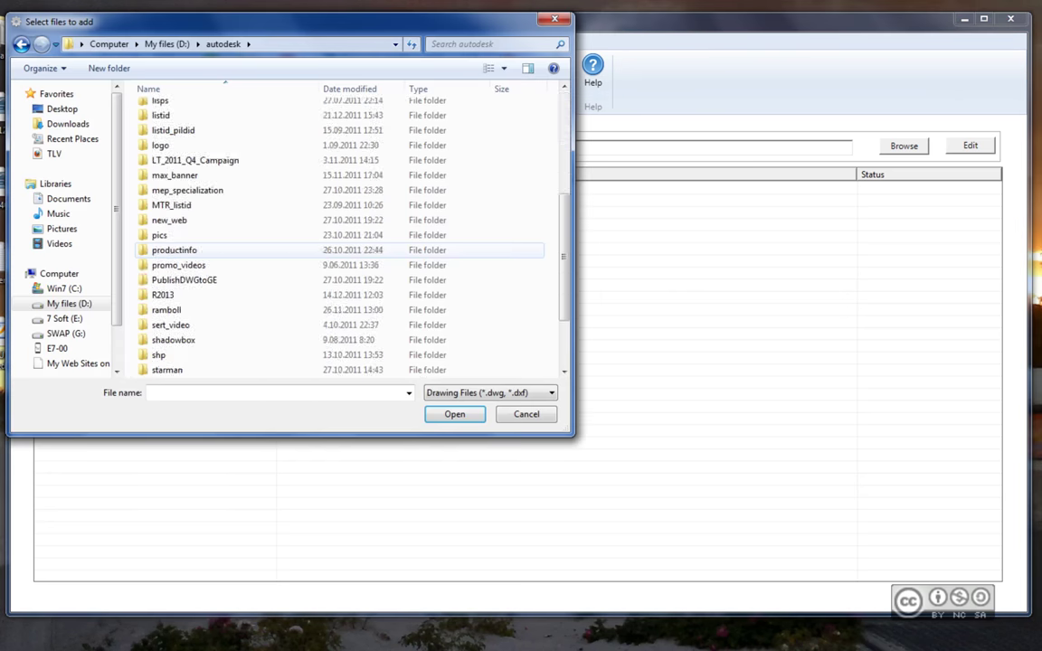
{"action": "scroll", "coordinate": [343, 235], "scroll_direction": "down", "scroll_amount": 2}
{"action": "double_click", "coordinate": [168, 325]}
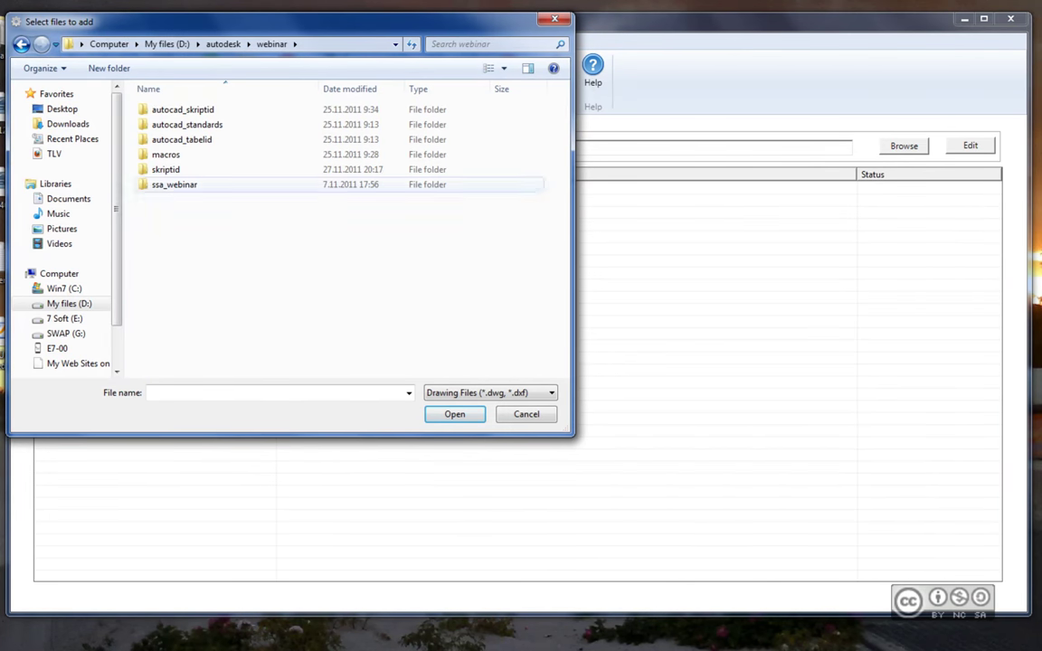
{"action": "left_click", "coordinate": [204, 124]}
{"action": "left_click", "coordinate": [229, 139], "text": "ctrl"}
{"action": "left_click", "coordinate": [203, 154], "text": "ctrl"}
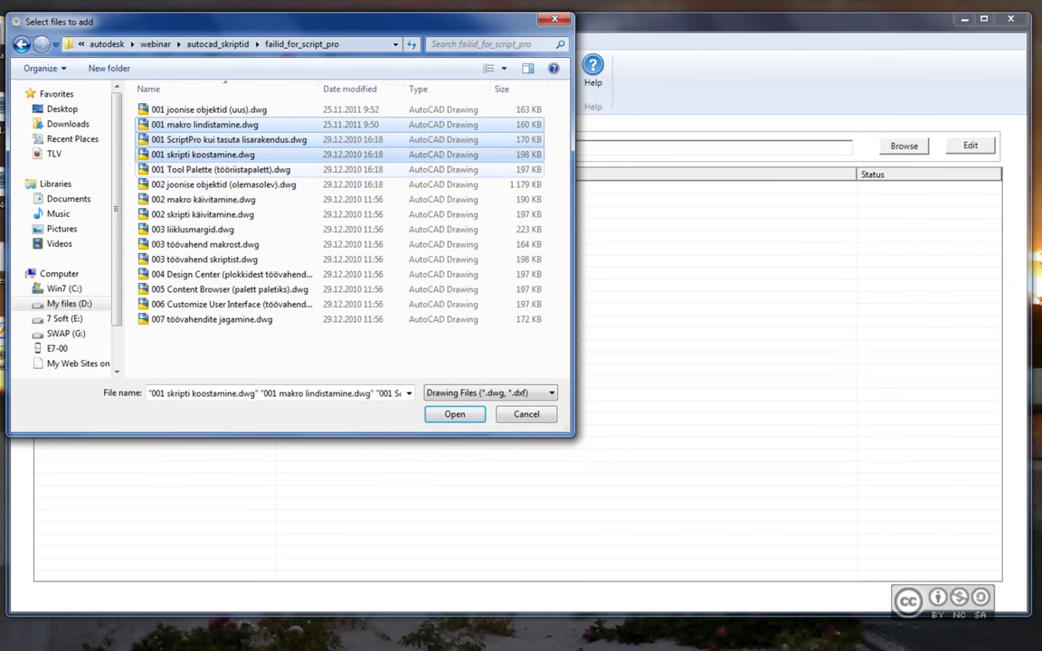
{"action": "left_click", "coordinate": [221, 169], "text": "ctrl"}
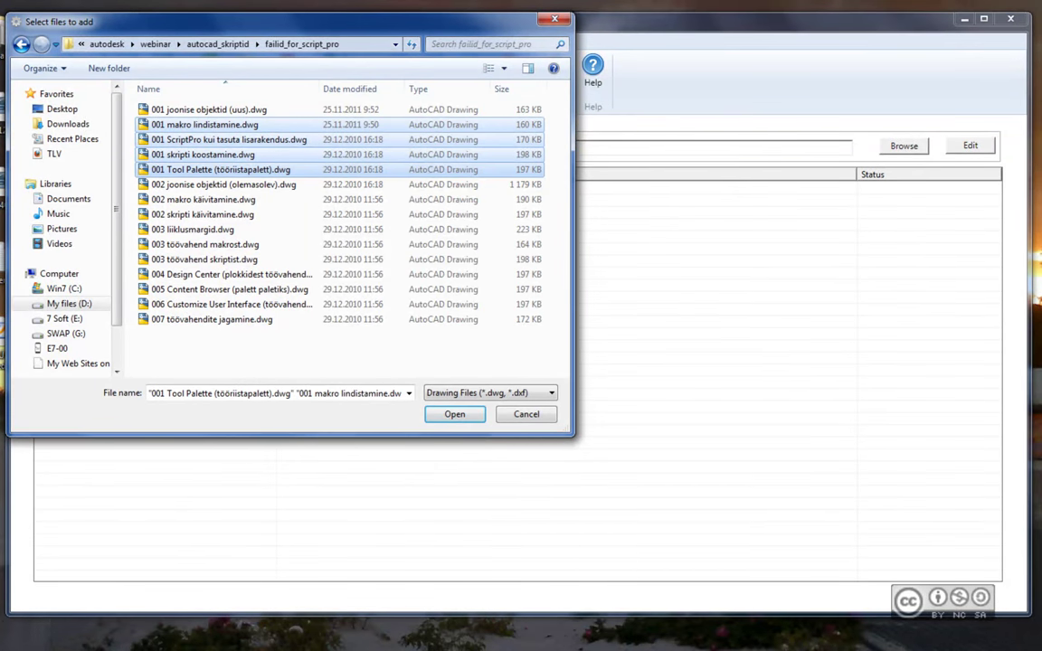
{"action": "key", "text": "Return"}
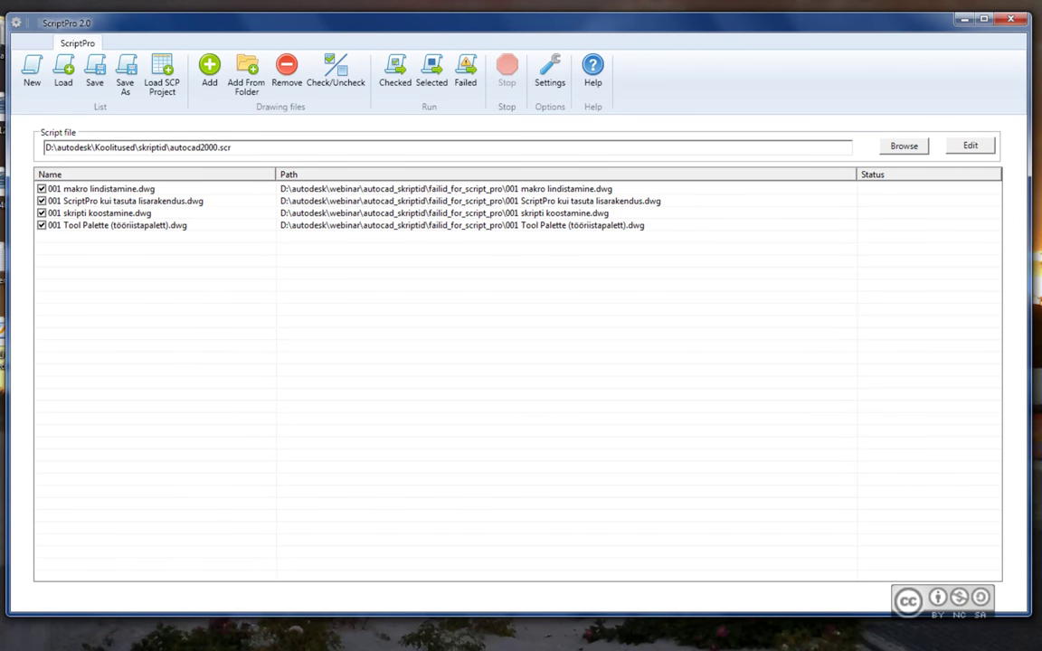
- In Settings, browse for the AutoCAD executable in E:\Program Files\Autodesk\AutoCAD Civil 3D 2012
{"action": "left_click", "coordinate": [549, 72]}
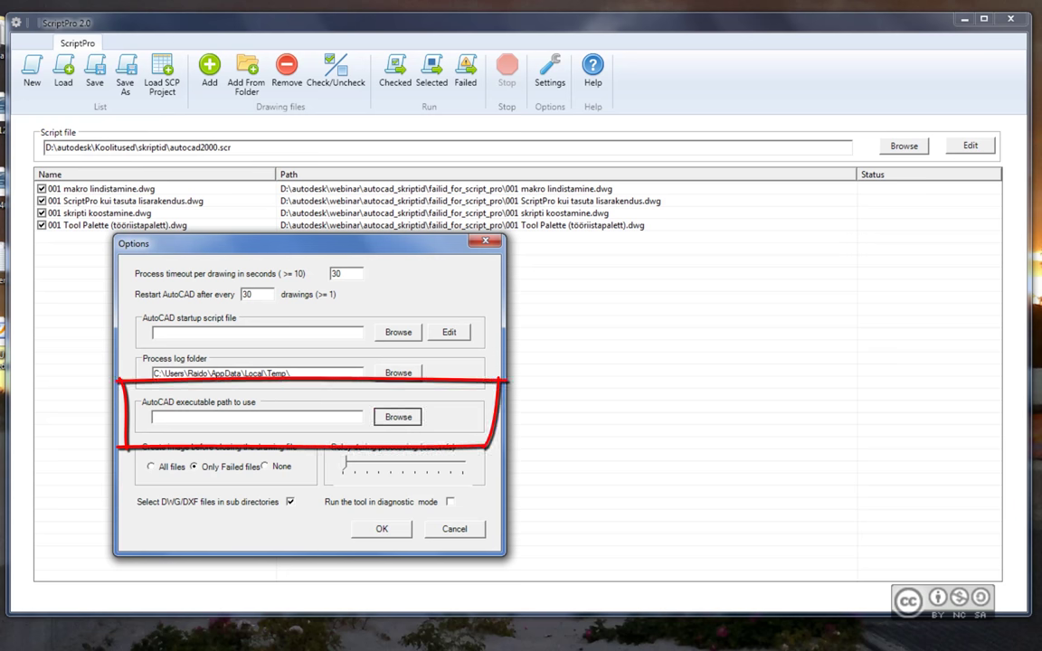
{"action": "left_click", "coordinate": [398, 416]}
{"action": "left_click", "coordinate": [177, 561]}
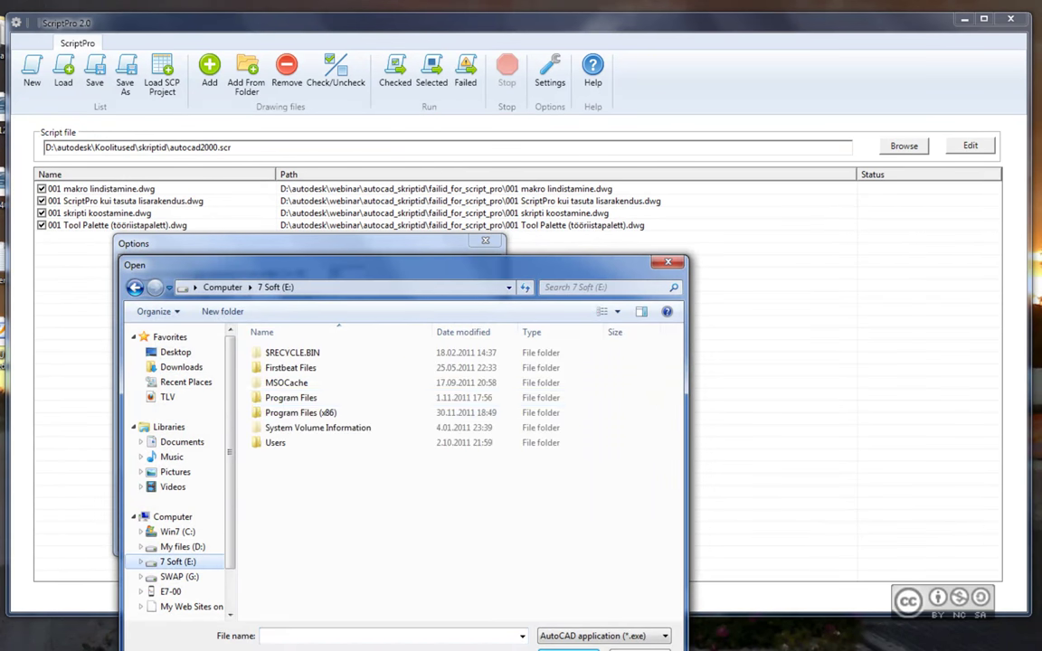
{"action": "double_click", "coordinate": [299, 395]}
{"action": "double_click", "coordinate": [305, 398]}
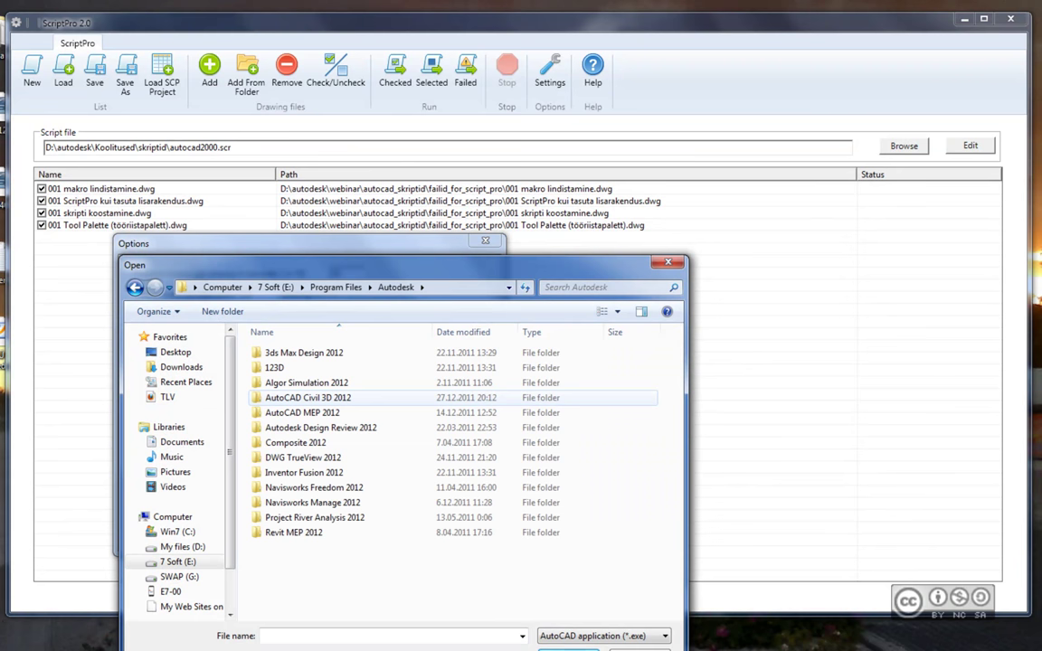
{"action": "double_click", "coordinate": [308, 398]}
- Choose acad.exe as the AutoCAD executable and save the options
{"action": "scroll", "coordinate": [299, 522], "scroll_direction": "down", "scroll_amount": 5}
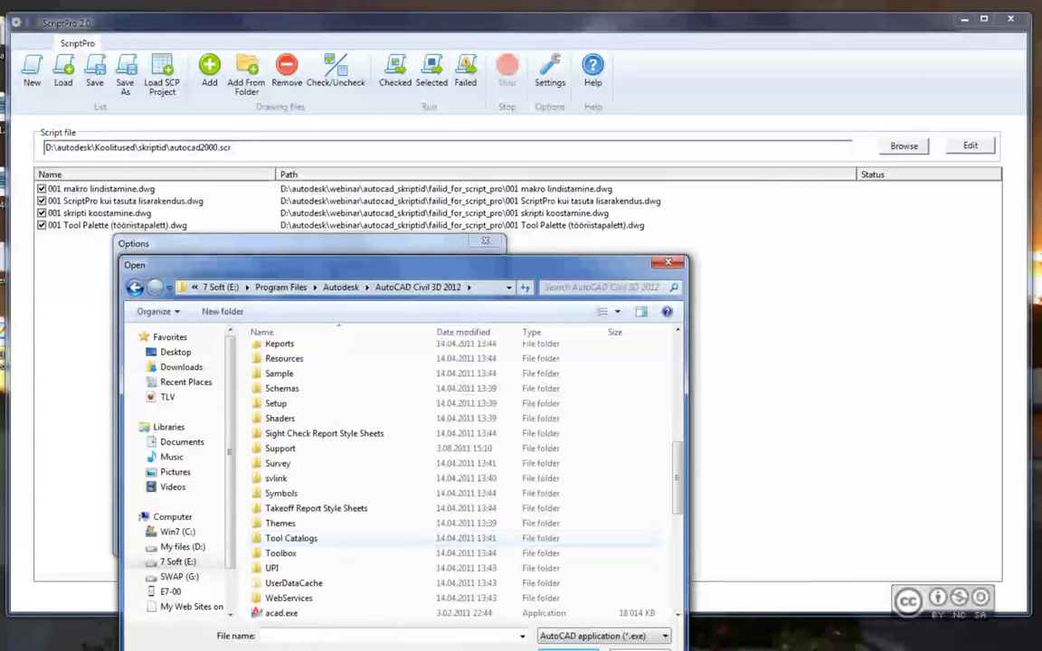
{"action": "scroll", "coordinate": [298, 523], "scroll_direction": "down", "scroll_amount": 4}
{"action": "scroll", "coordinate": [298, 522], "scroll_direction": "up", "scroll_amount": 1}
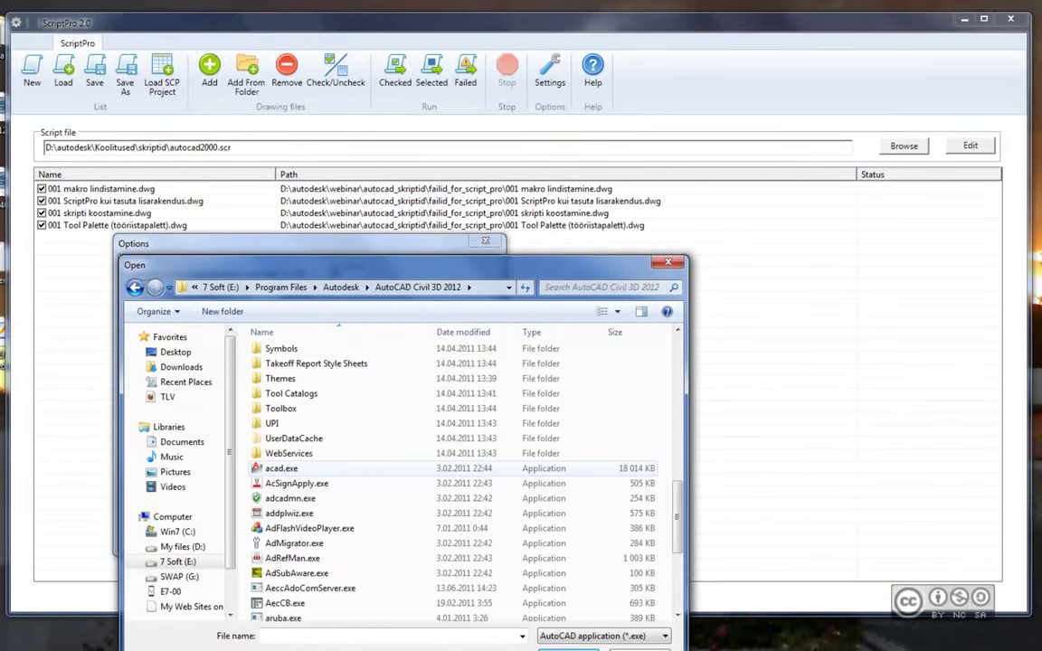
{"action": "left_click", "coordinate": [280, 468]}
{"action": "double_click", "coordinate": [280, 468]}
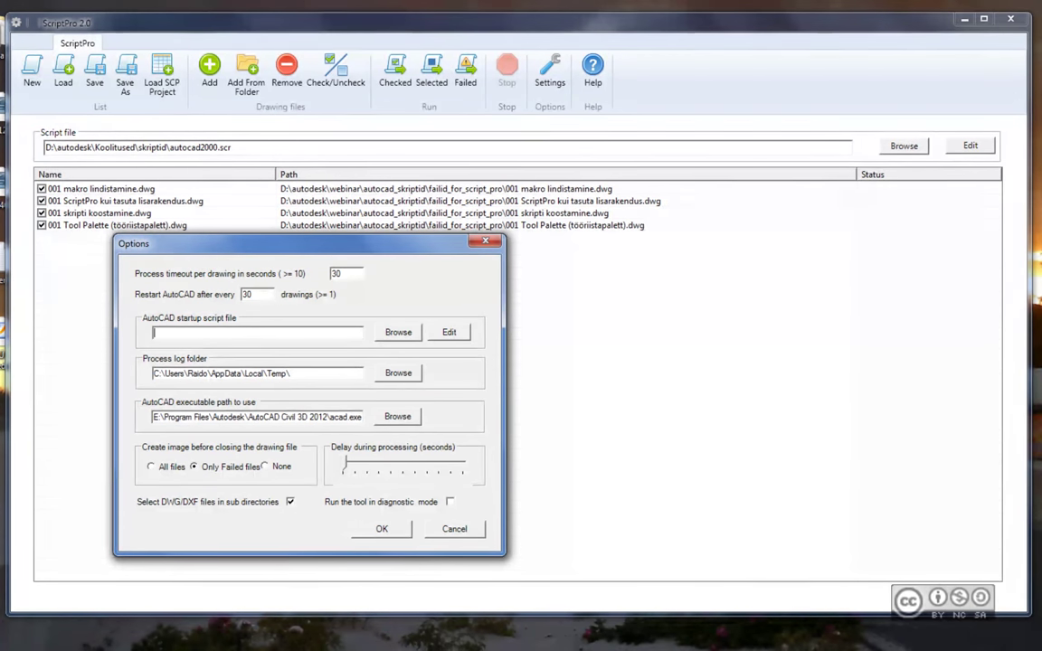
{"action": "key", "text": "shift+Tab"}
{"action": "left_click", "coordinate": [382, 529]}
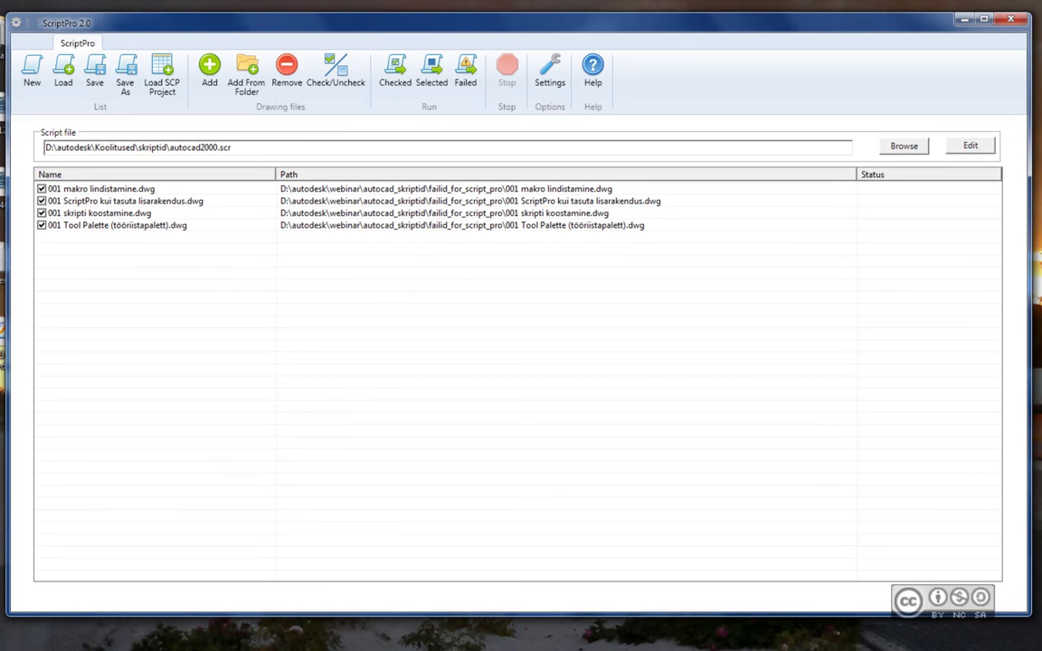
- Run autocad2000.scr on all four checked drawings and decline viewing the log file
{"action": "left_click", "coordinate": [394, 71]}
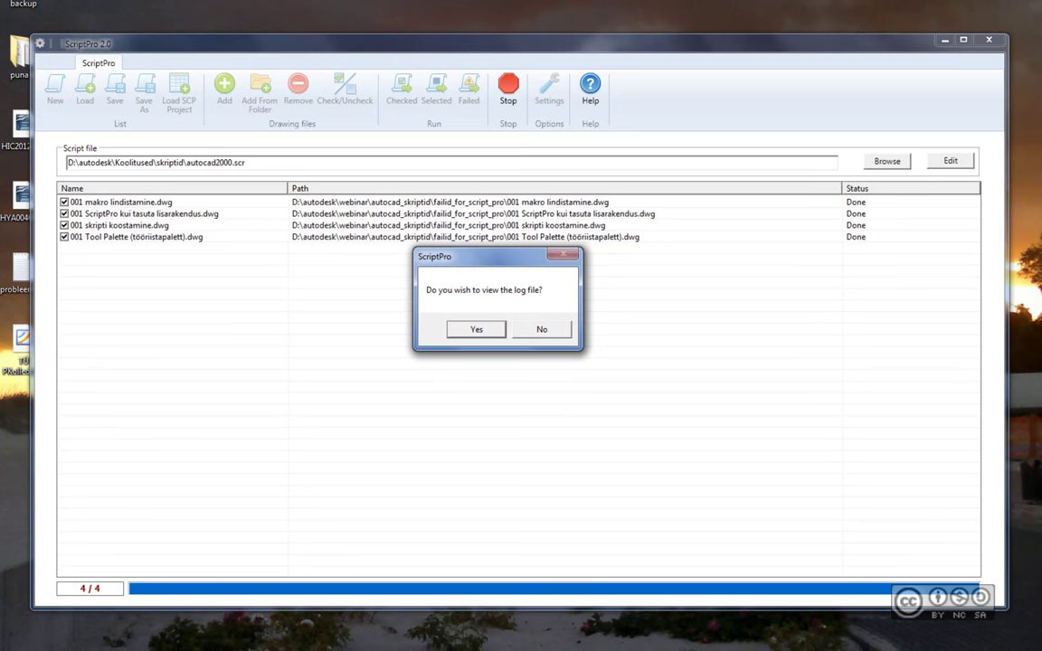
{"action": "key", "text": "Escape"}
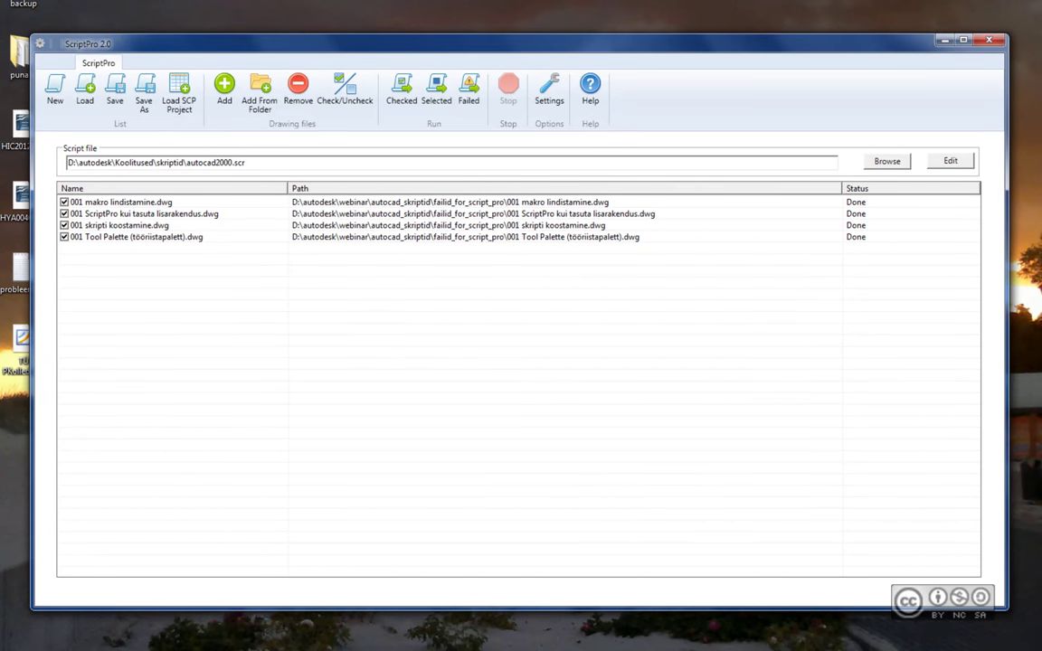
- Narrow the ScriptPro window and open the AutoCAD2000 folder on the desktop
{"action": "left_click_drag", "start_coordinate": [33, 362], "coordinate": [104, 362]}
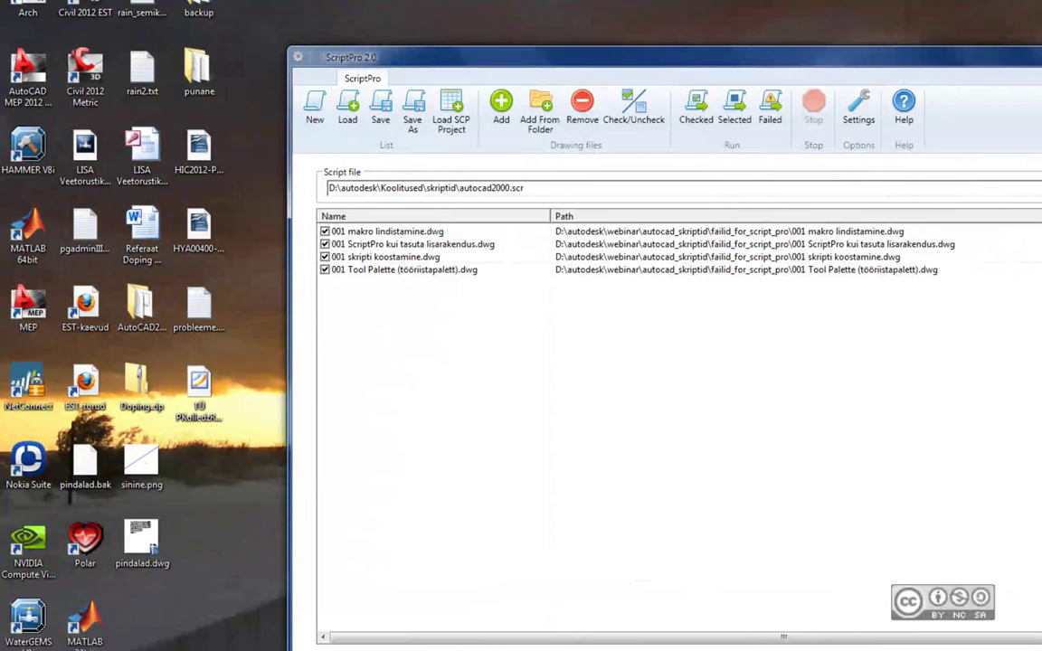
{"action": "left_click", "coordinate": [135, 303]}
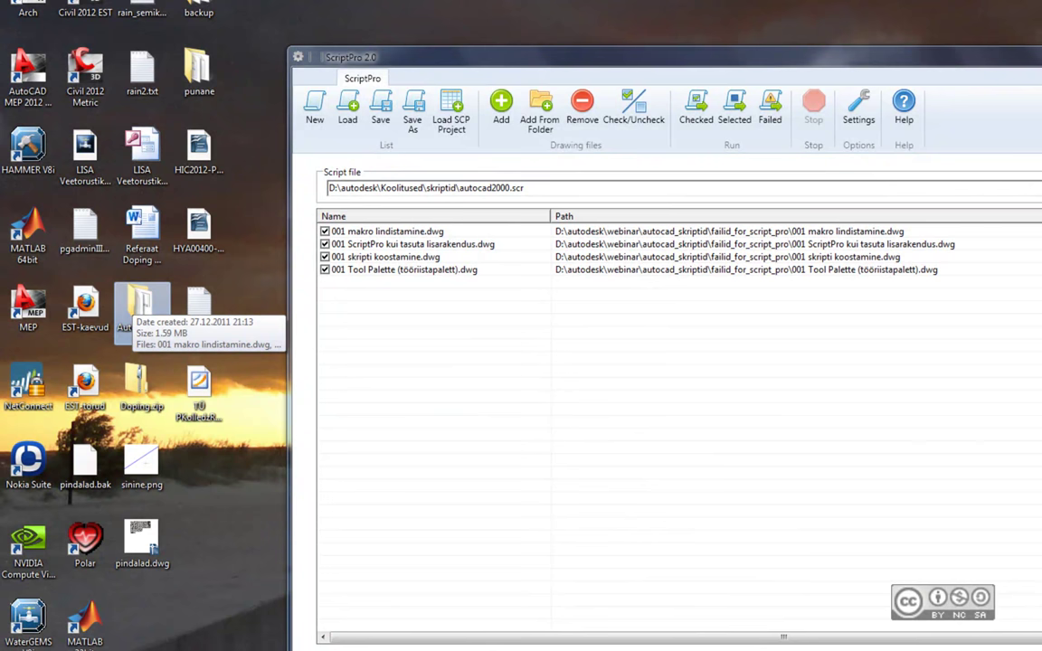
{"action": "double_click", "coordinate": [136, 303]}
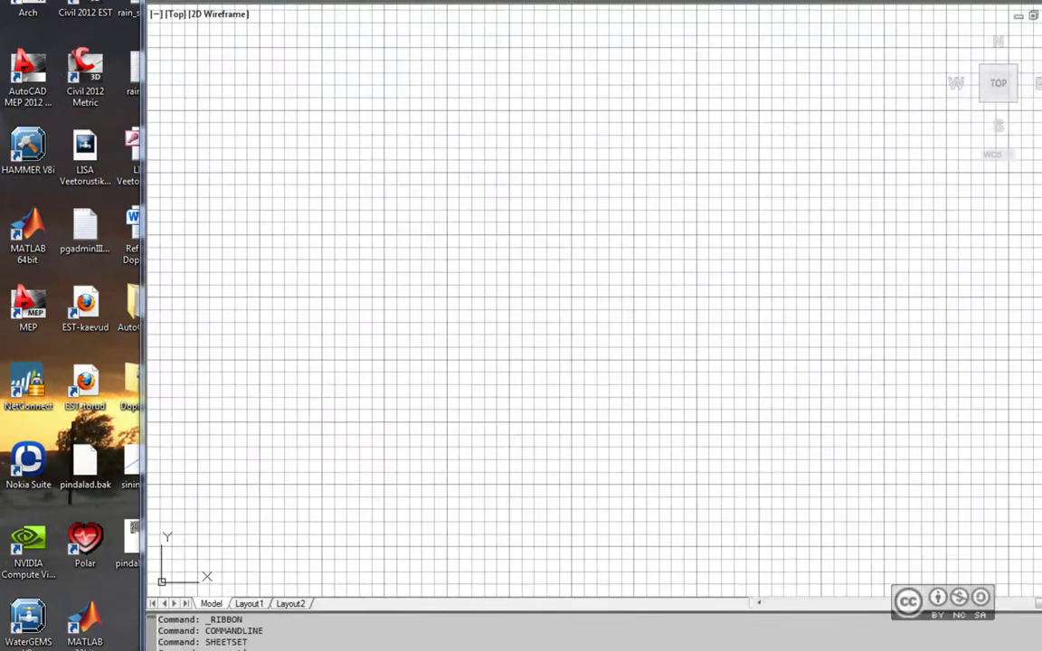
- Open the converted 001 ScriptPro kui tasuta lisarakendus.dwg from the AutoCAD2000 folder, then return to ScriptPro
{"action": "left_click", "coordinate": [470, 207]}
{"action": "double_click", "coordinate": [470, 206]}
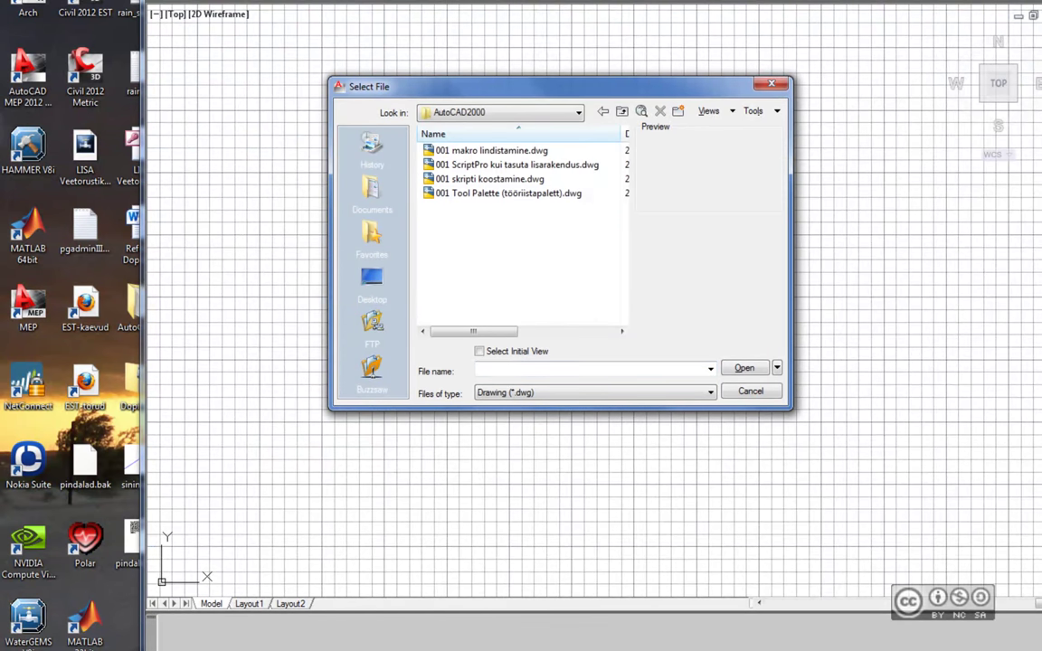
{"action": "left_click", "coordinate": [515, 165]}
{"action": "left_click", "coordinate": [744, 368]}
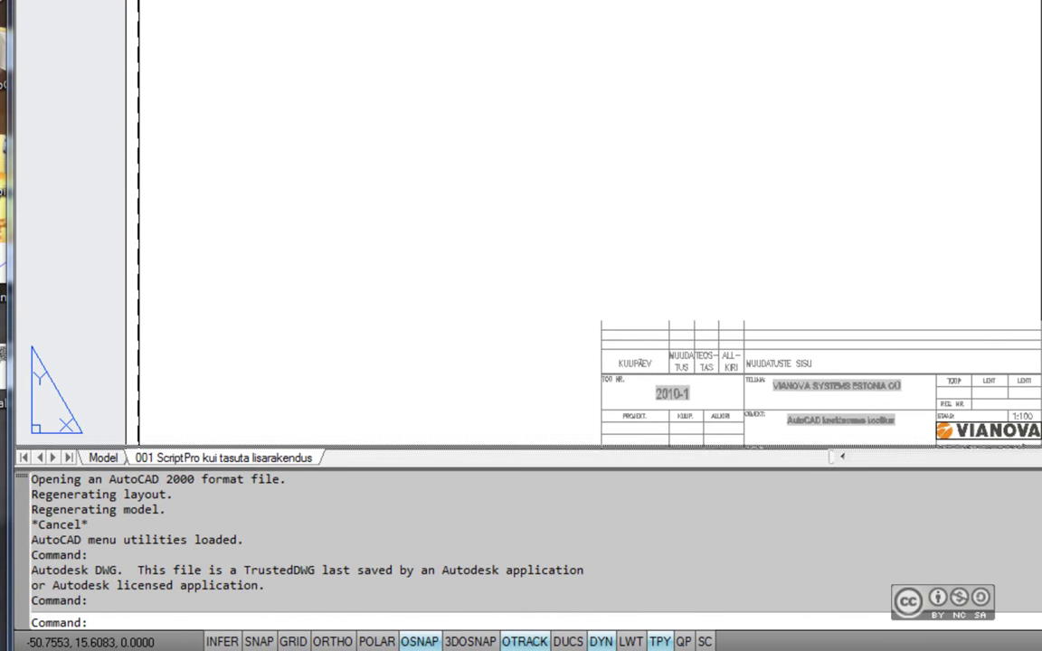
{"action": "left_click_drag", "start_coordinate": [30, 476], "coordinate": [171, 491]}
{"action": "left_click", "coordinate": [287, 475]}
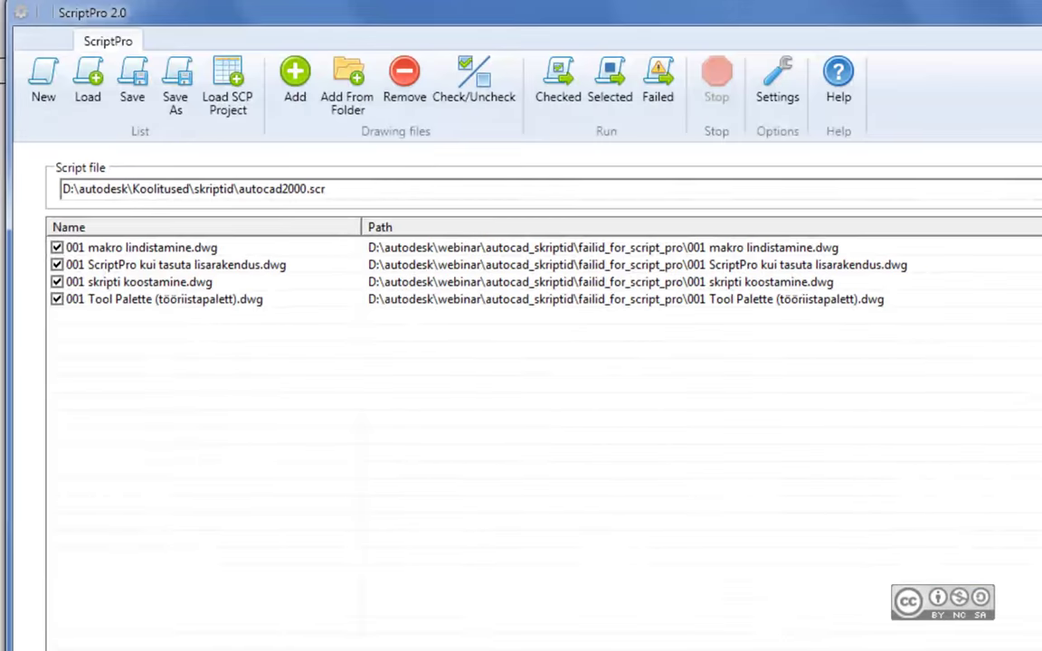
- Open the original 001 ScriptPro kui tasuta lisarakendus drawing and pan up to show its title block
{"action": "left_click", "coordinate": [175, 264]}
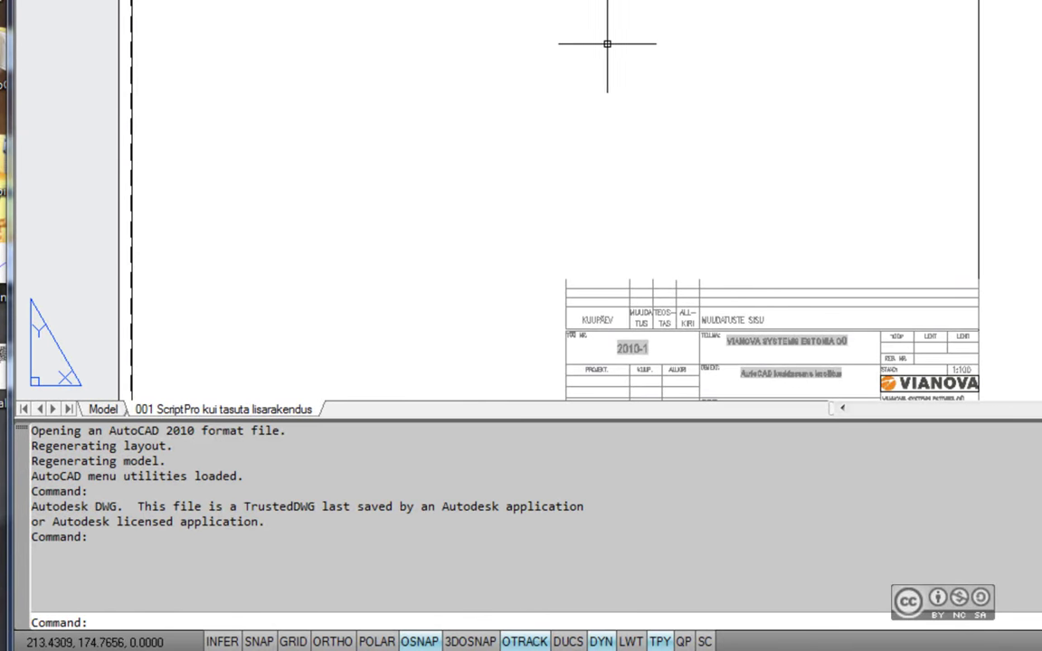
{"action": "middle_click_drag", "start_coordinate": [537, 145], "coordinate": [609, 55]}
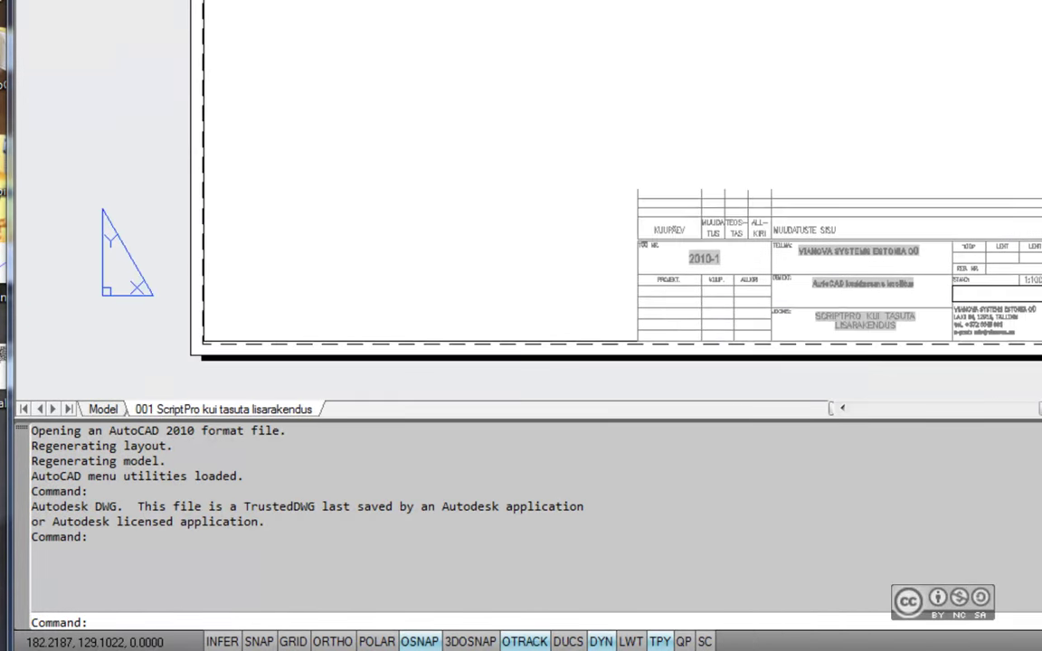